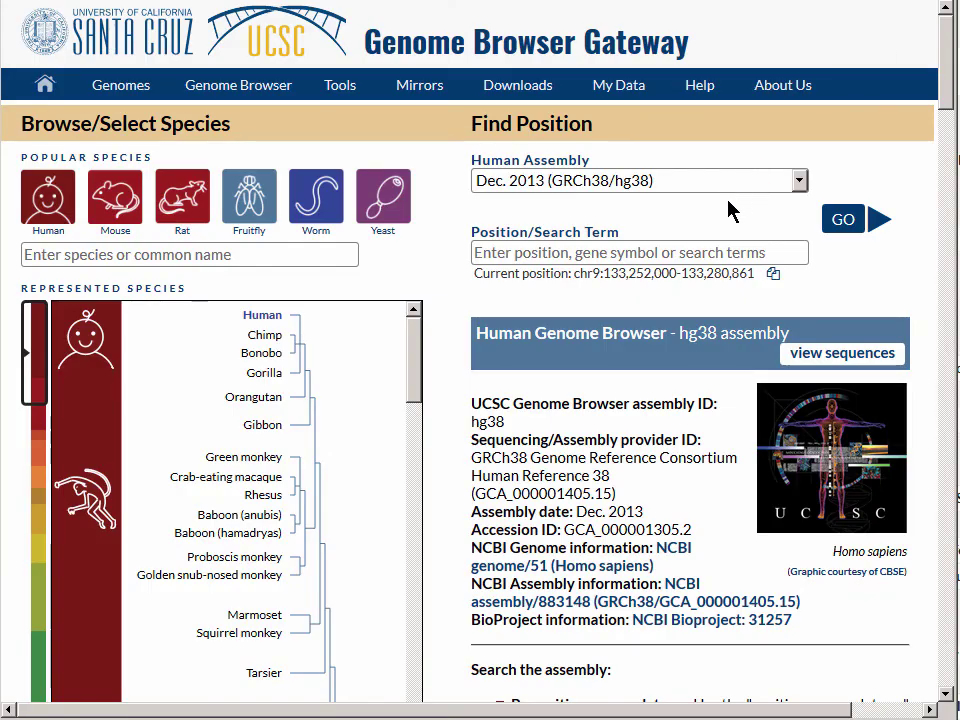
Open the human Mar. 2006 (NCBI36/hg18) assembly in the genome browser and hide all of its tracks.
left_click(745, 185)
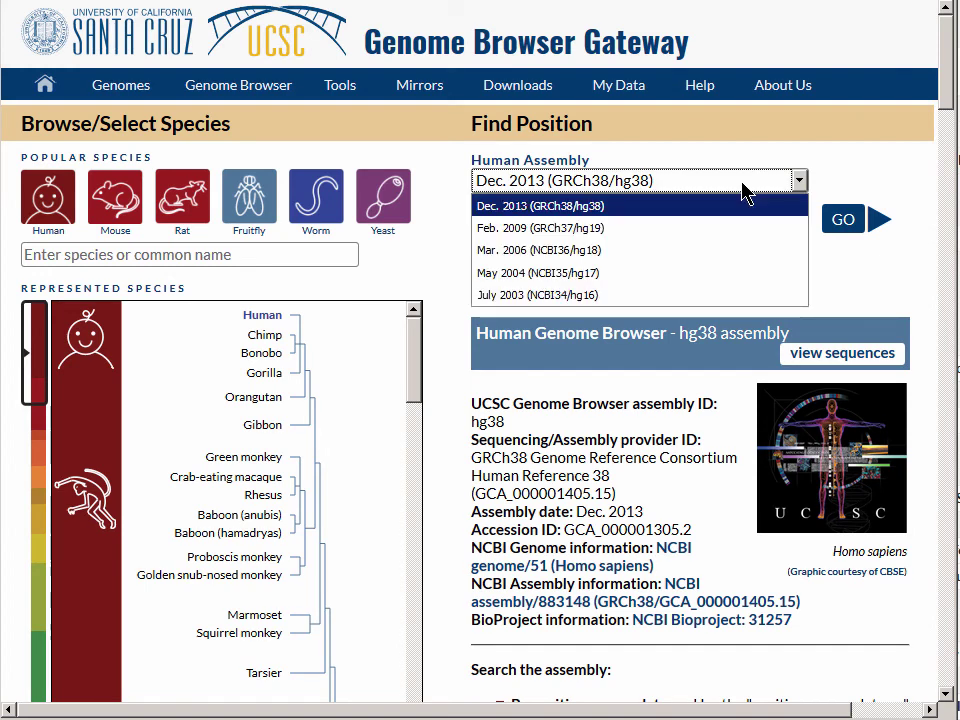
left_click(710, 252)
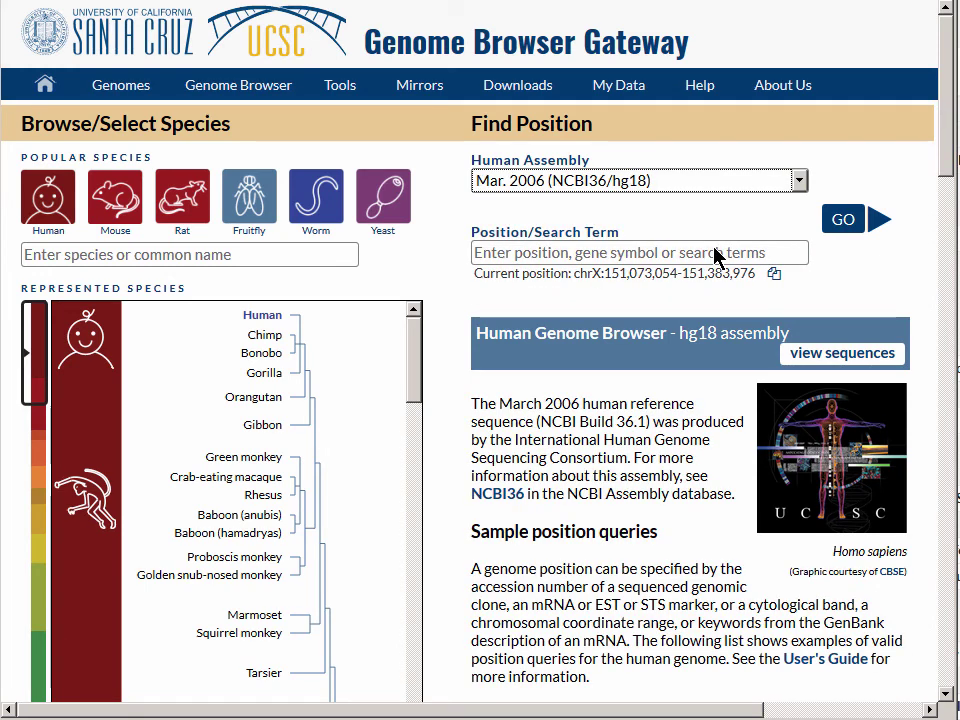
left_click(851, 221)
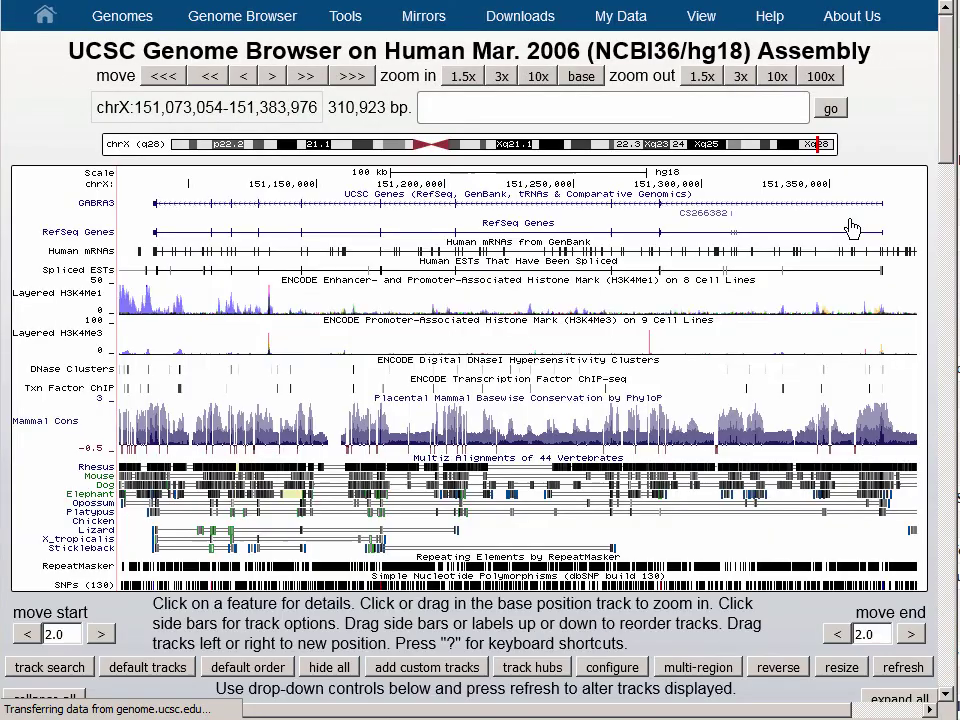
left_click(348, 667)
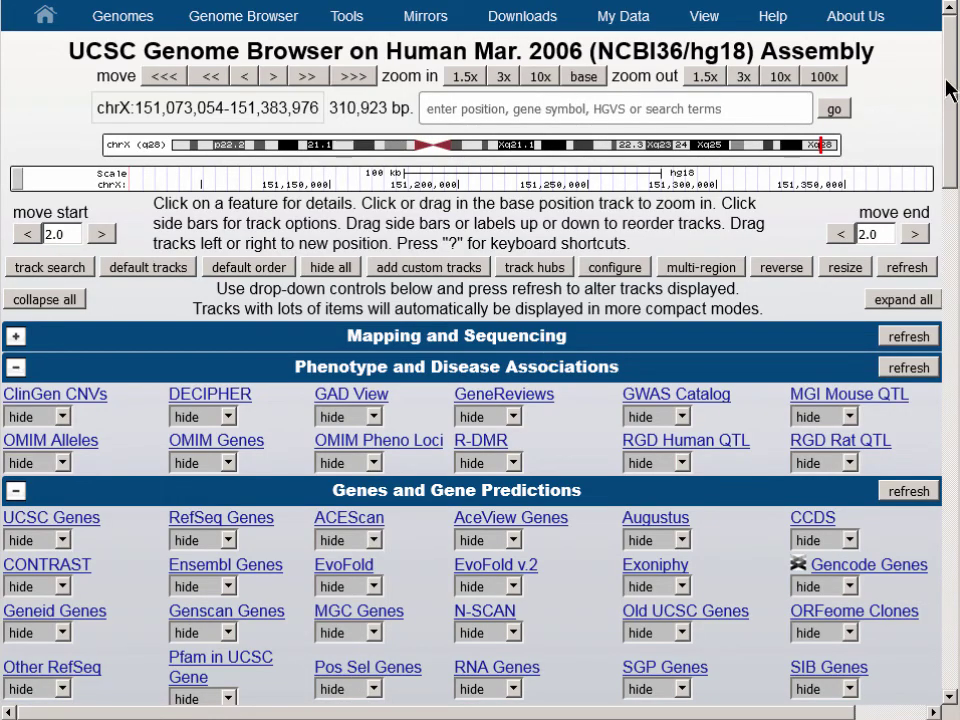
Open the SNPs (130) track settings under Variation and Repeats, highlight the data update date, and apply the dense display mode.
left_click_drag(955, 95, 954, 559)
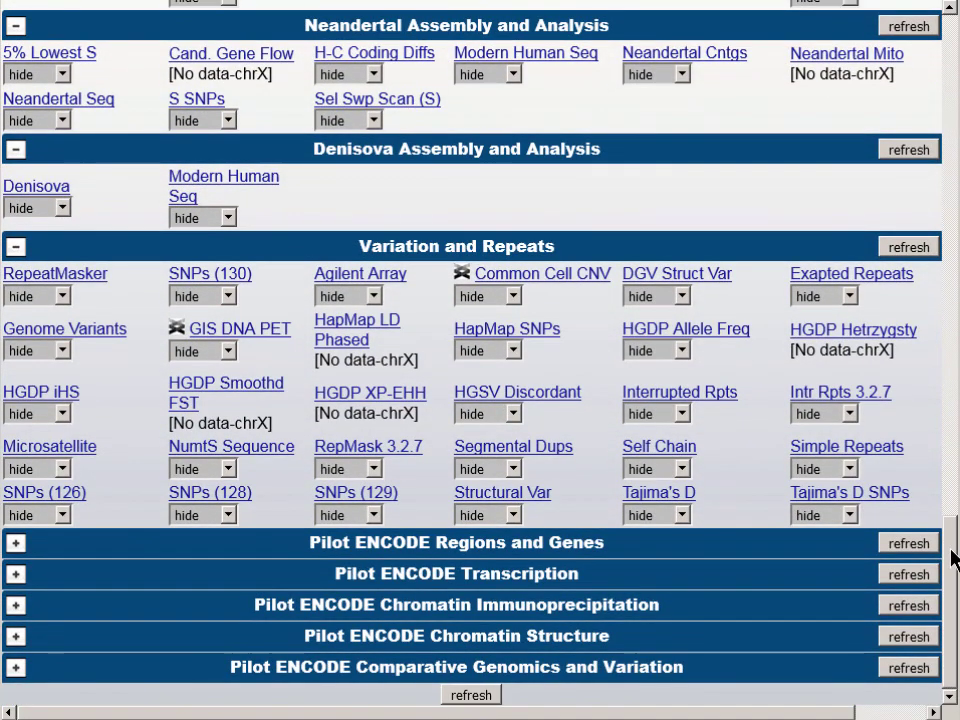
left_click(239, 287)
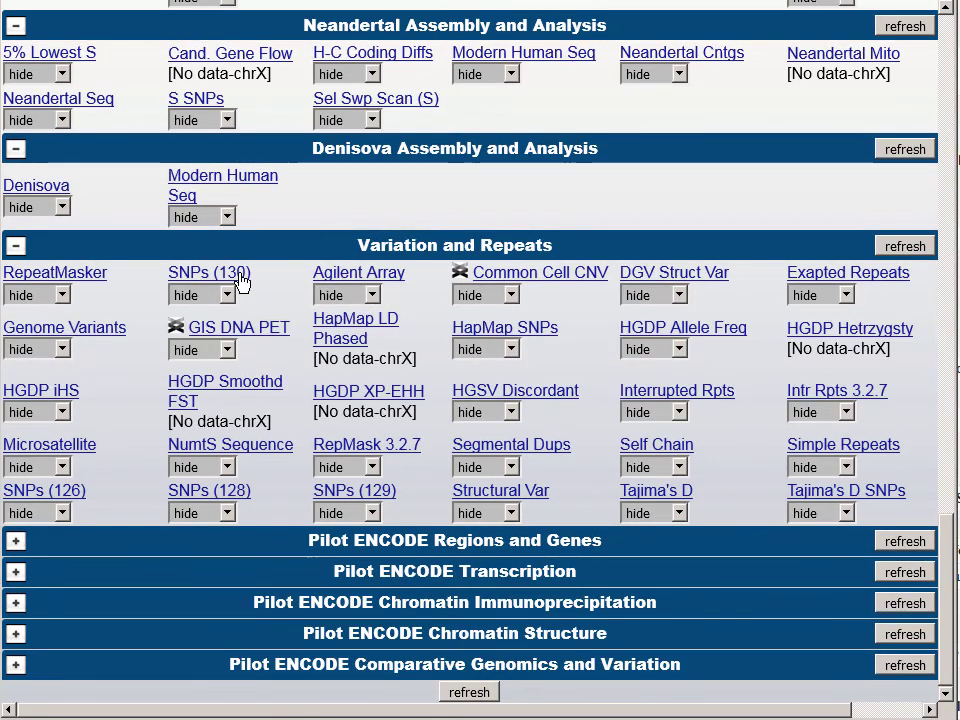
left_click(242, 282)
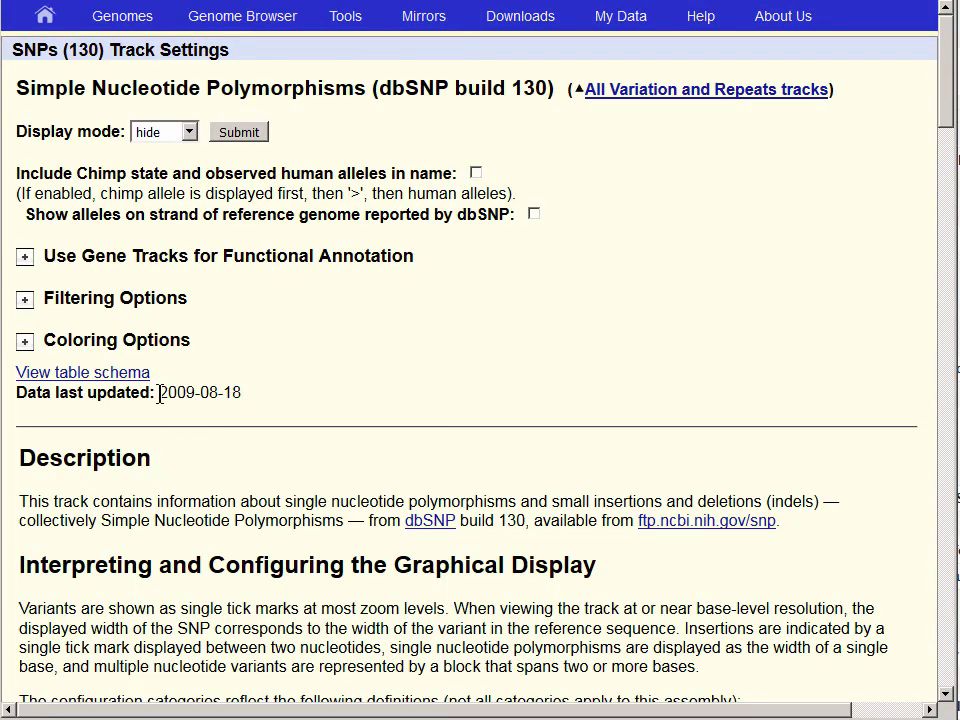
left_click_drag(159, 393, 300, 400)
left_click(206, 120)
left_click(189, 133)
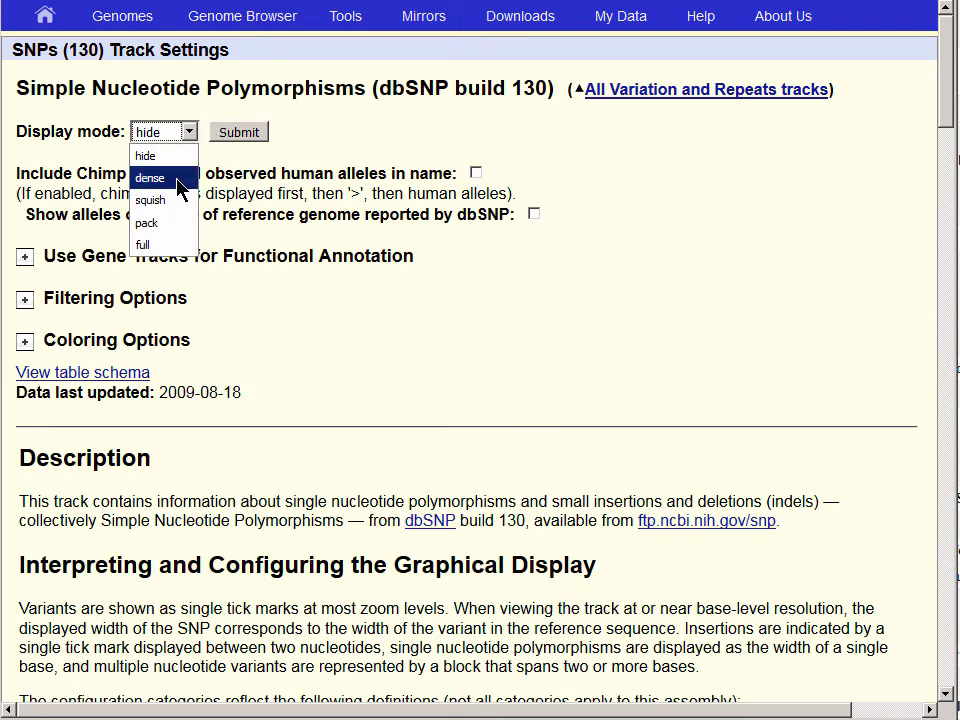
left_click(178, 180)
left_click(252, 141)
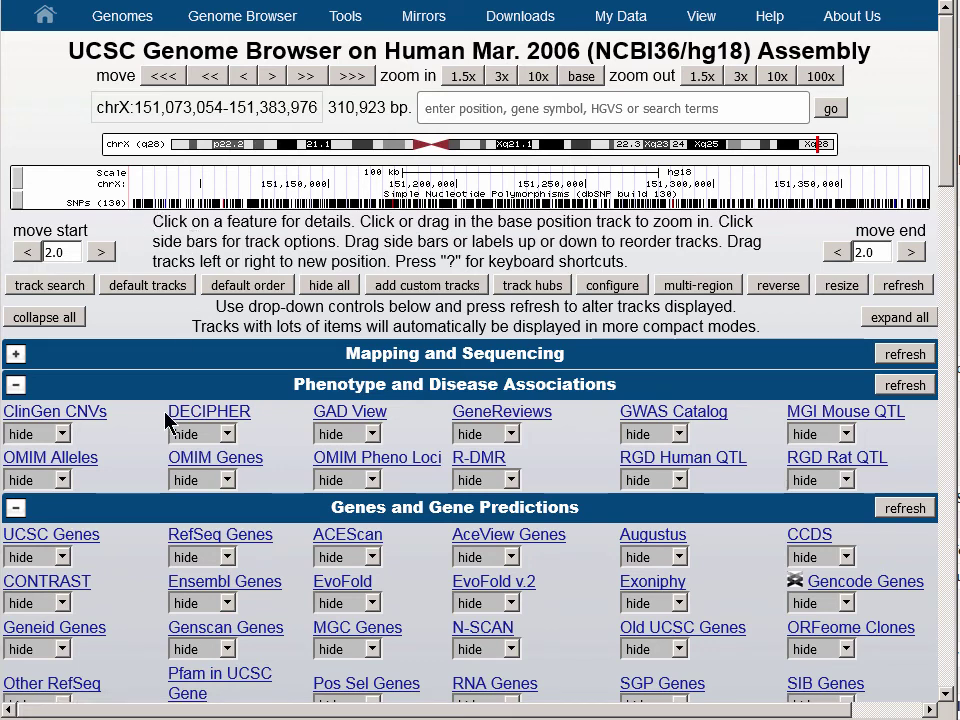
Show the UCSC Genes track in pack mode and zoom in to chrX:151,203,058-151,208,888 around a GABRA3 exon.
left_click(60, 558)
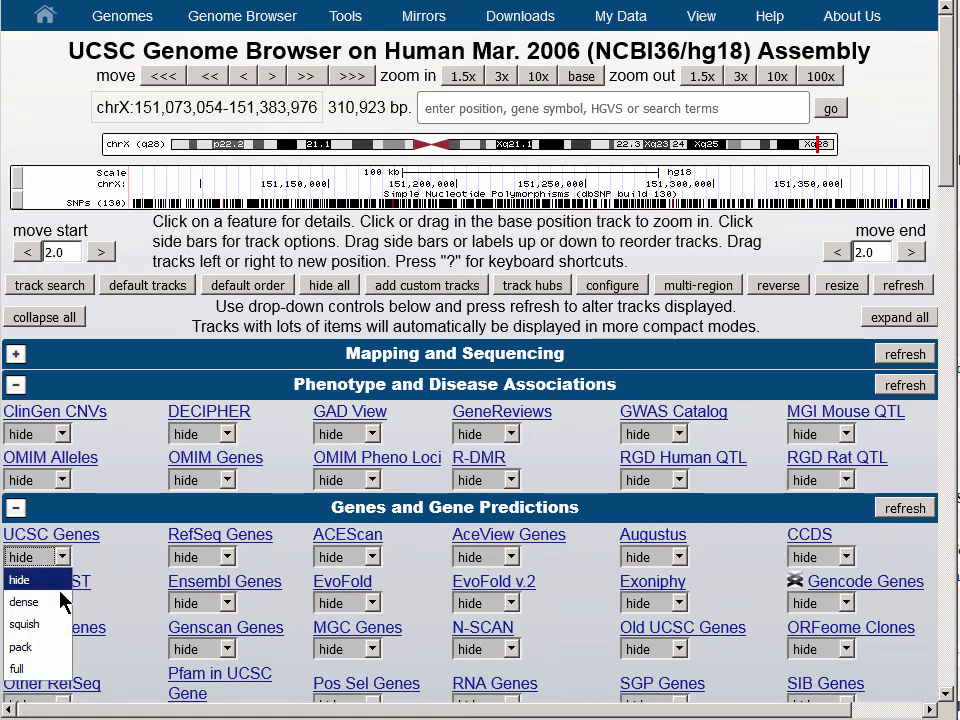
left_click(55, 647)
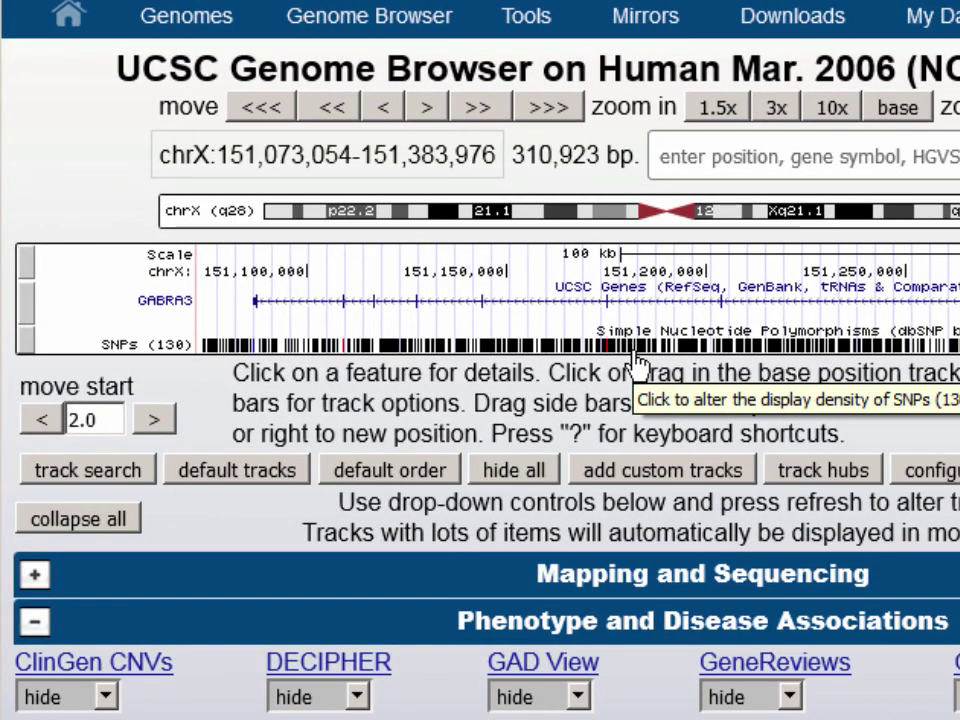
left_click_drag(717, 262, 741, 262)
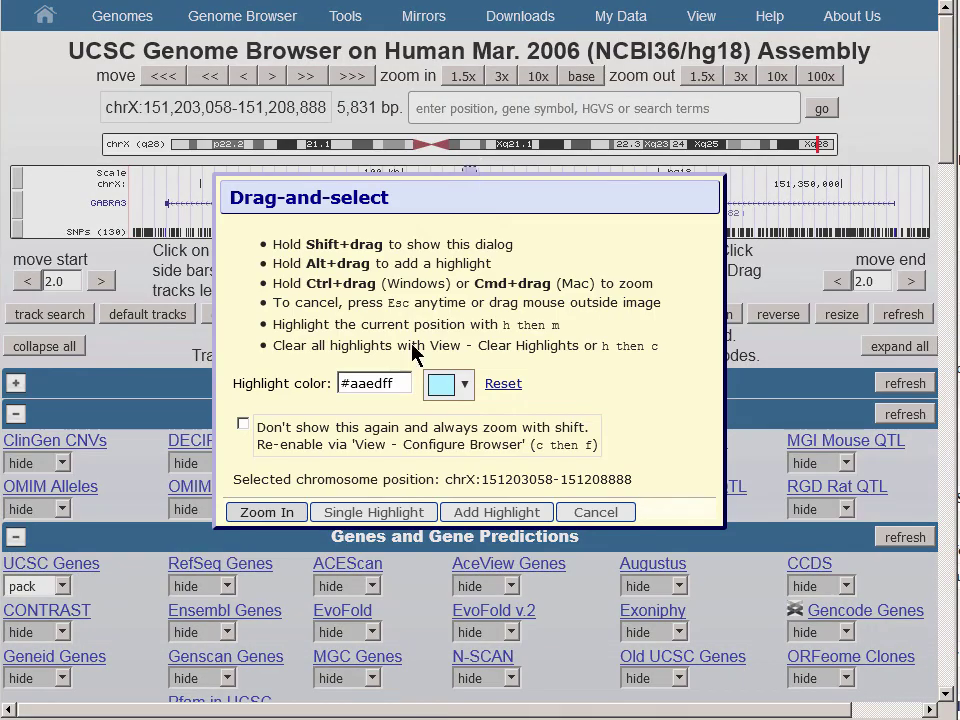
left_click(287, 513)
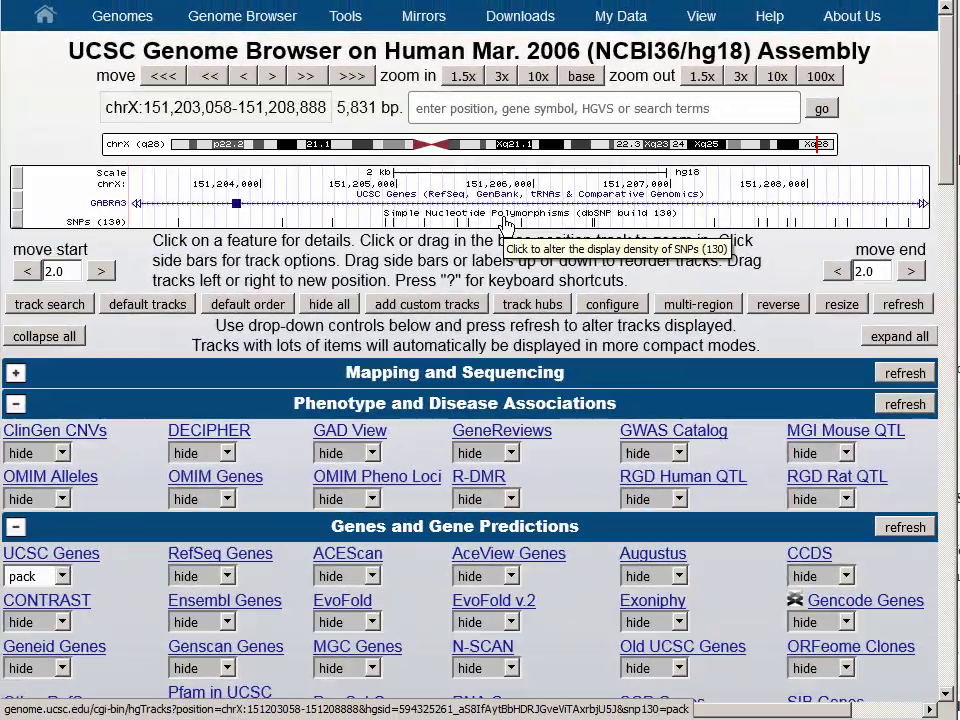
left_click(508, 221)
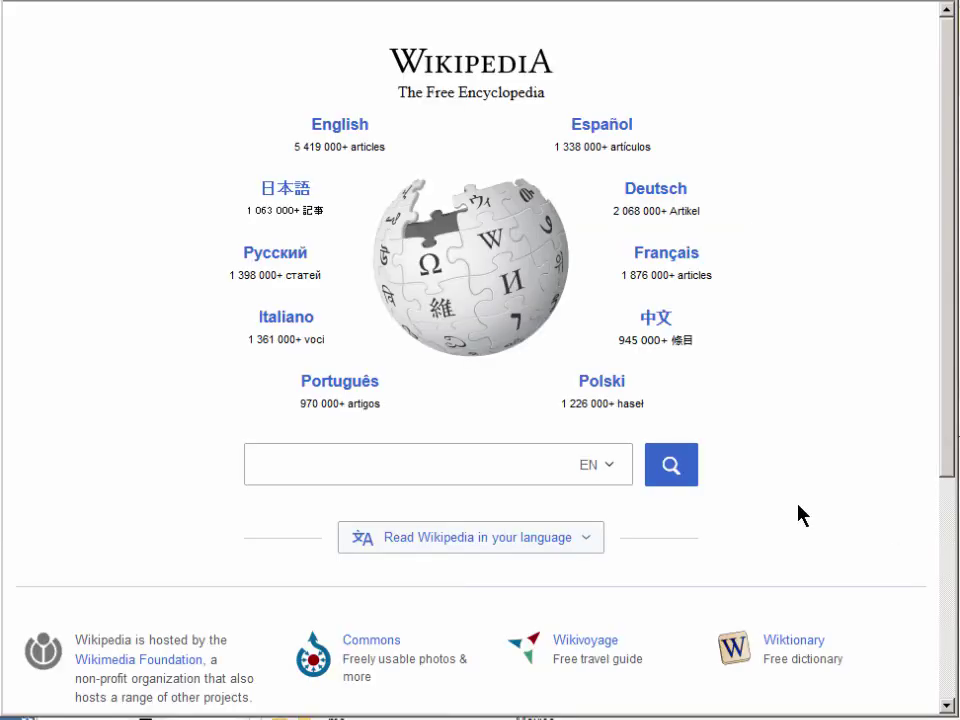
Switch to Wikipedia and search the English edition for "polymorphism".
left_click(501, 465)
type("pol")
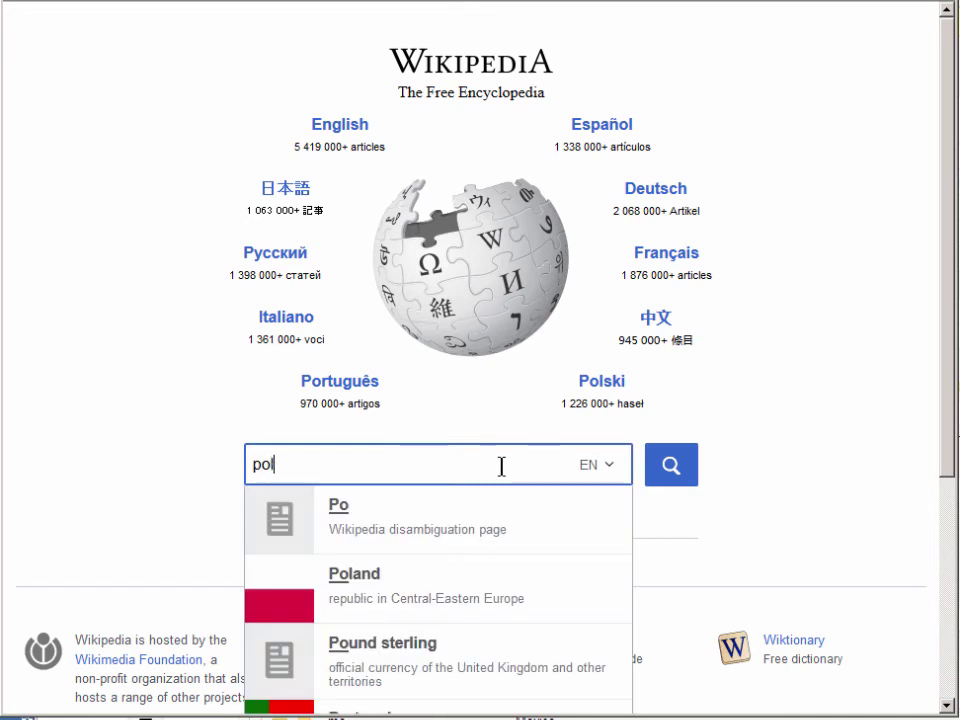
type("ymorph")
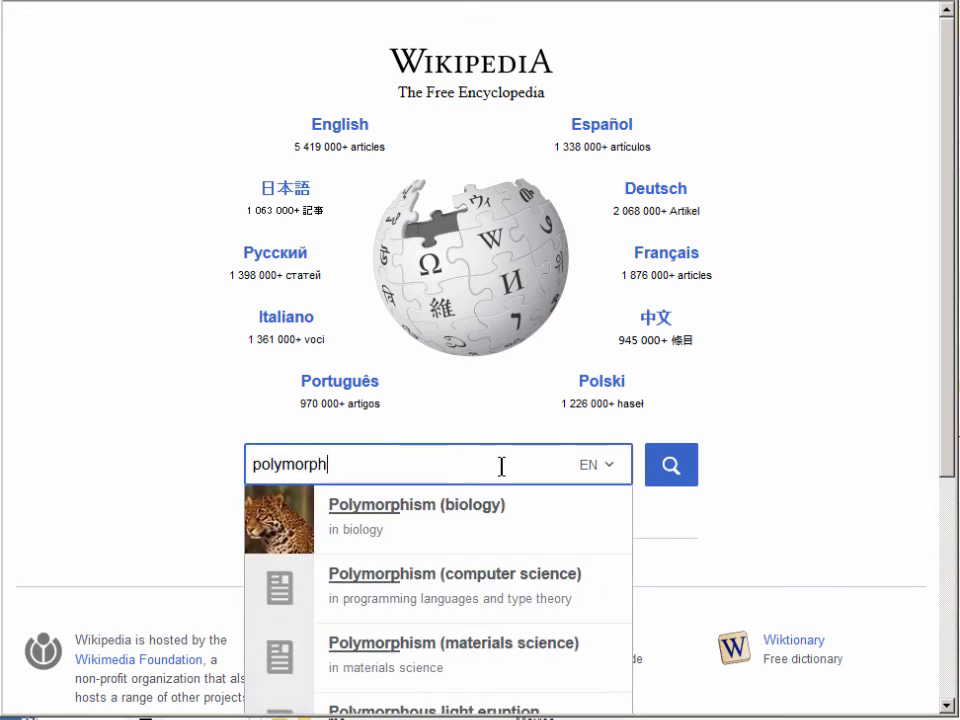
type("ism")
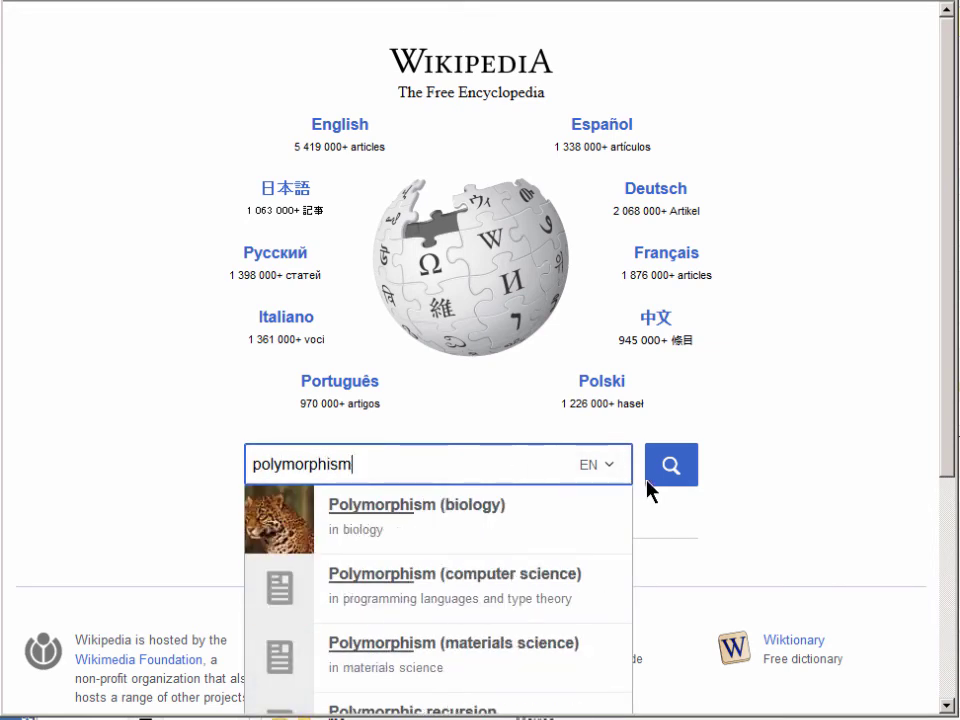
left_click(673, 470)
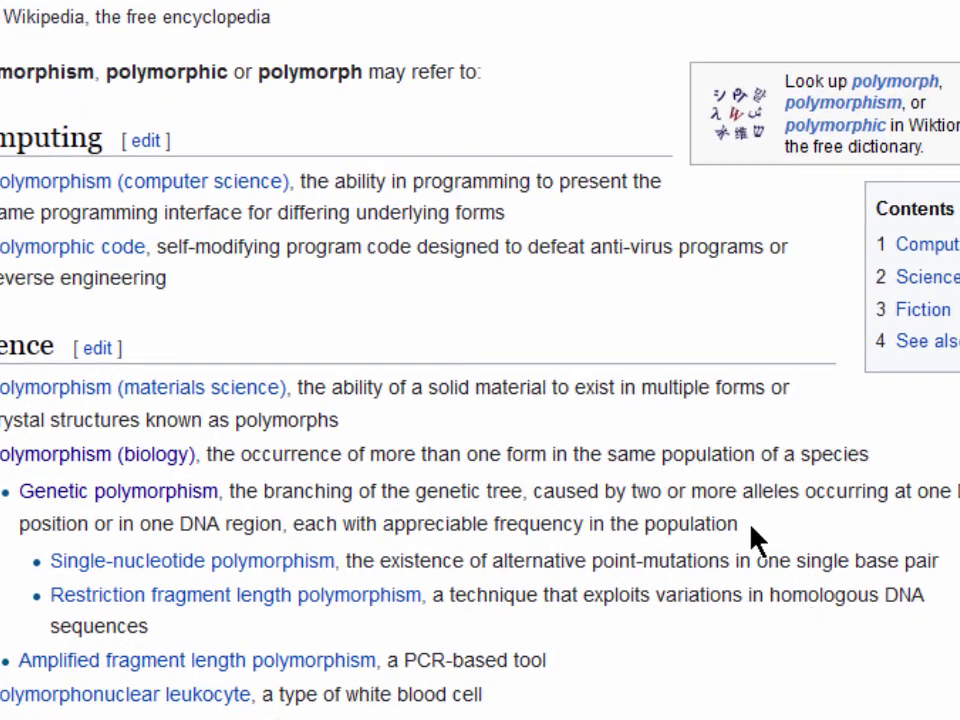
Open the Genetic polymorphism entry and highlight the minimum frequency statement and the source of the later definition.
left_click_drag(750, 527, 312, 521)
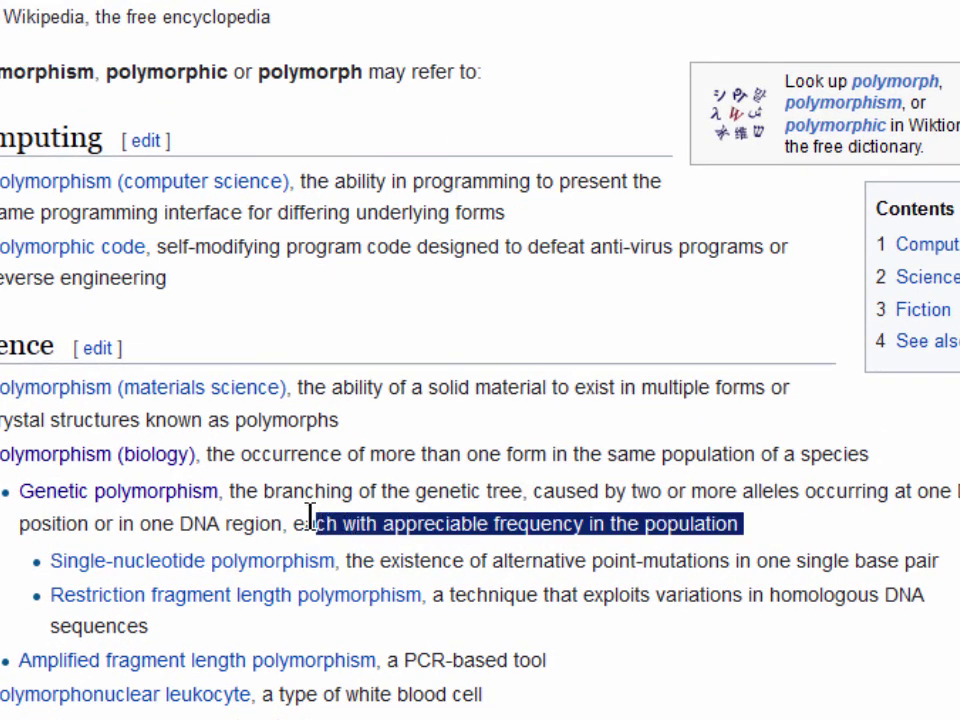
left_click(188, 502)
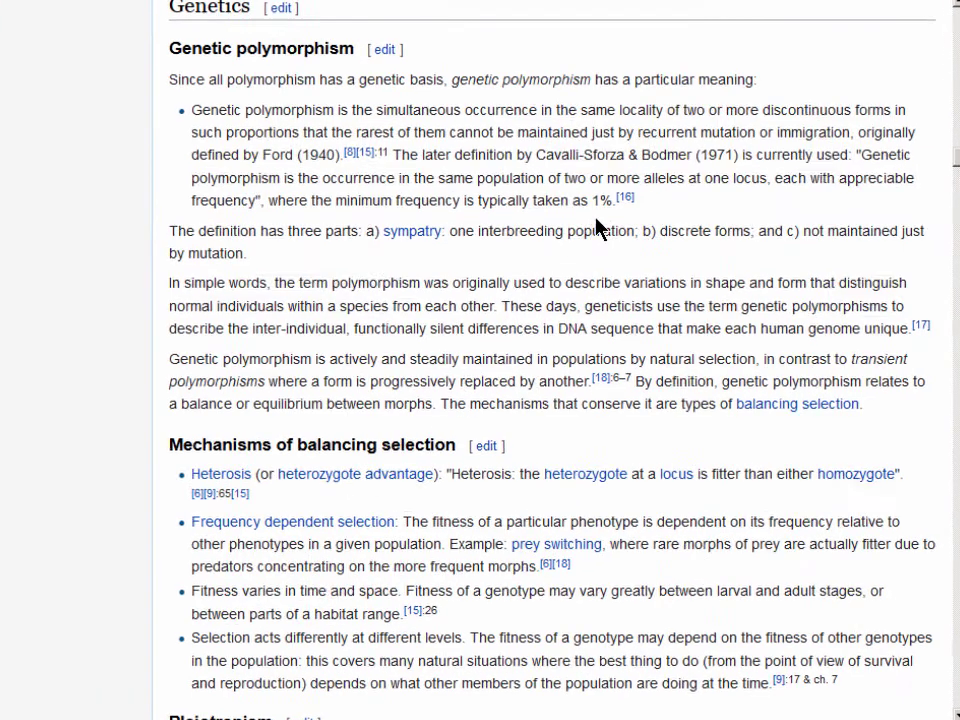
left_click_drag(607, 205, 599, 205)
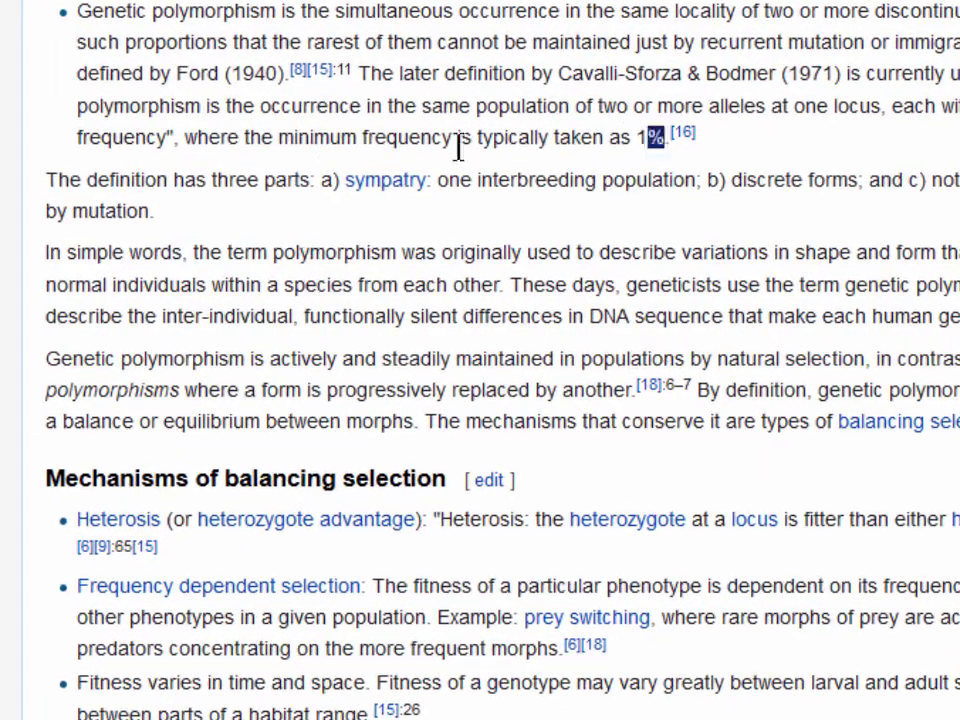
left_click_drag(459, 147, 279, 137)
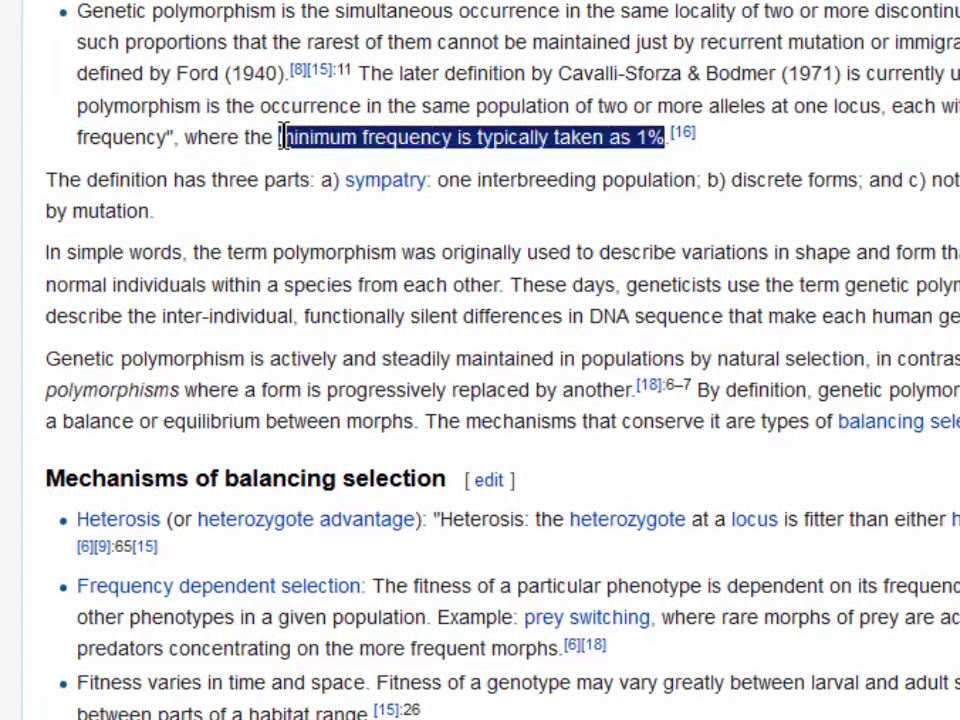
left_click(580, 75)
left_click_drag(580, 75, 885, 73)
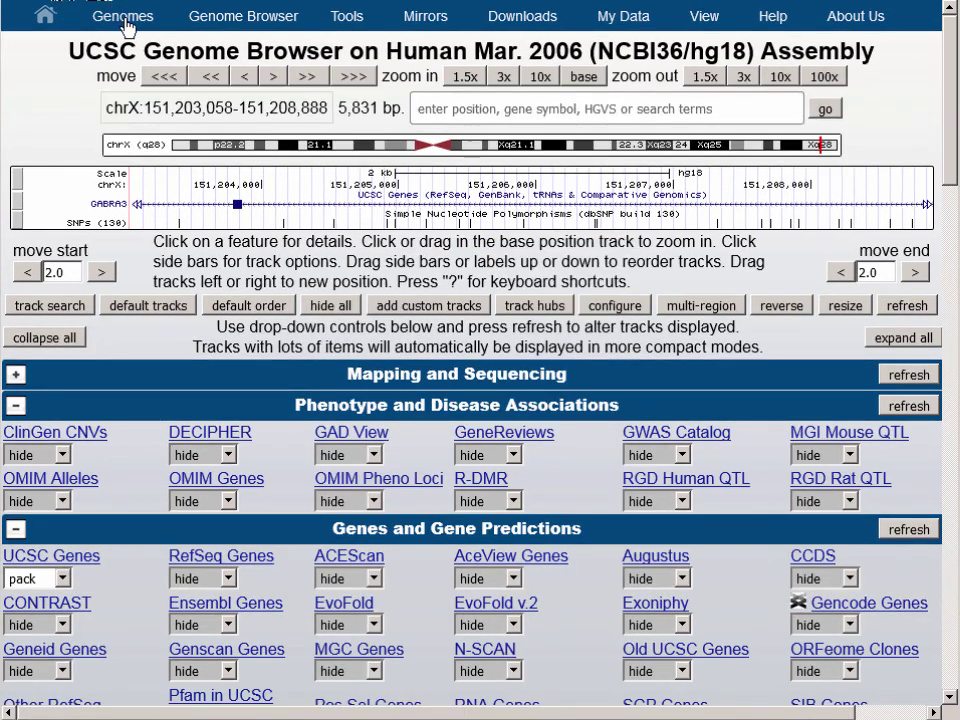
Return to the UCSC Genome Browser, switch to the Human GRCh37/hg19 assembly, and hide all of its tracks.
mouse_move(124, 20)
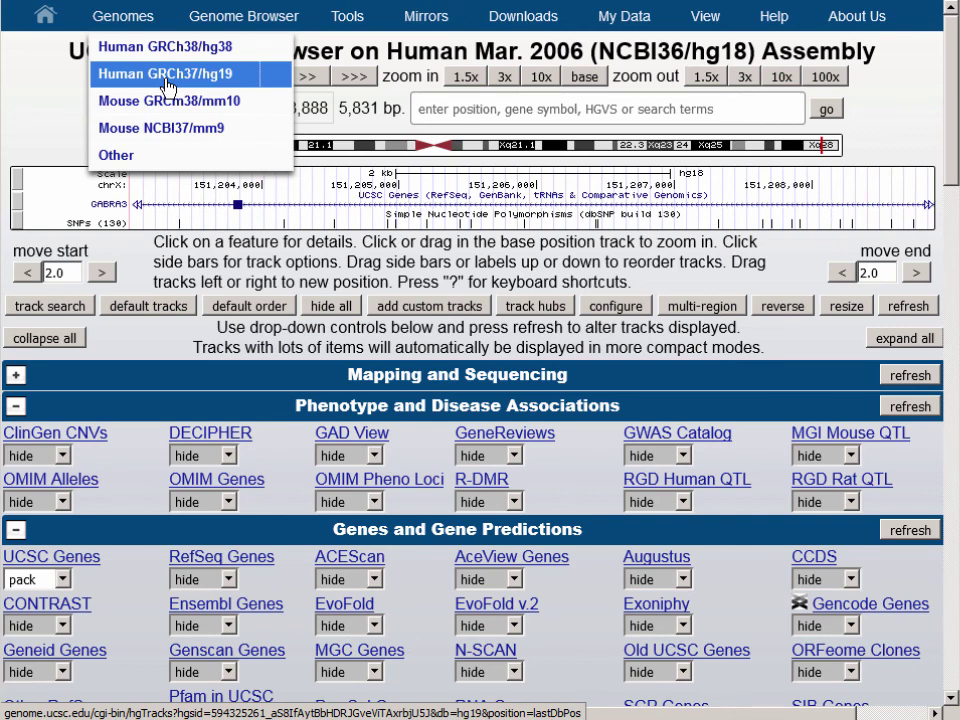
left_click(160, 78)
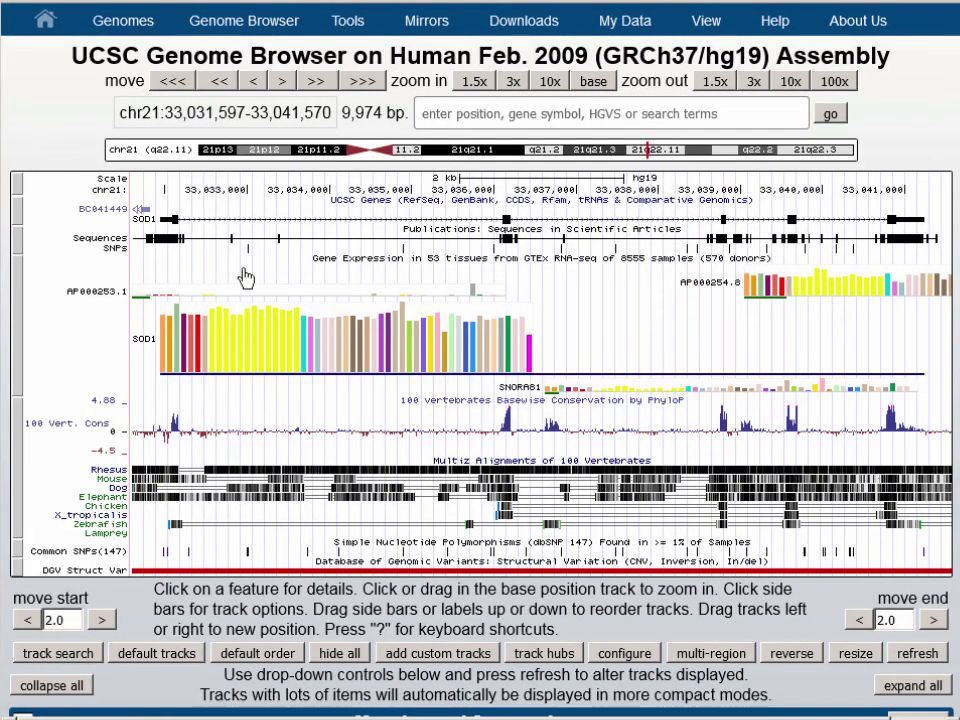
left_click(345, 653)
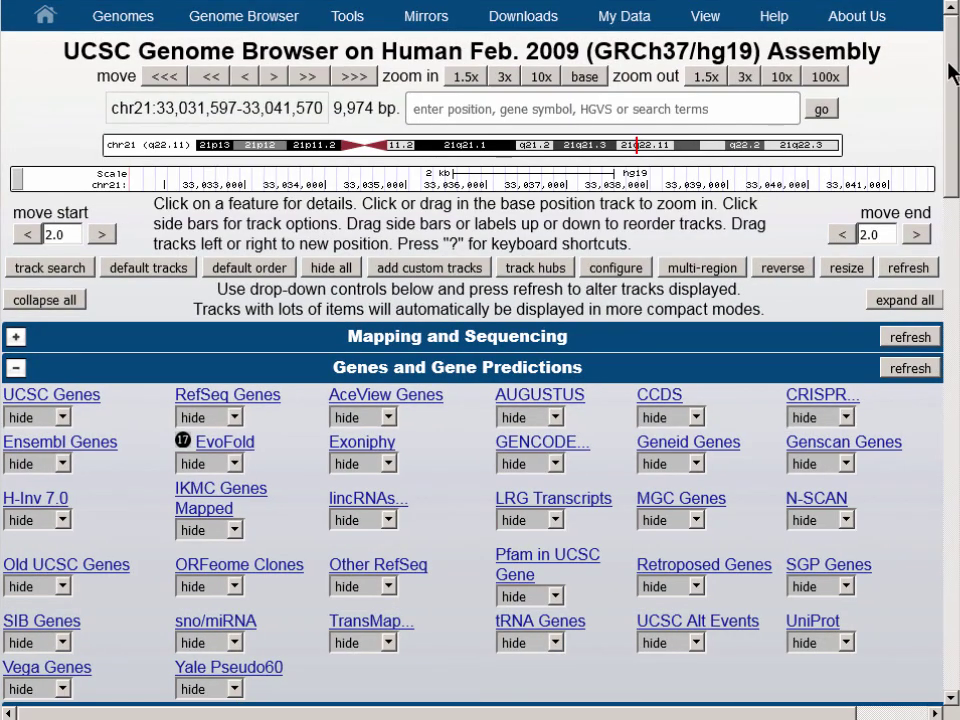
Set the Common SNPs(147) and All SNPs(147) tracks in the Variation group to dense, highlighting the older Common SNPs versions.
left_click_drag(952, 107, 935, 612)
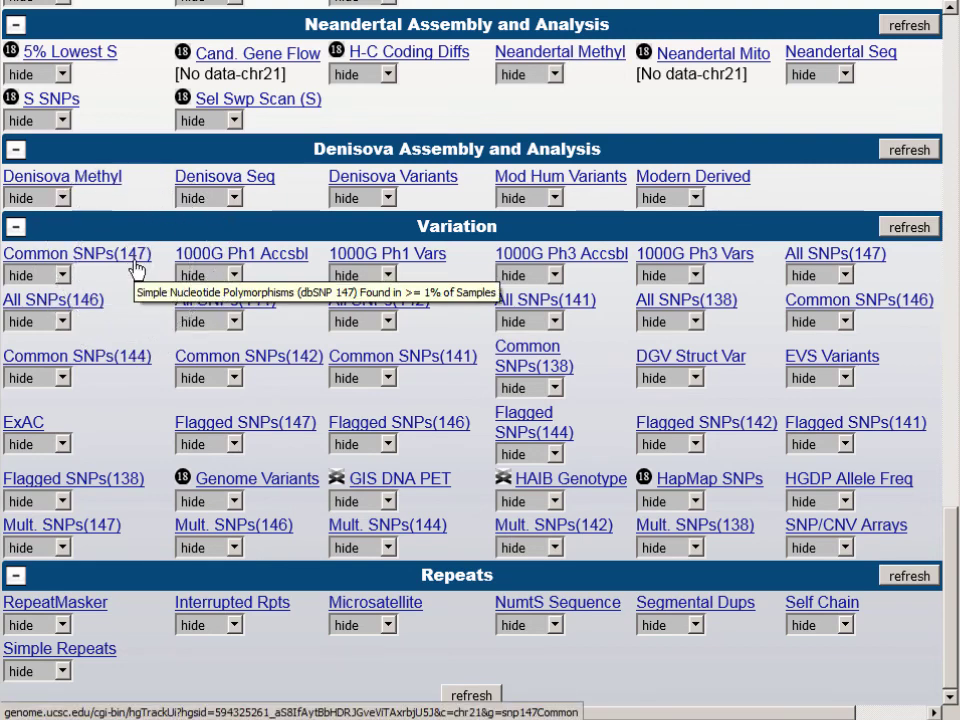
left_click(60, 277)
left_click(54, 321)
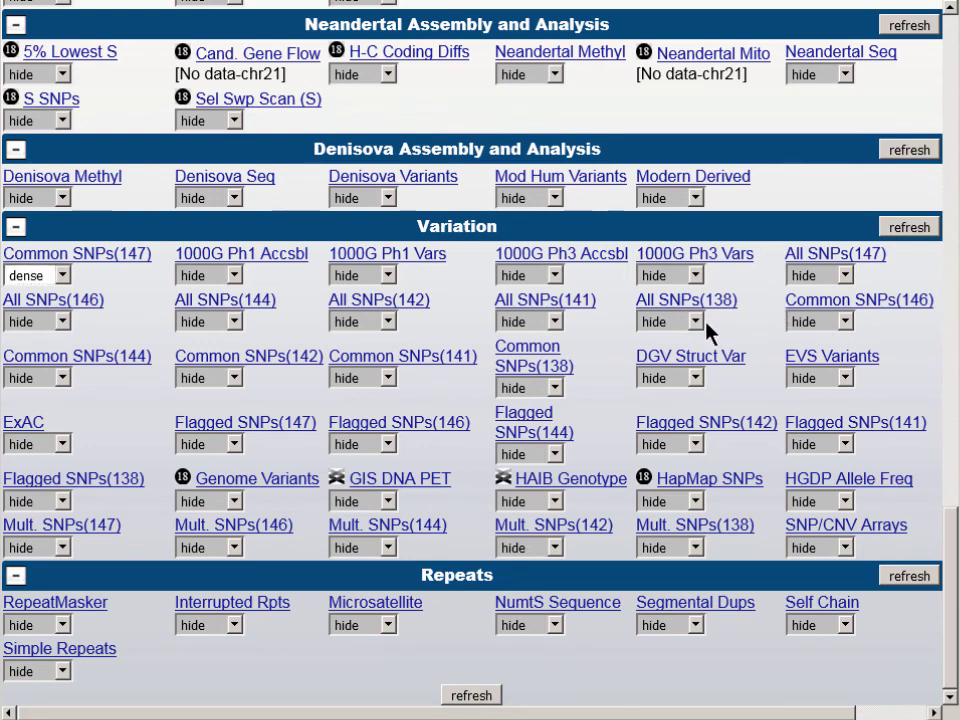
left_click_drag(707, 328, 588, 378)
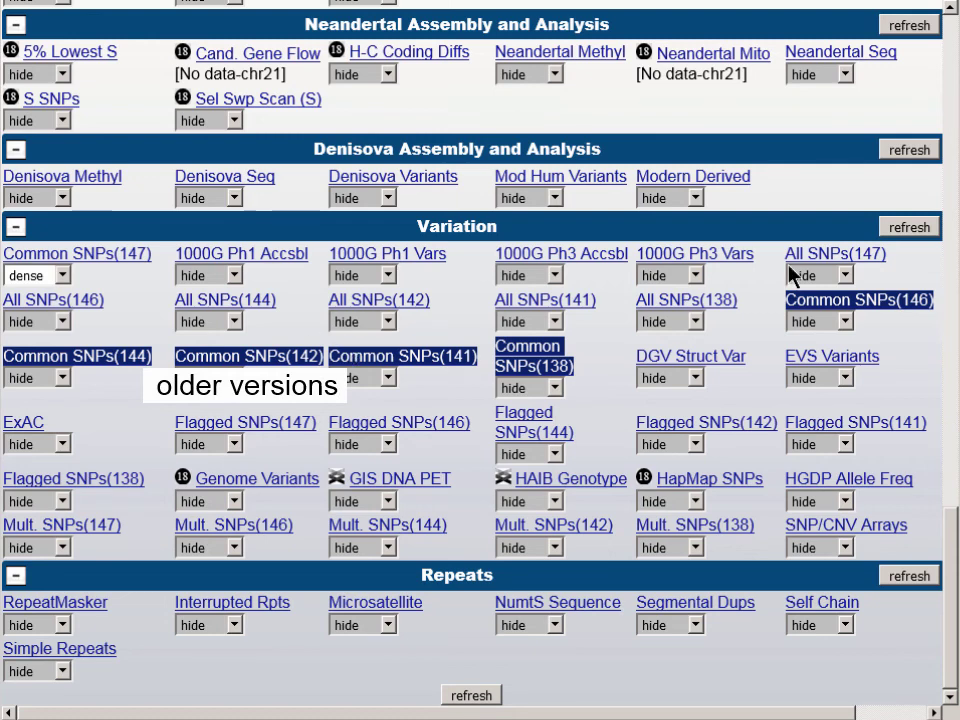
left_click(846, 276)
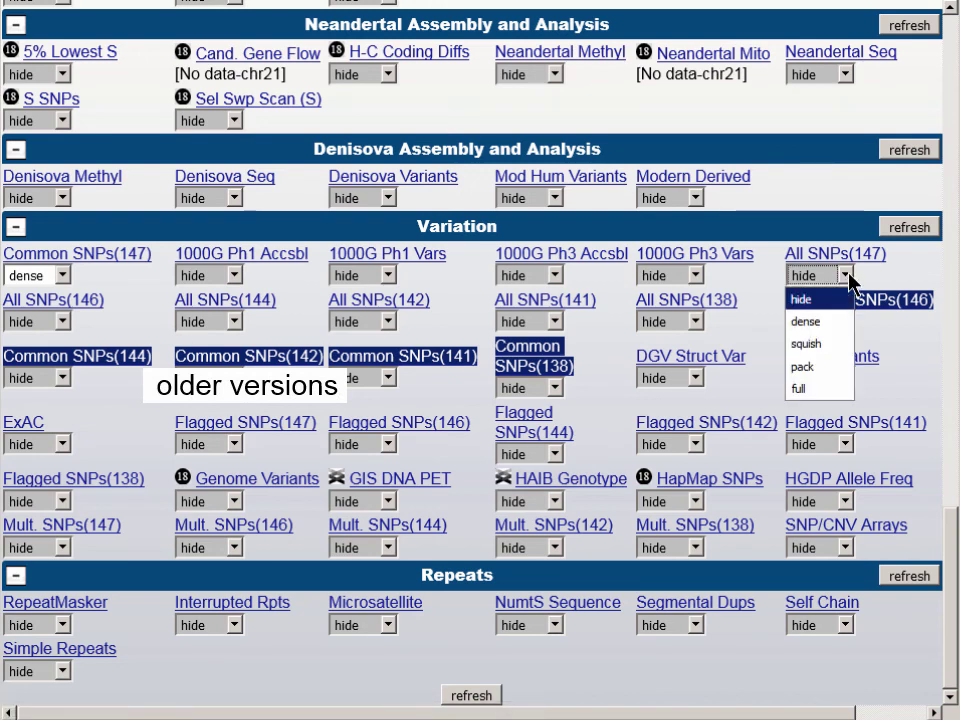
left_click(845, 323)
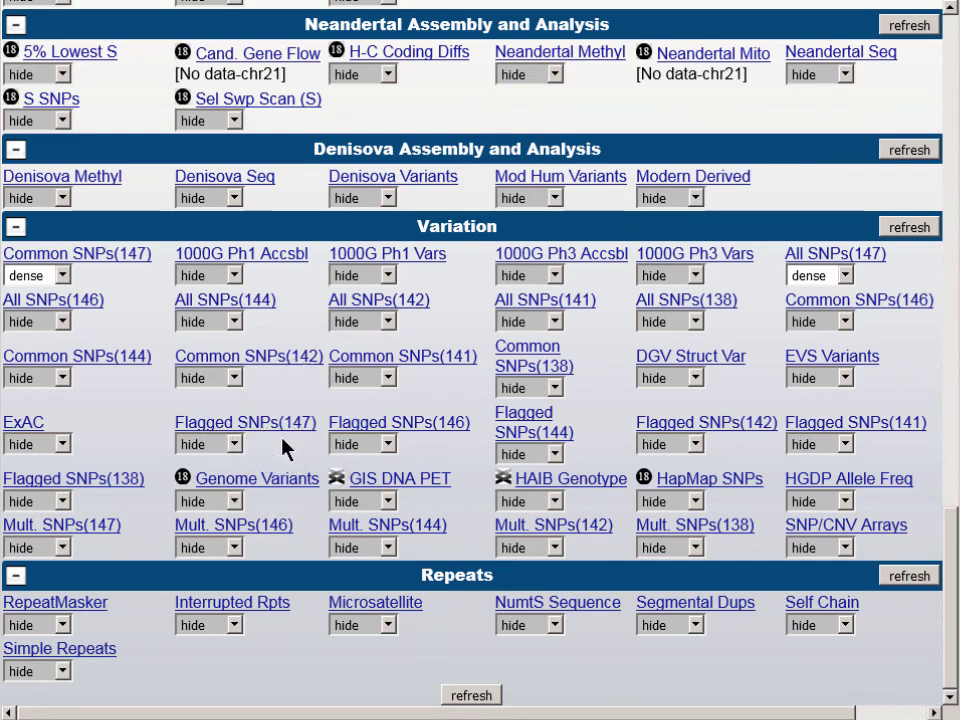
Set the Flagged SNPs(147) and Mult. SNPs(147) tracks in the Variation group to dense.
left_click(237, 447)
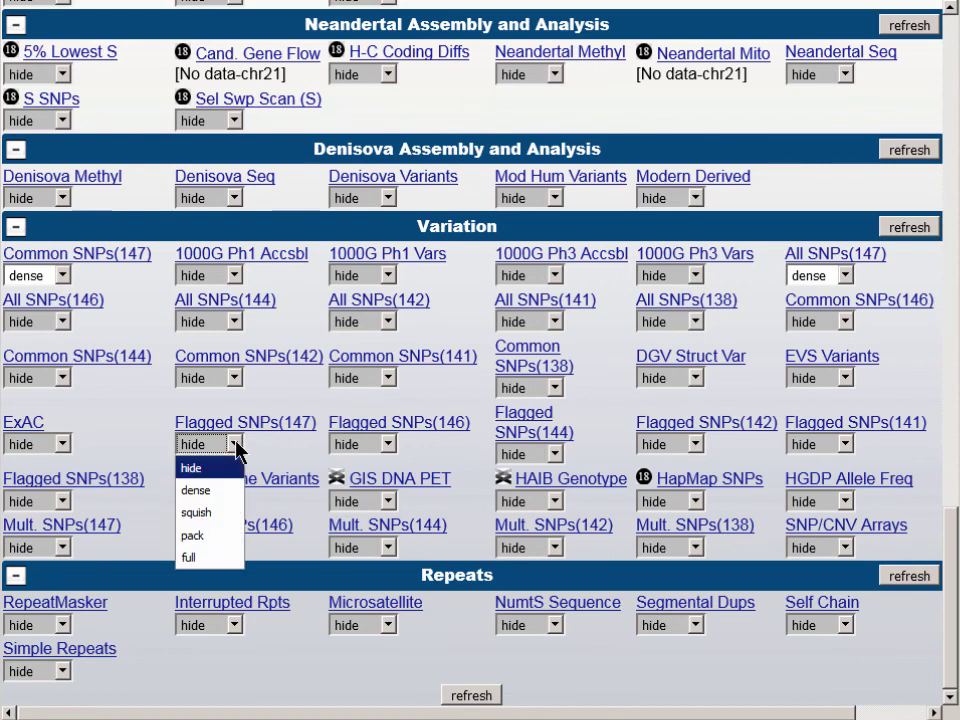
left_click(236, 491)
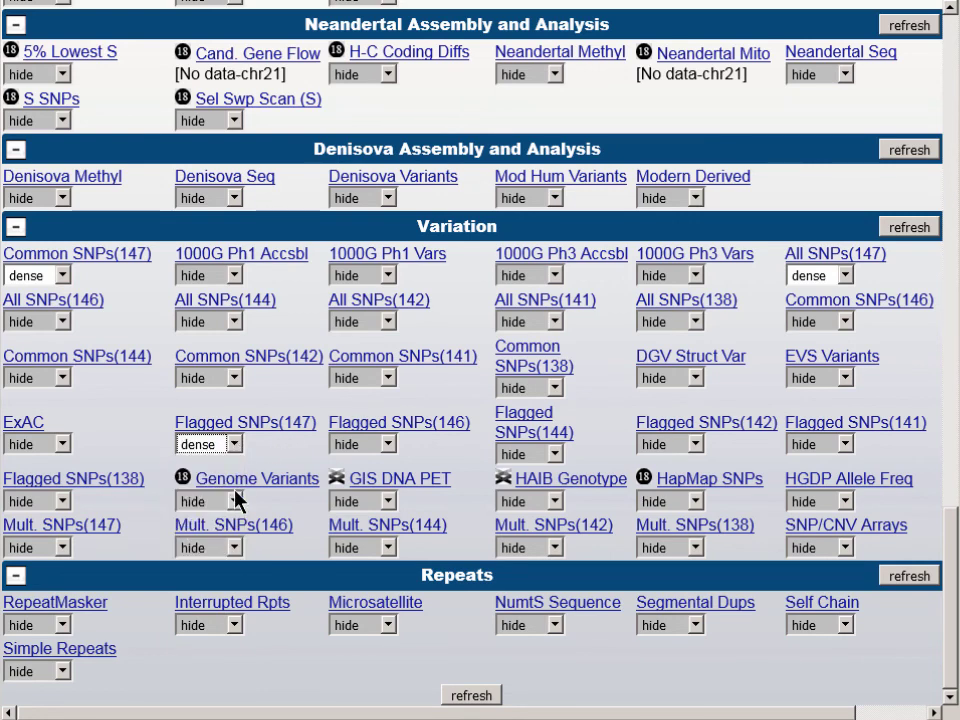
left_click(62, 548)
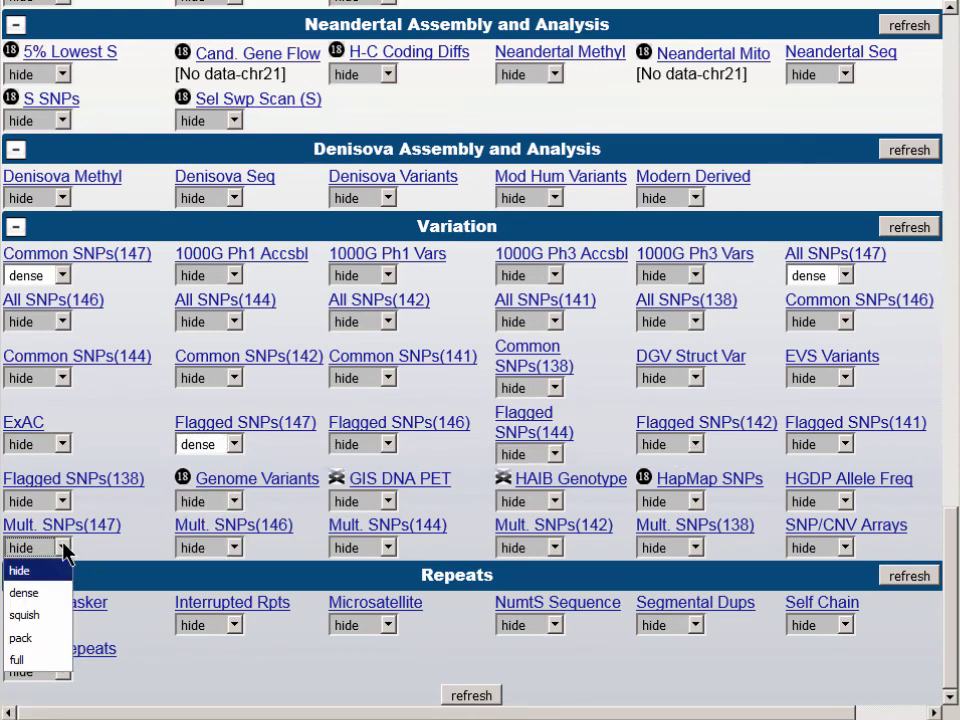
left_click(52, 593)
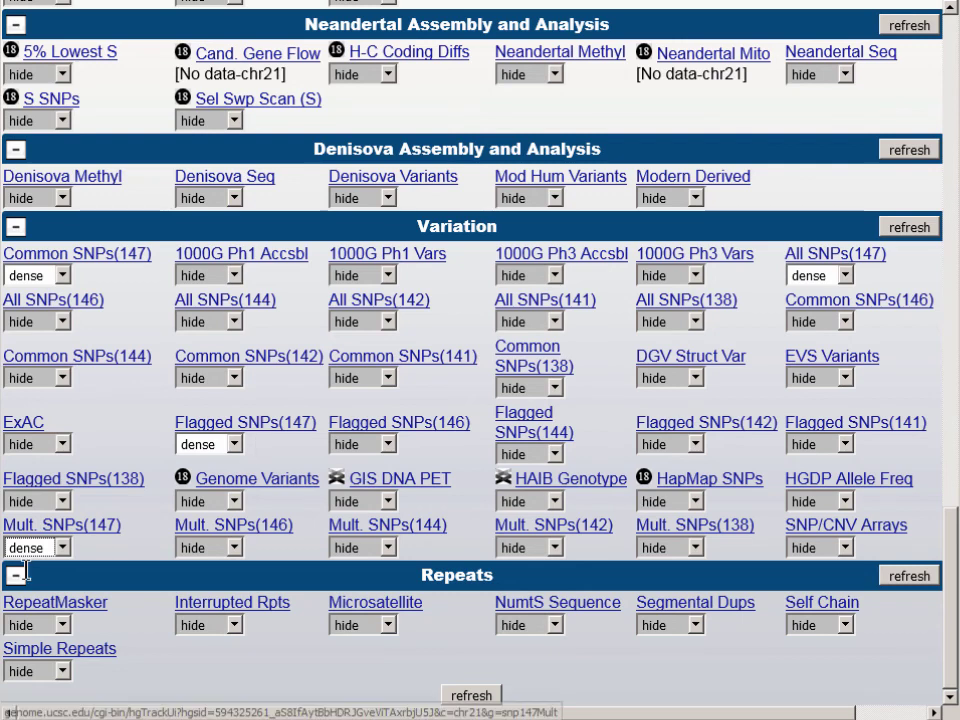
Apply the dense dbSNP 147 track settings to the genome display, and show the UCSC Genes track in pack mode.
left_click(86, 549)
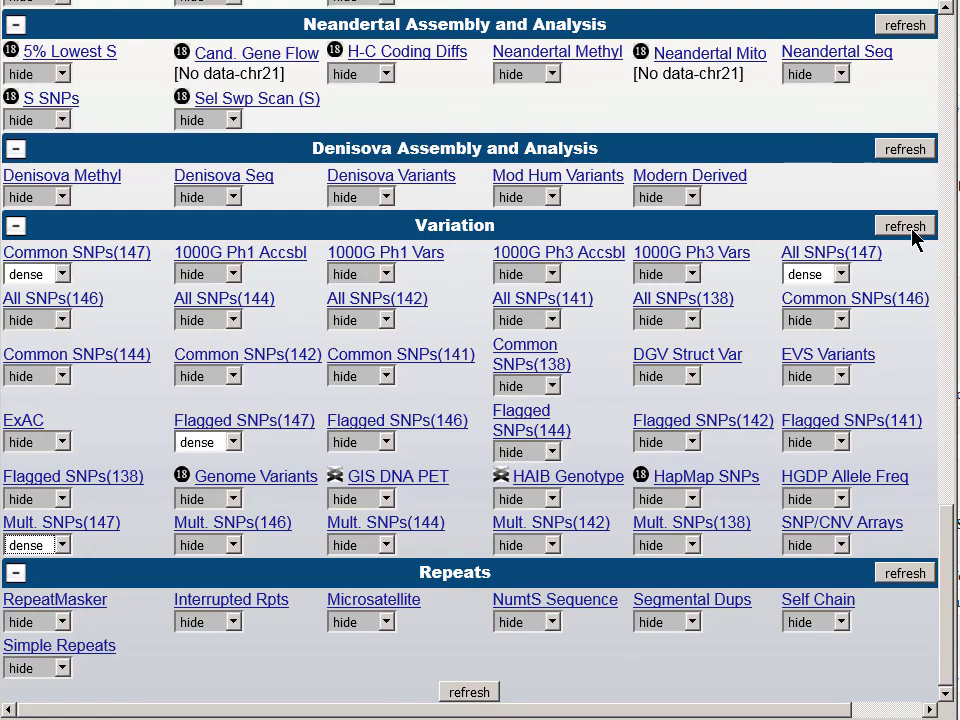
left_click(913, 229)
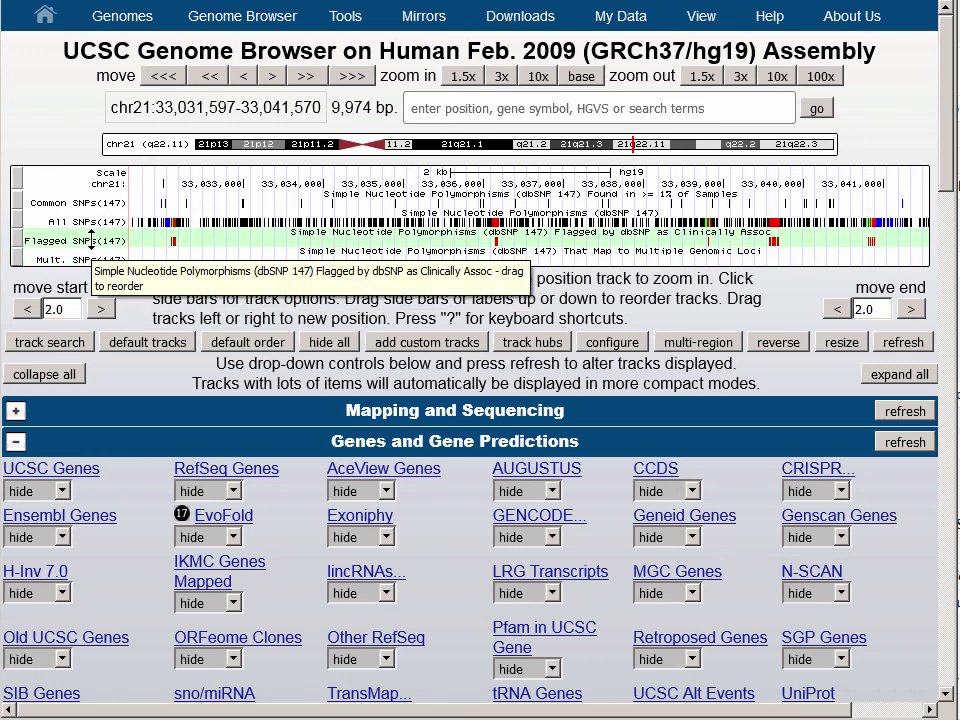
left_click(62, 491)
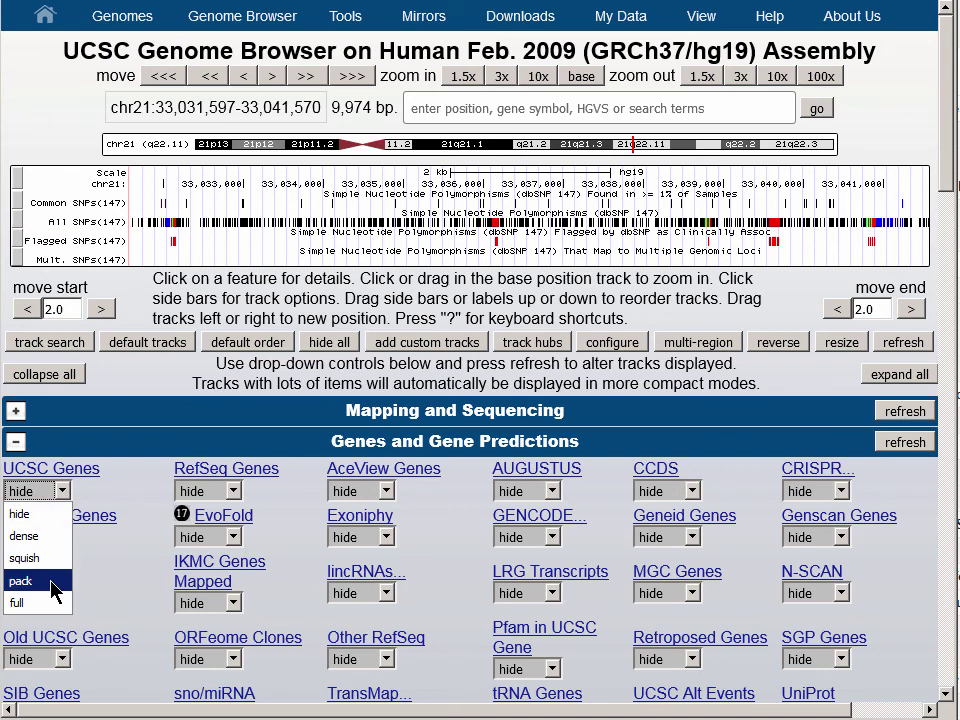
left_click(53, 589)
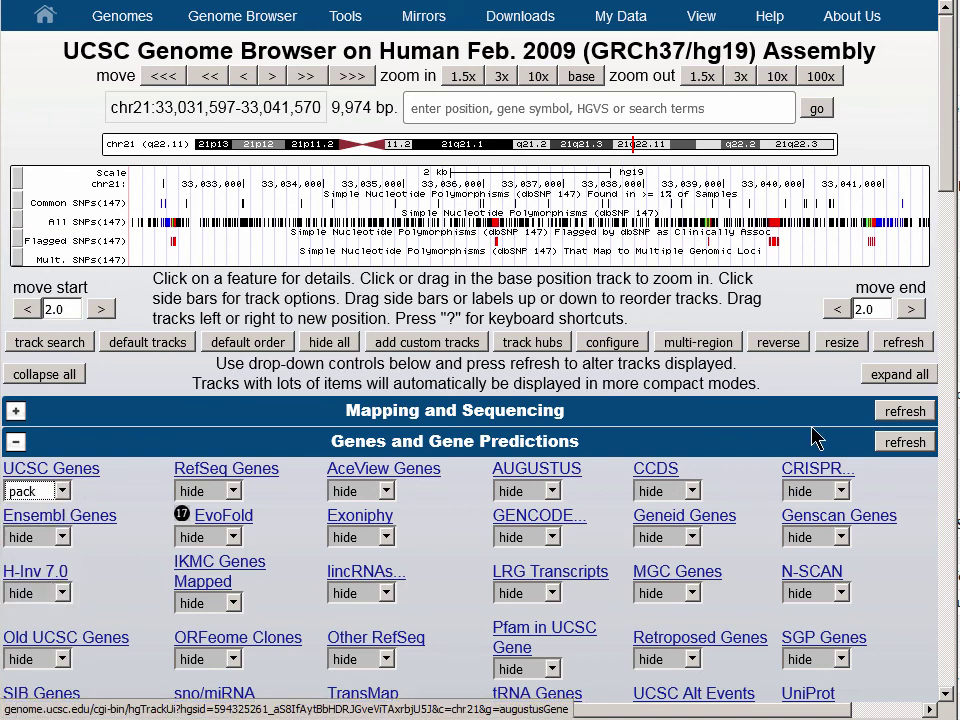
left_click(905, 442)
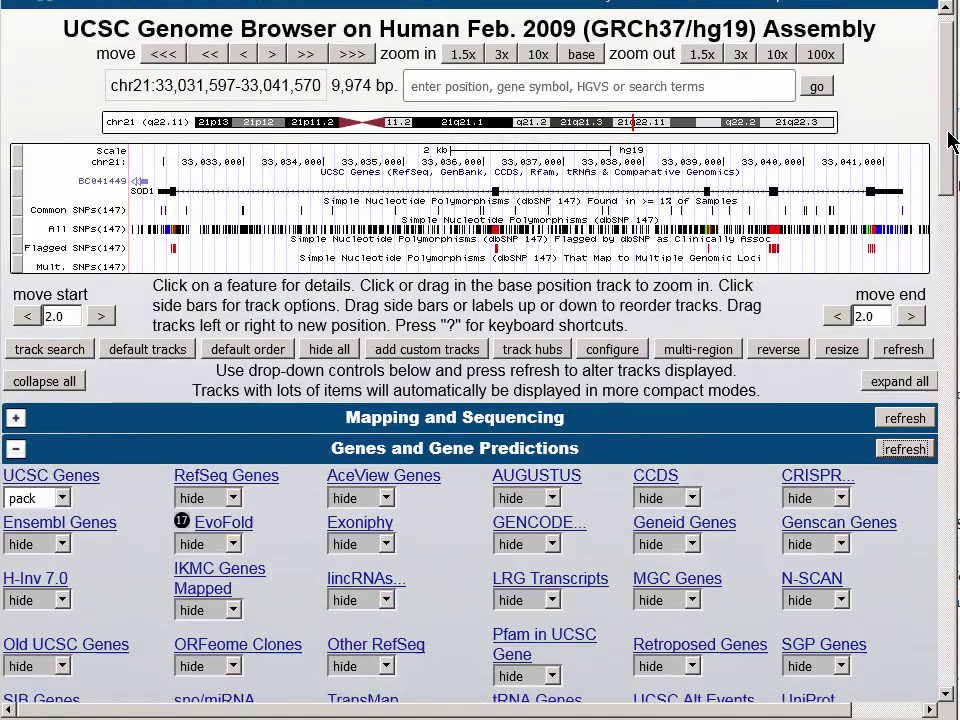
Open the Common SNPs(147) track settings from the Variation group and highlight the date the data was last updated.
left_click_drag(945, 141, 955, 593)
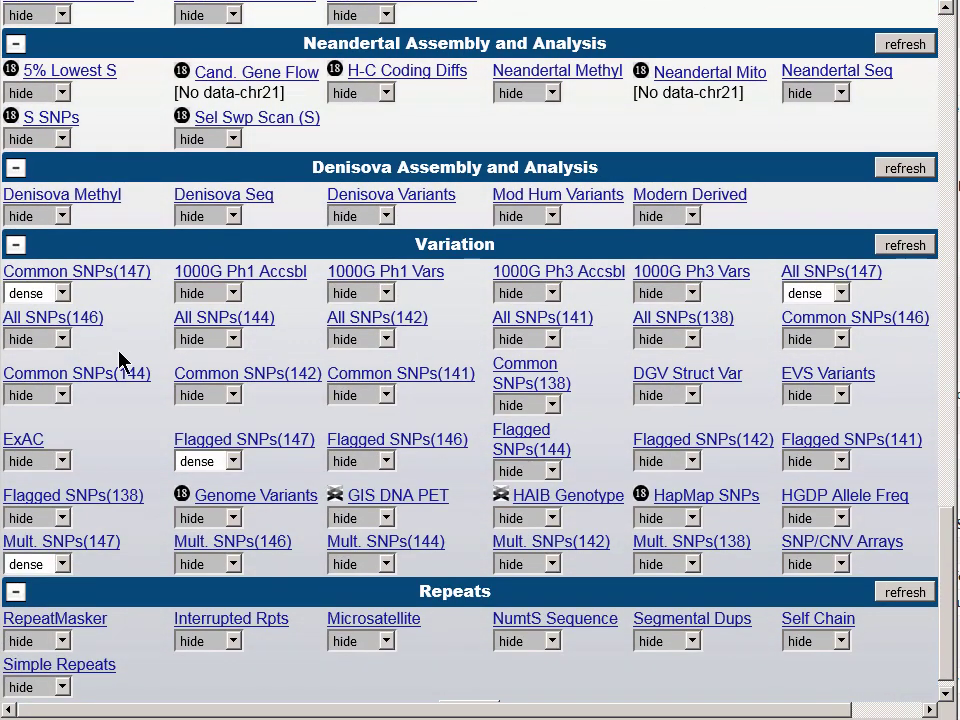
left_click(134, 285)
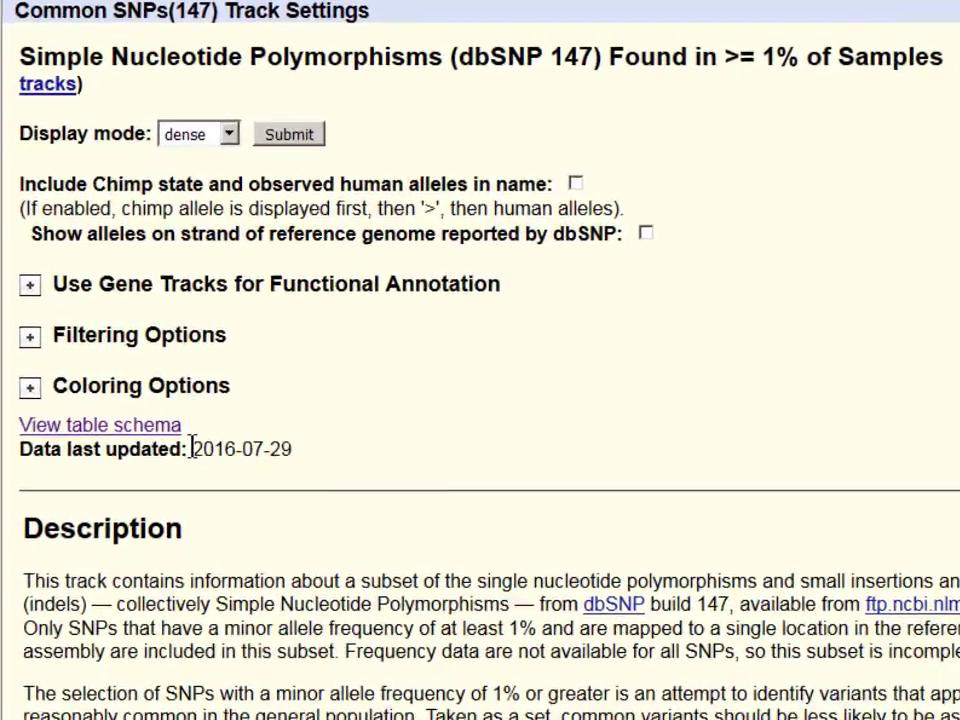
left_click_drag(159, 412, 258, 423)
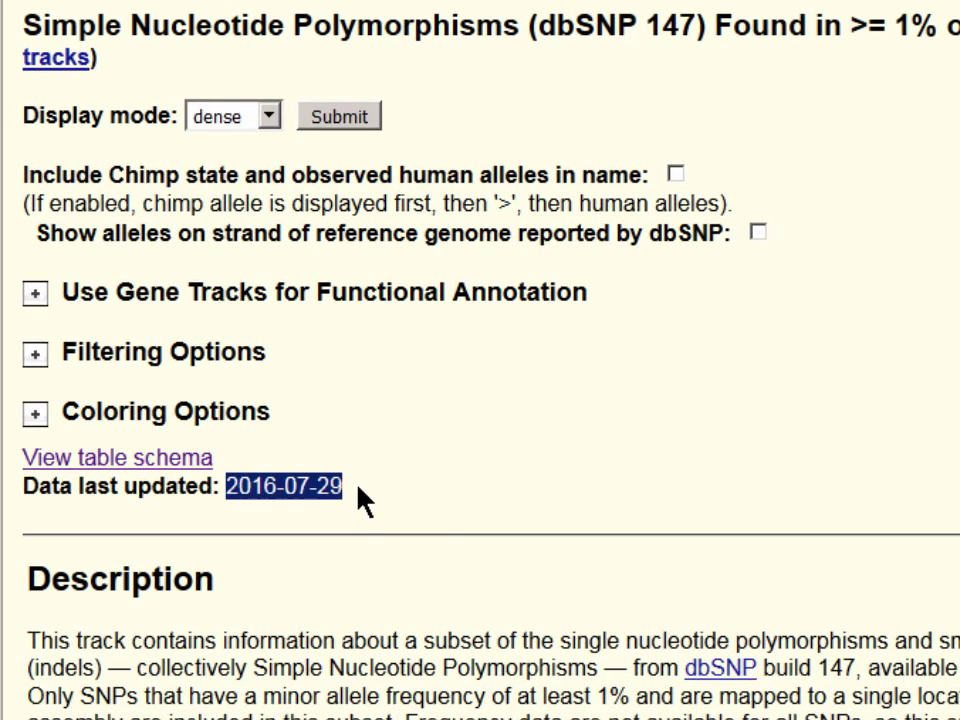
View the Common SNPs(147) table schema, highlight its row count, and return to the track settings.
left_click(165, 465)
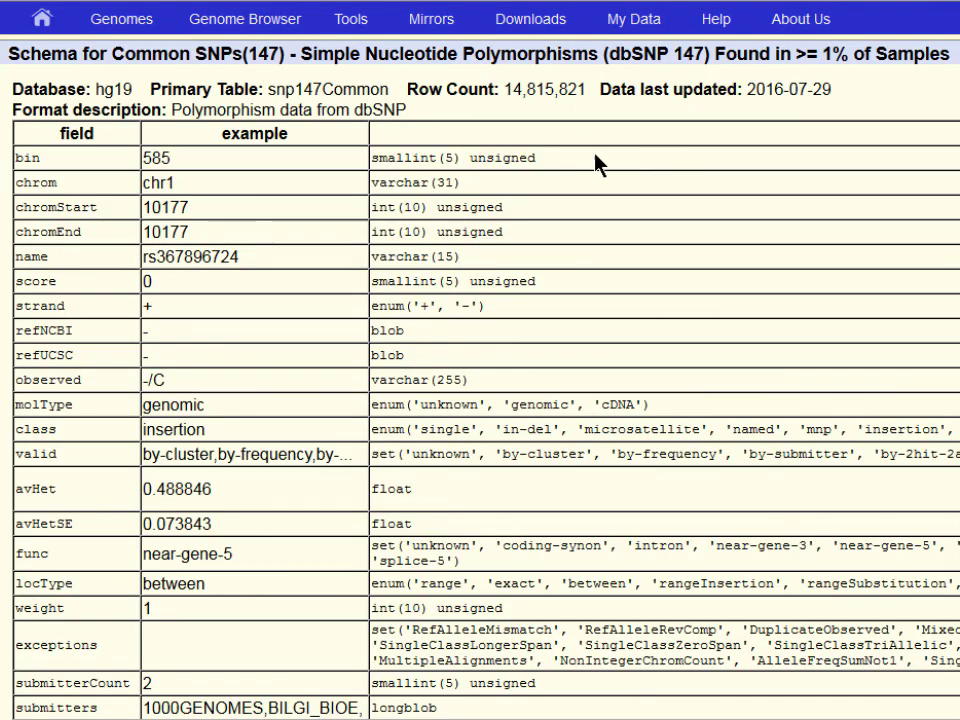
left_click_drag(505, 89, 588, 89)
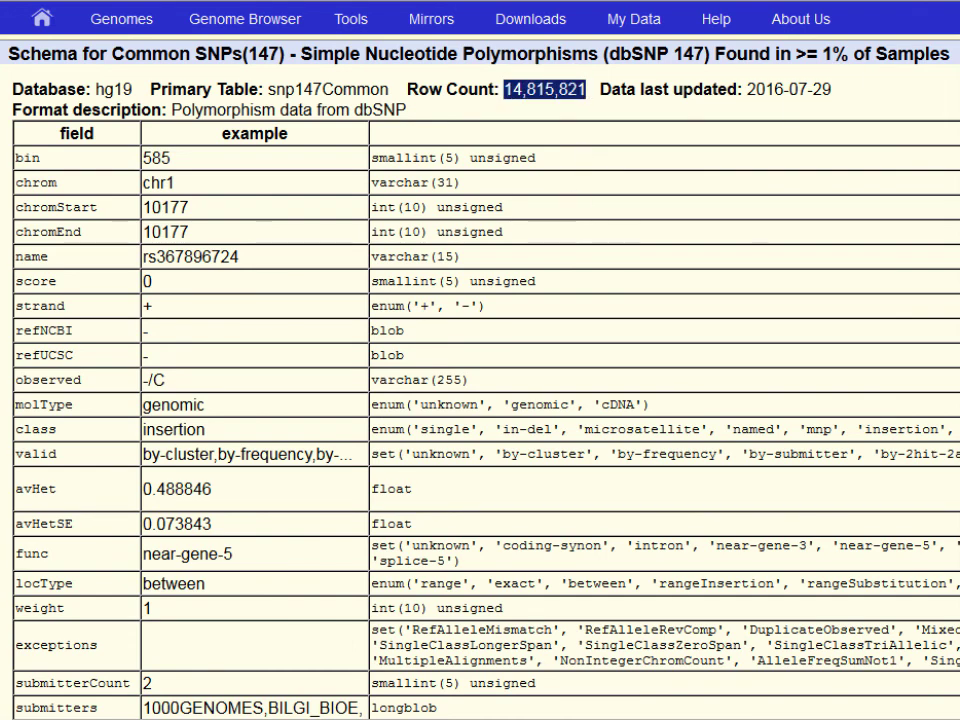
key("alt+Left")
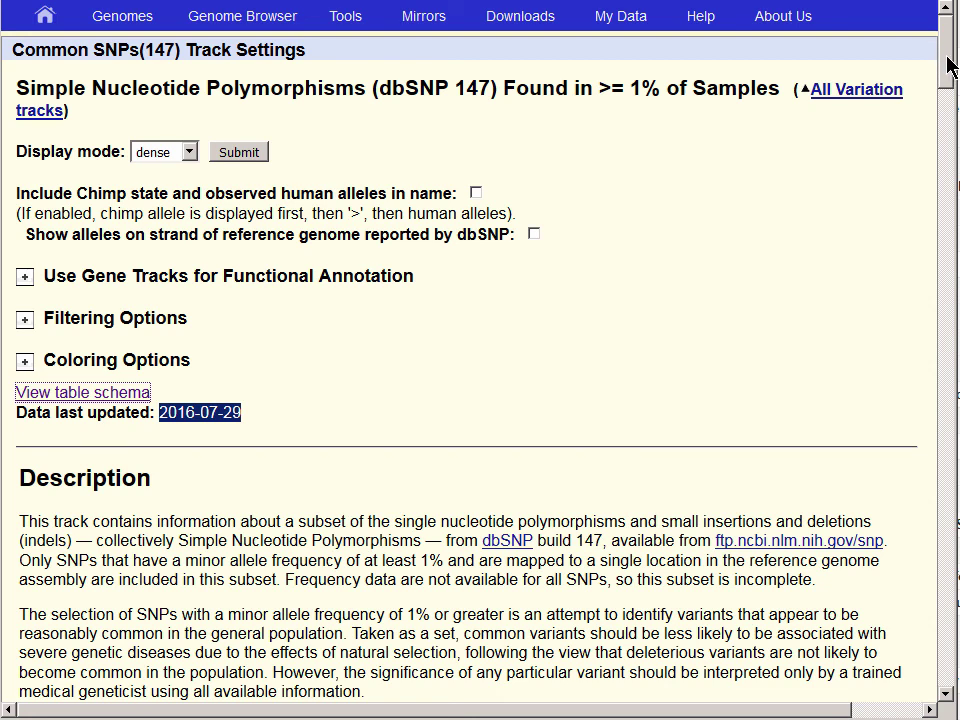
Highlight the definitions of the Common, Flagged, Mult. and All SNPs(147) tracks in the Description section.
scroll(953, 107, "down", 3)
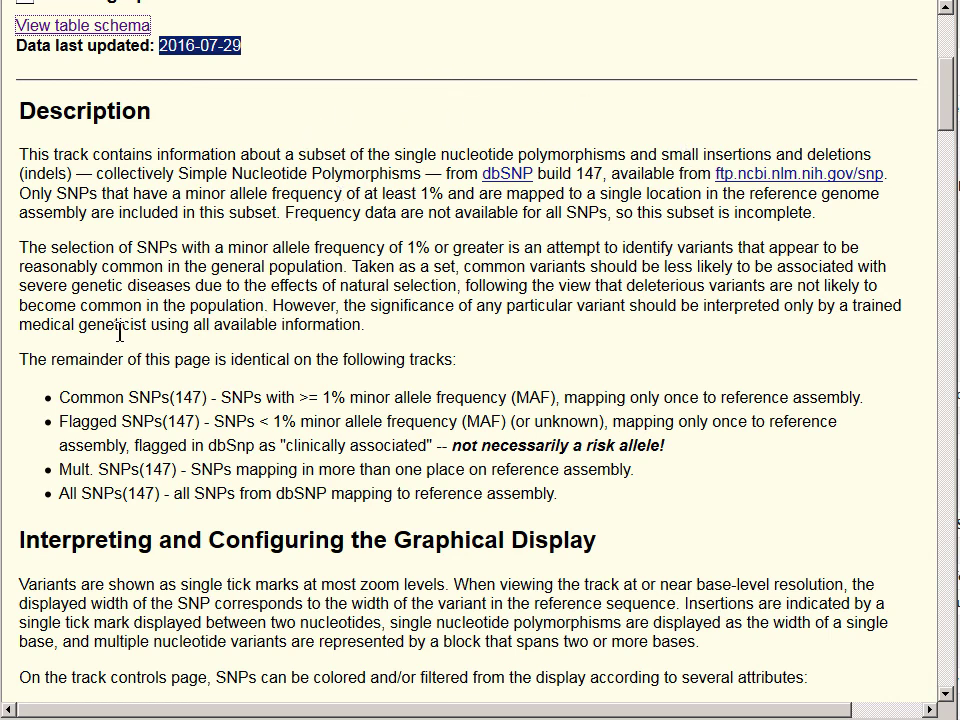
left_click_drag(27, 402, 758, 517)
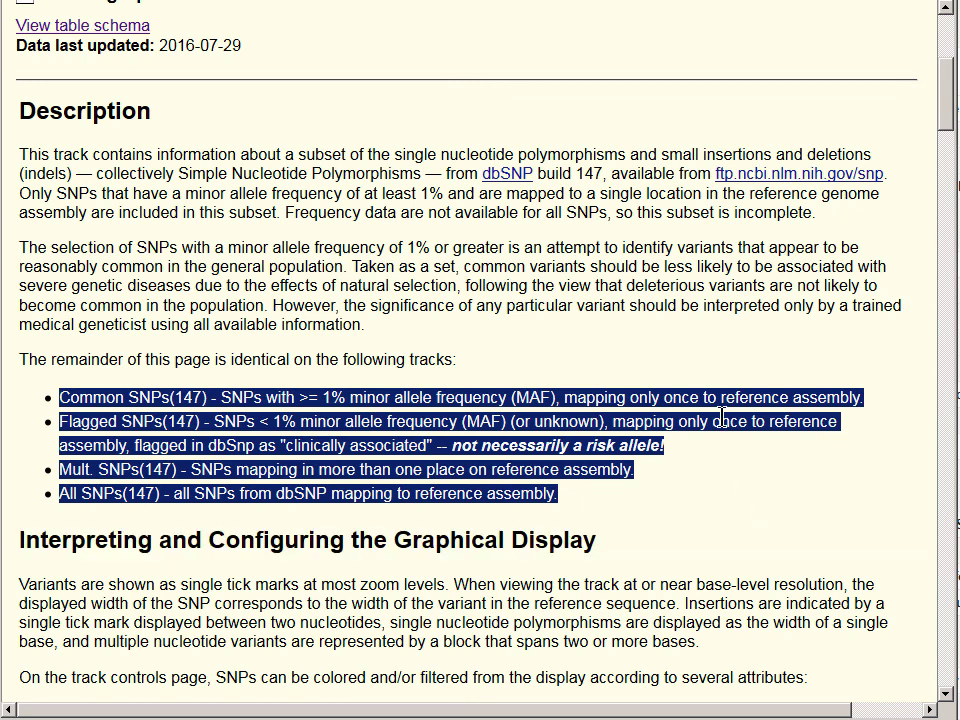
left_click(748, 364)
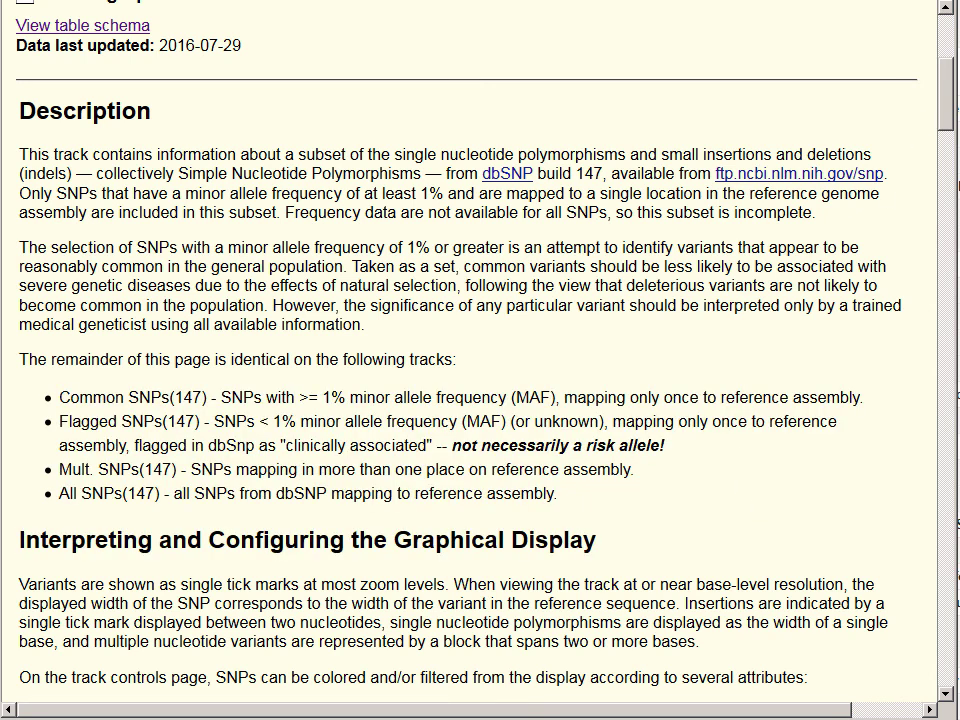
Highlight the function categories shown with default colors in the track description, including the Coding - Synonymous entry.
left_click_drag(950, 88, 953, 285)
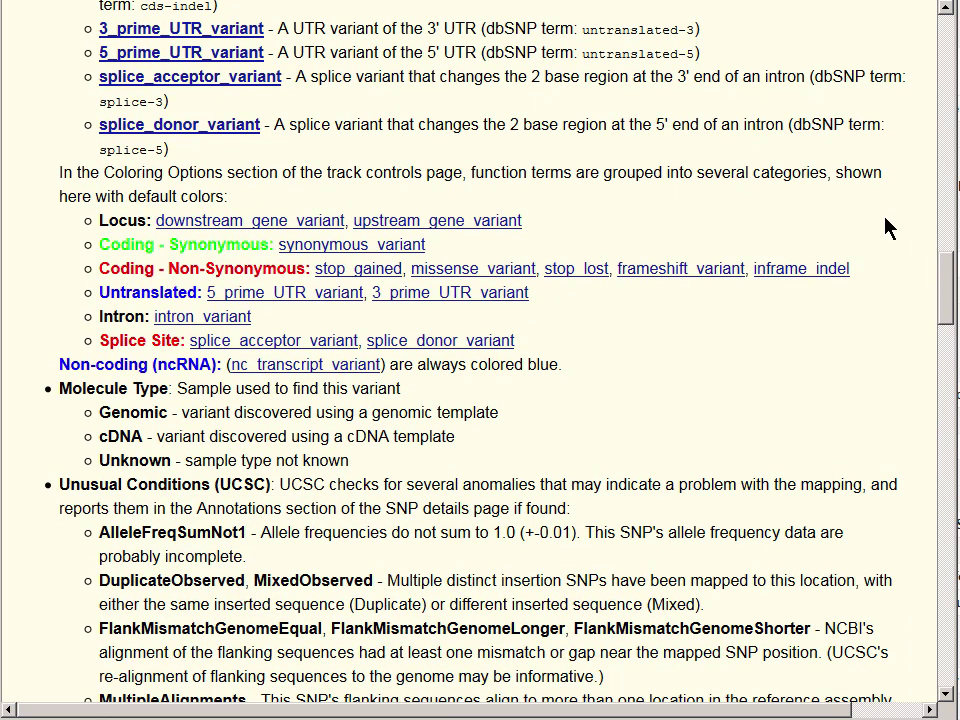
left_click_drag(886, 214, 877, 363)
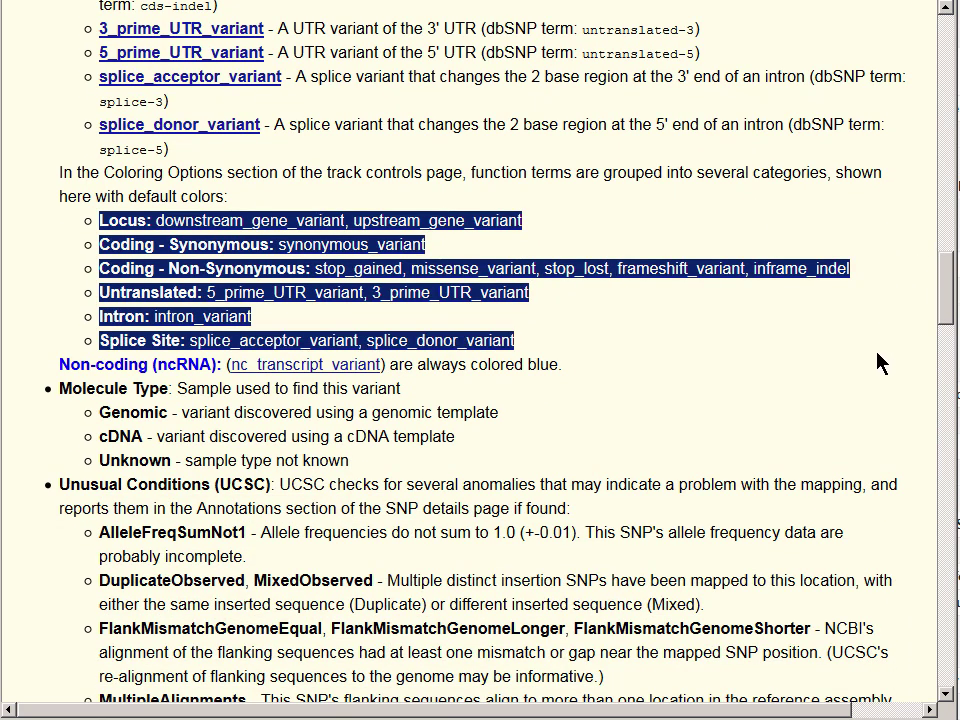
left_click(780, 318)
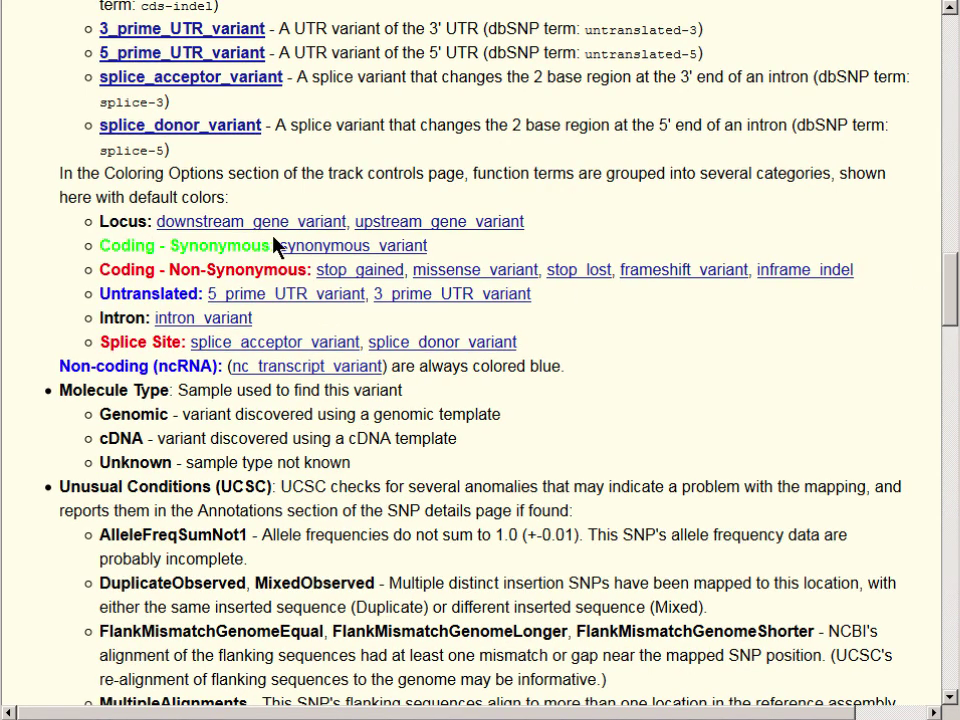
left_click_drag(276, 251, 99, 250)
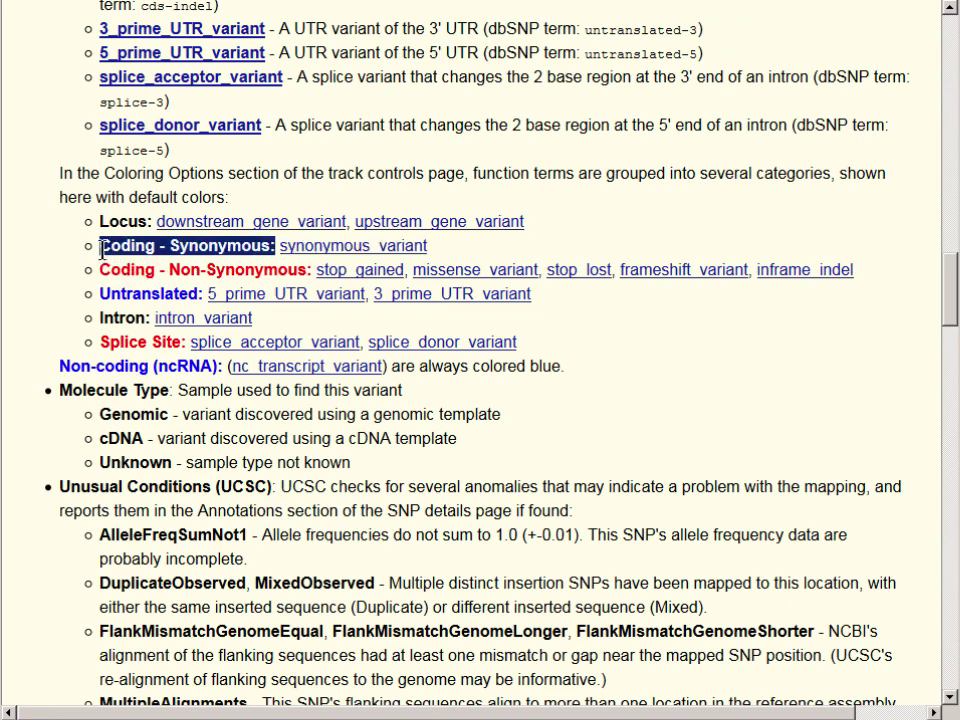
left_click(294, 189)
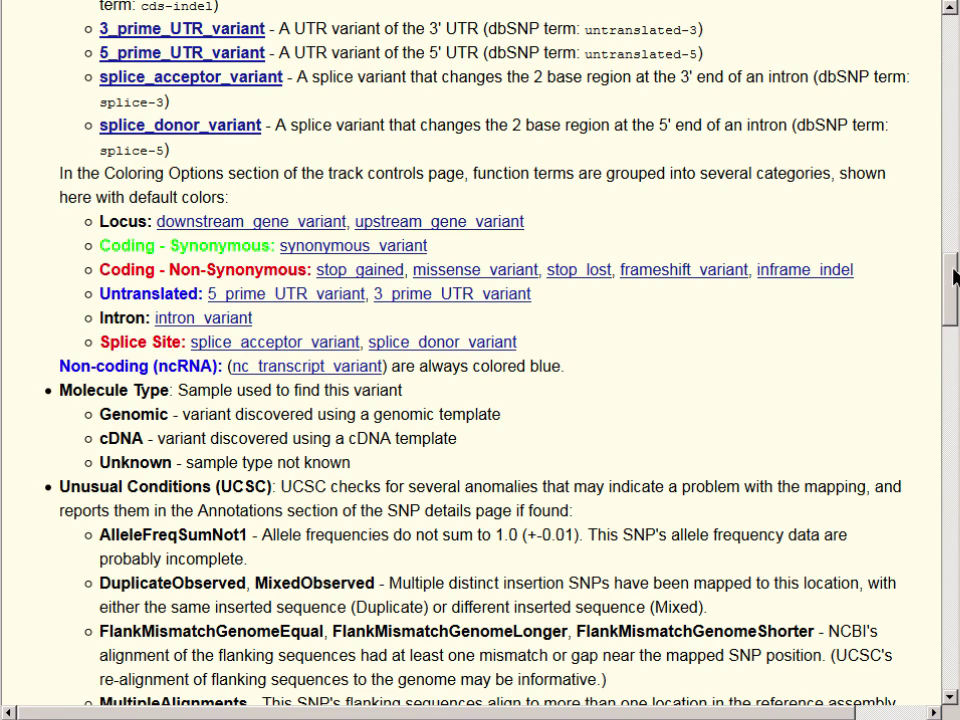
Set the display mode of the Common SNPs(147) track to pack in its settings.
left_click_drag(955, 277, 831, 36)
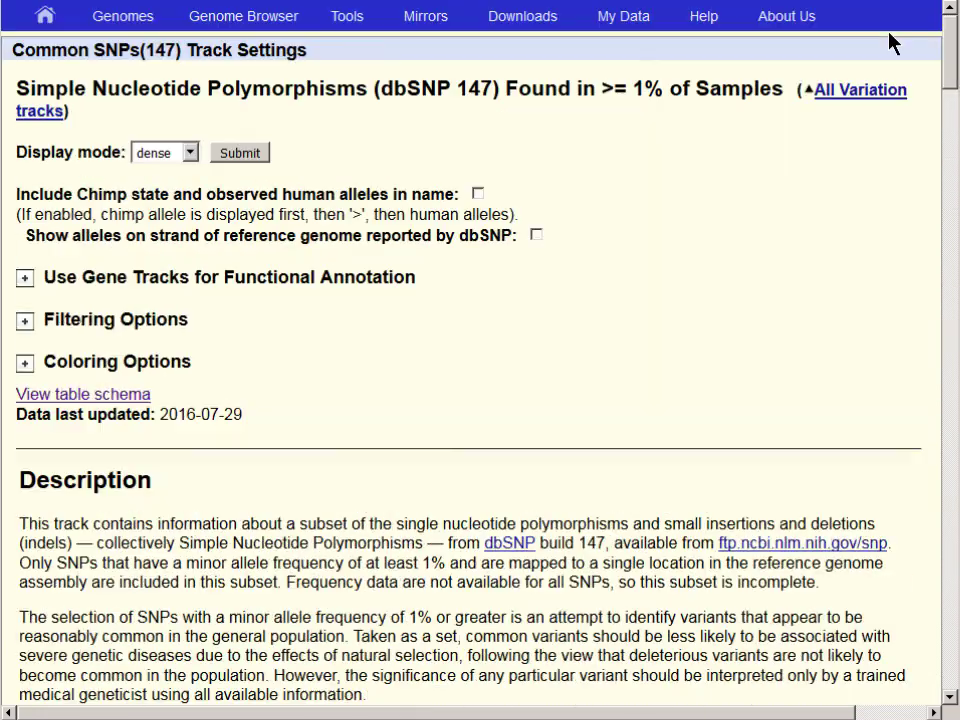
left_click(160, 150)
left_click(160, 214)
scroll(440, 93, "down", 1)
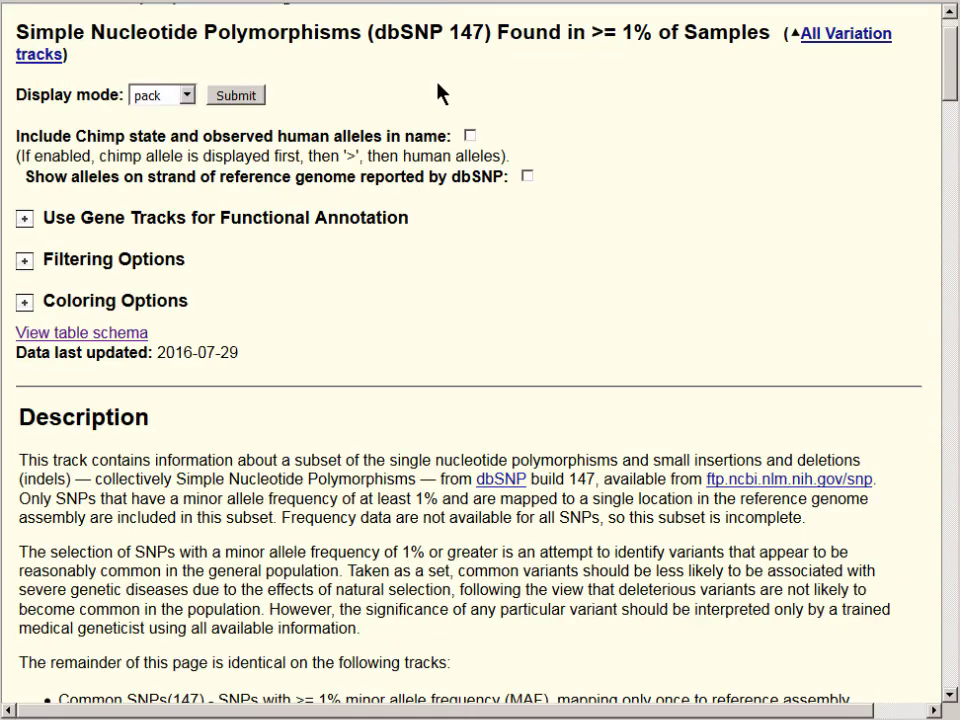
Expand the Filtering Options of Common SNPs(147) to review the available filters, collapse them, and expand the Coloring Options.
left_click(88, 260)
left_click(24, 262)
left_click_drag(955, 57, 955, 107)
scroll(495, 133, "up", 5)
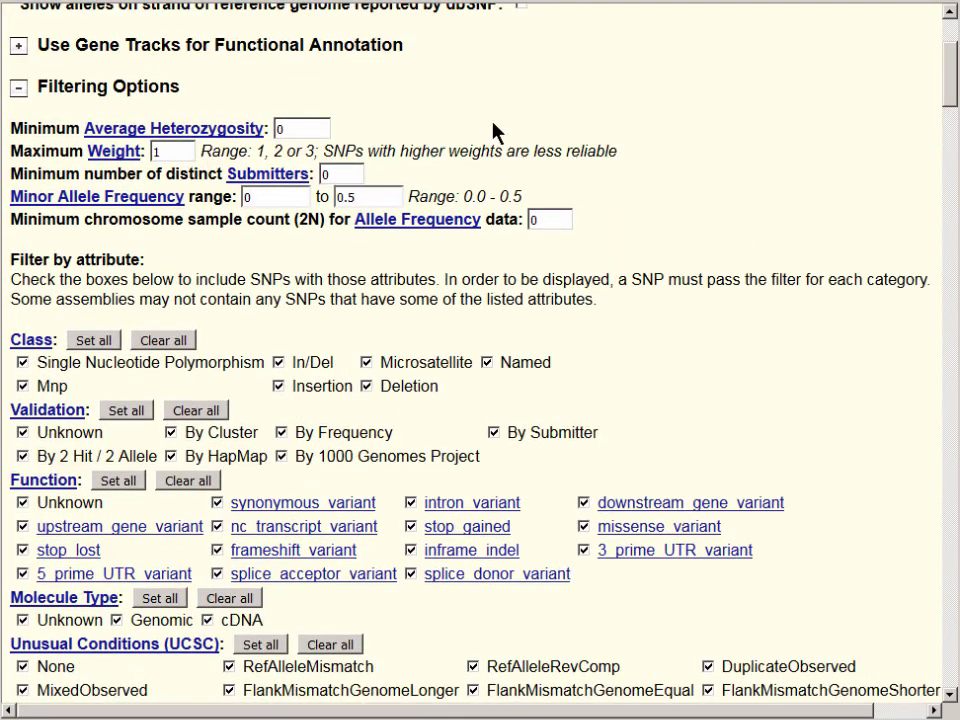
left_click(18, 88)
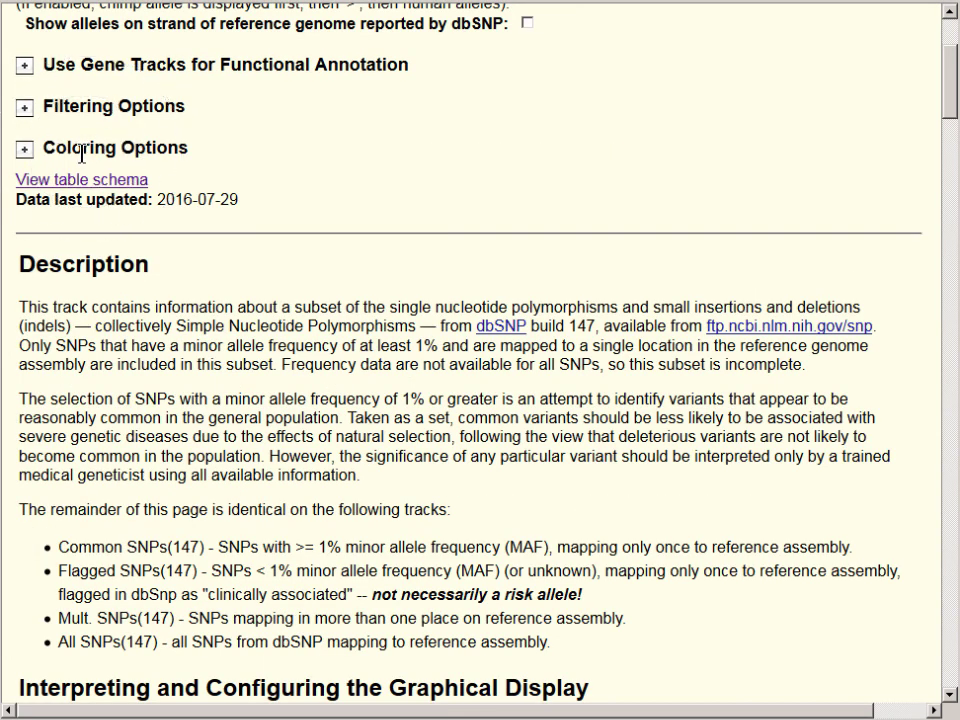
left_click(25, 152)
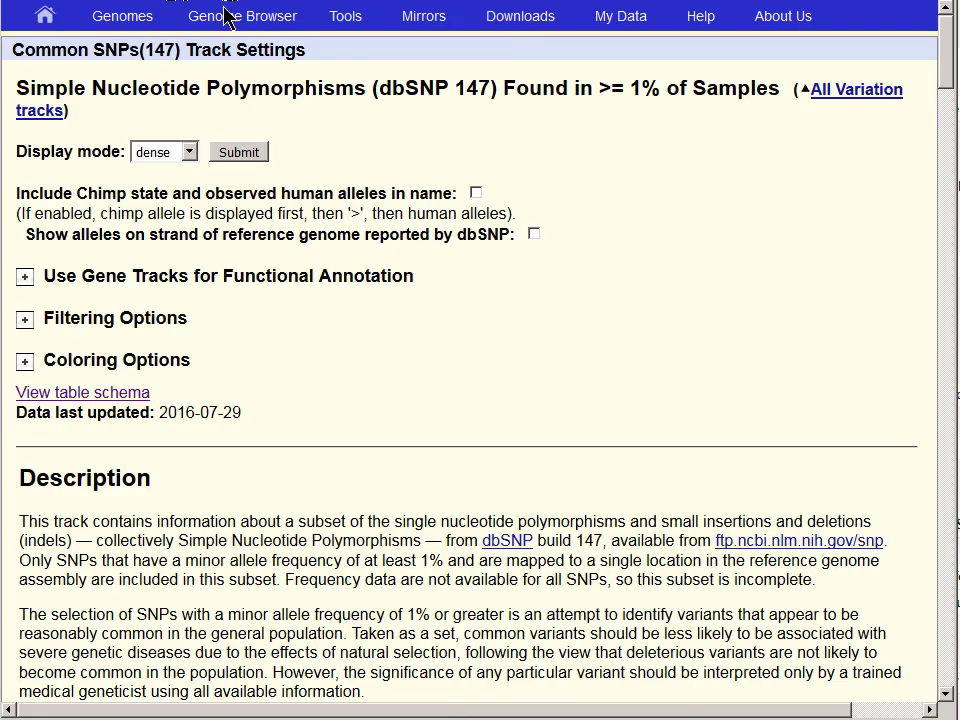
Return to the genome display, open the All SNPs(147) track settings, and highlight the date the data was last updated.
mouse_move(225, 20)
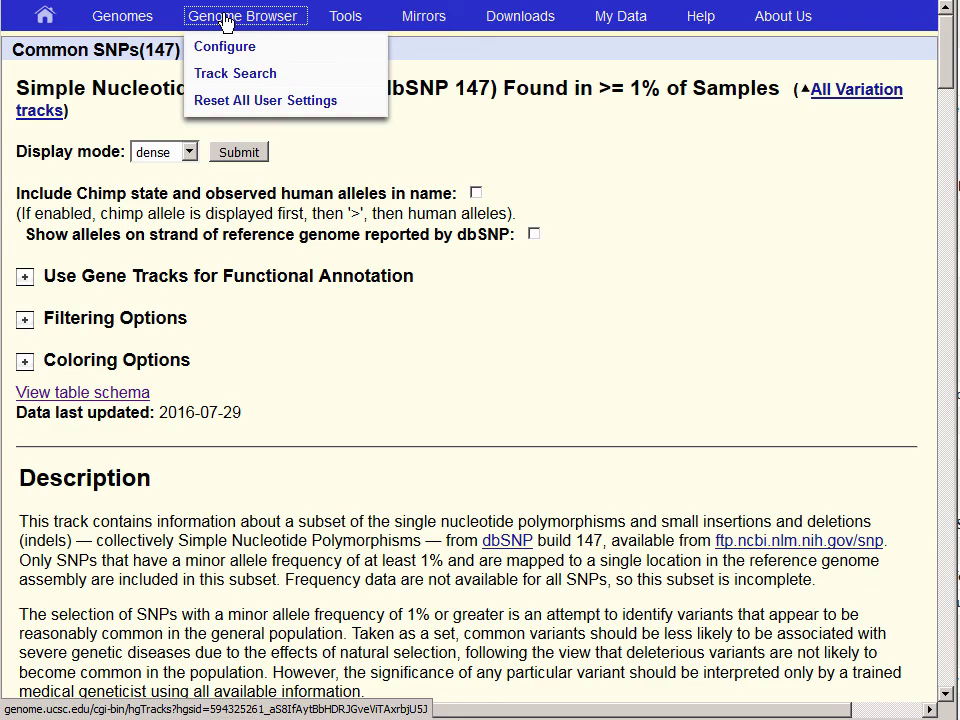
left_click(225, 20)
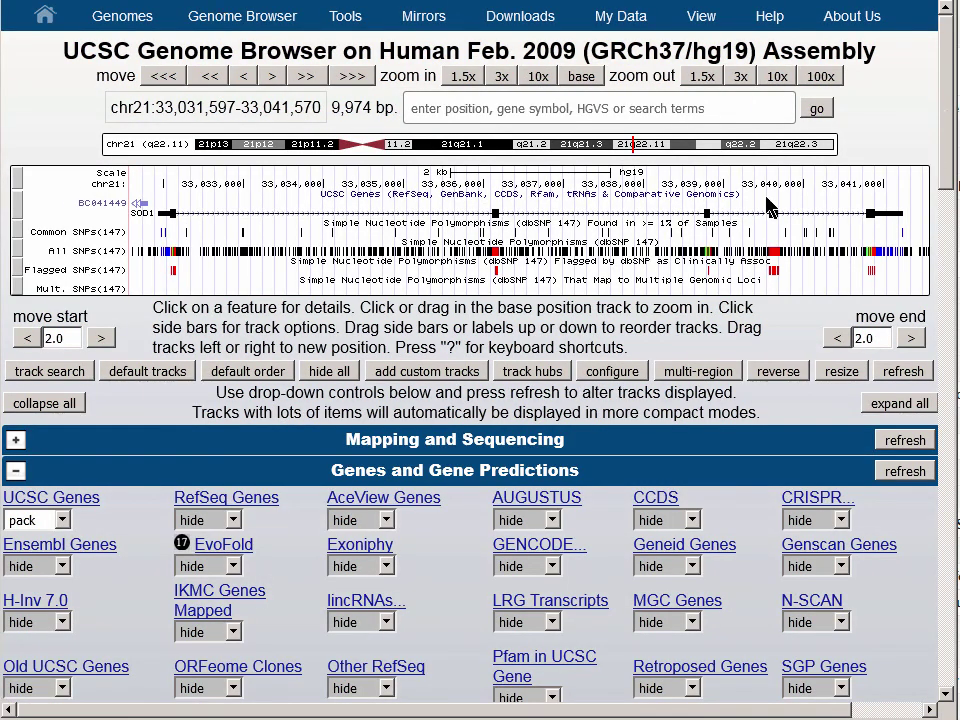
left_click(18, 257)
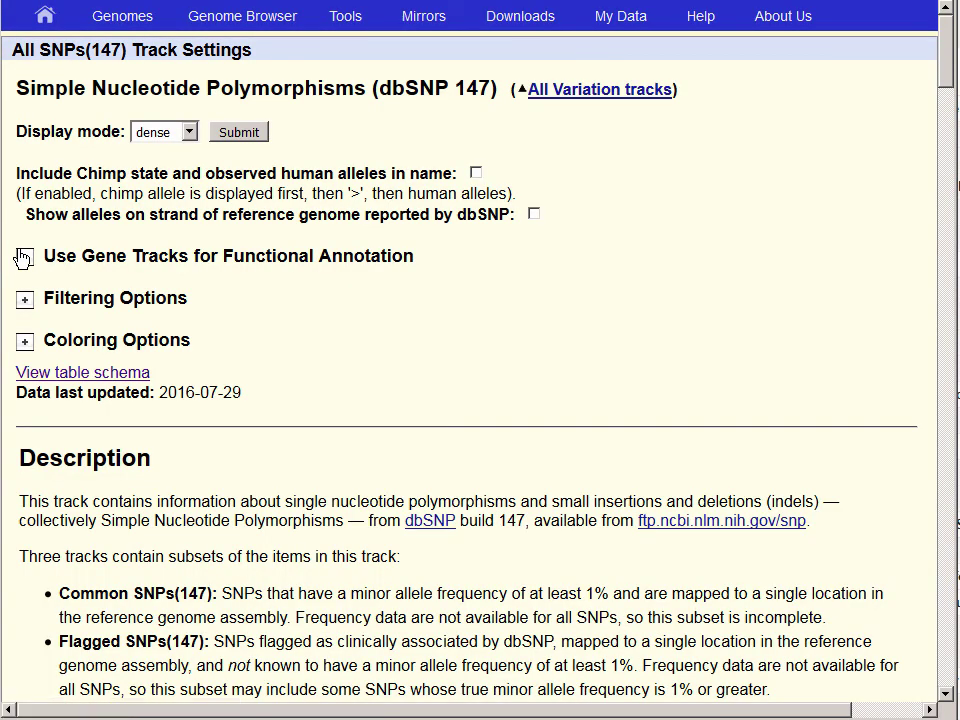
left_click_drag(158, 392, 291, 398)
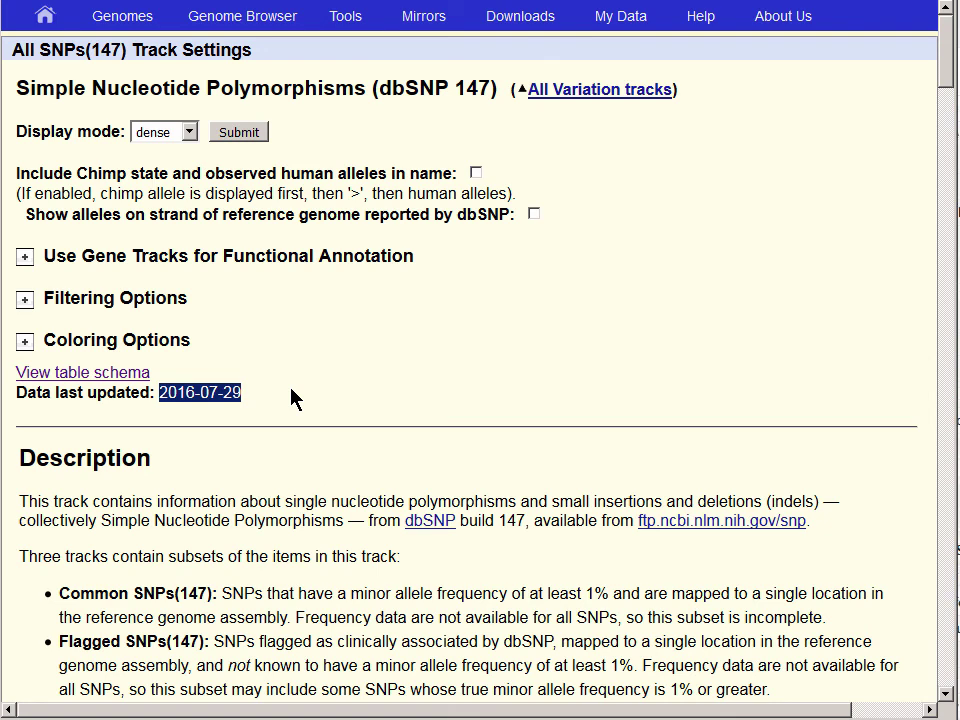
Highlight the row count in the All SNPs(147) table schema, and submit the track settings with dense display mode.
left_click(122, 376)
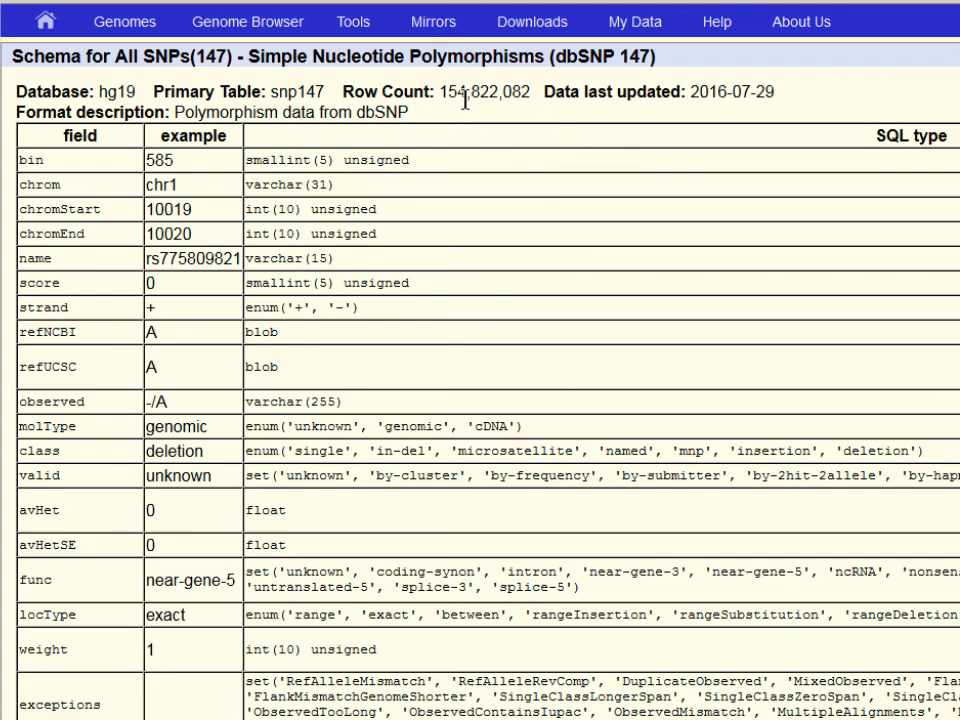
double_click(534, 90)
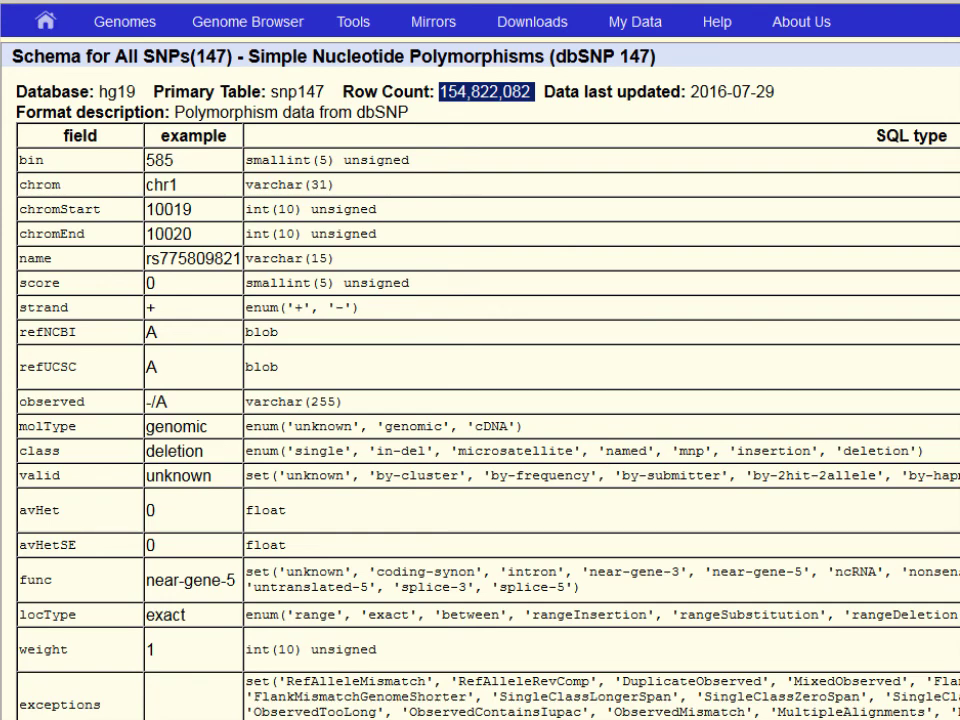
key("alt+Left")
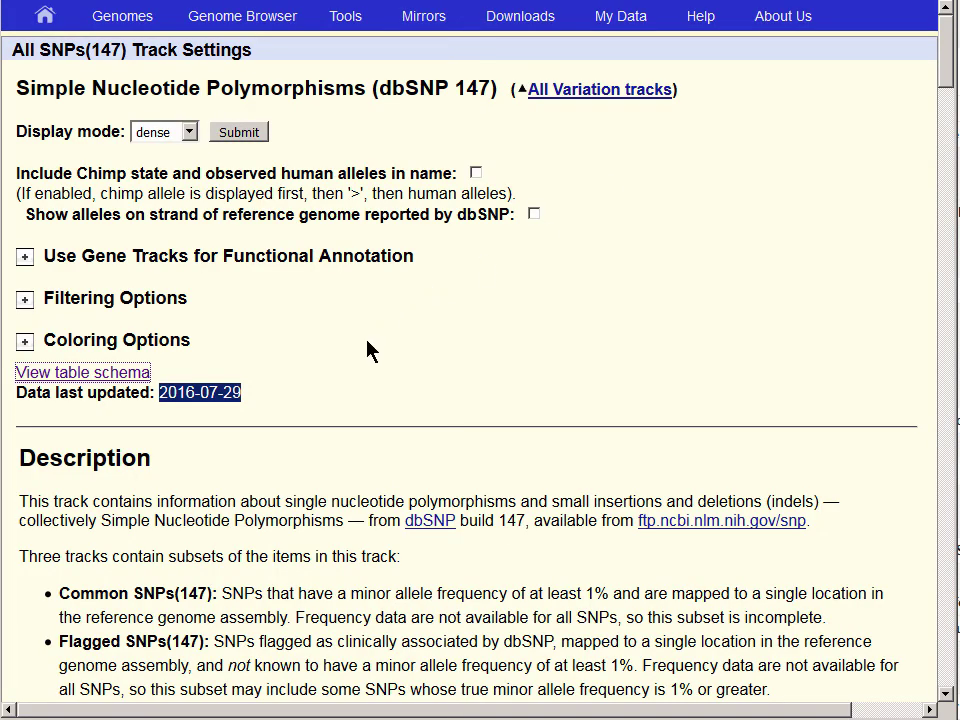
left_click(250, 132)
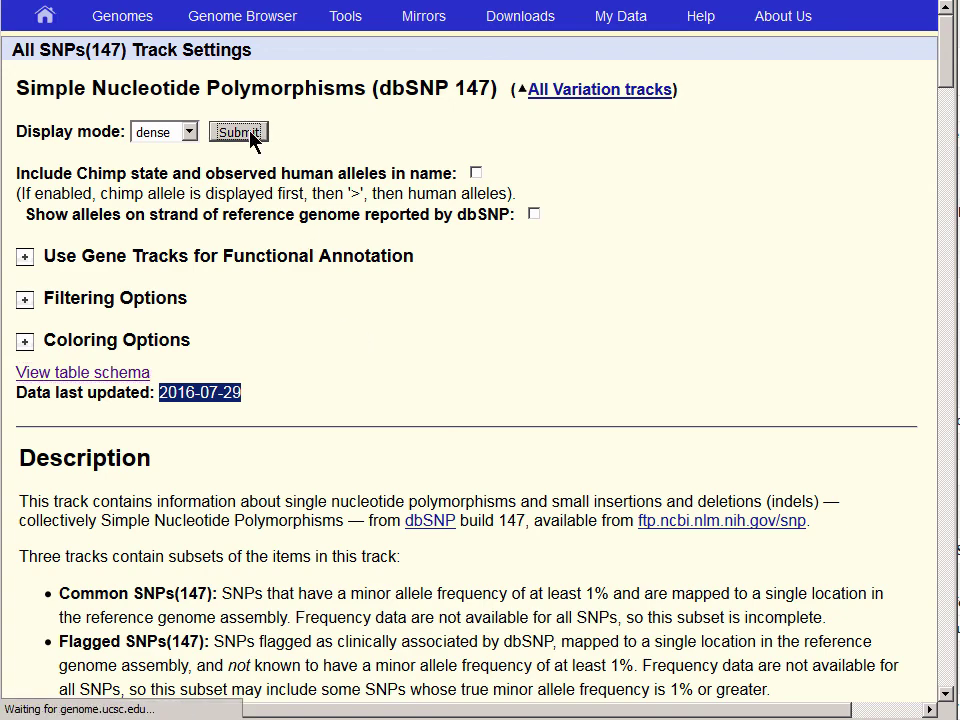
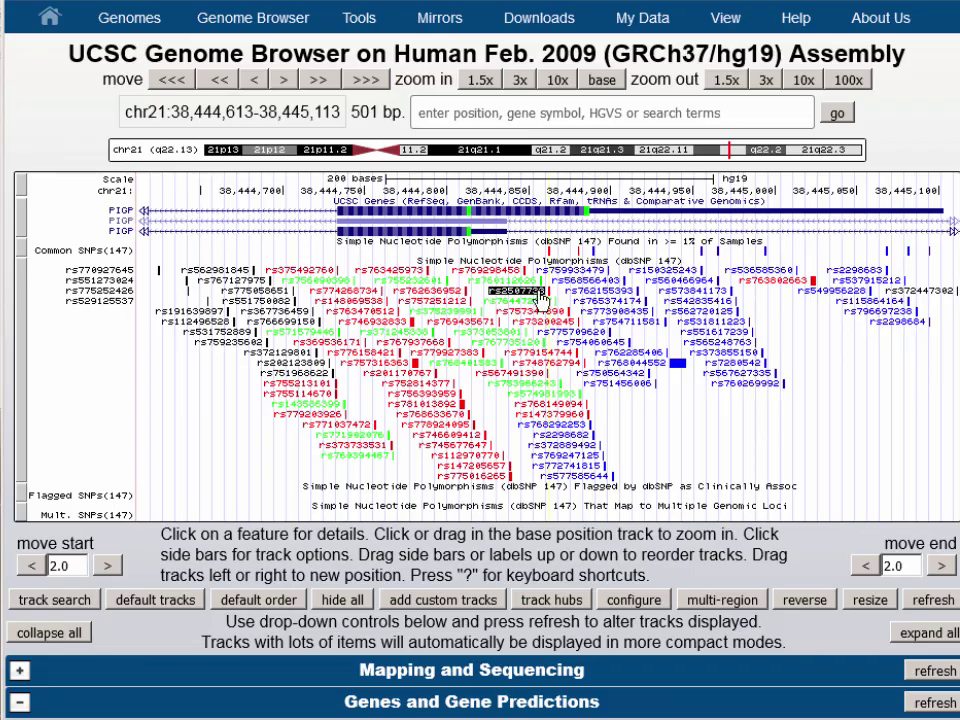
Open the details page of SNP rs2507733 from the All SNPs(147) track and highlight its observed alleles.
left_click(542, 294)
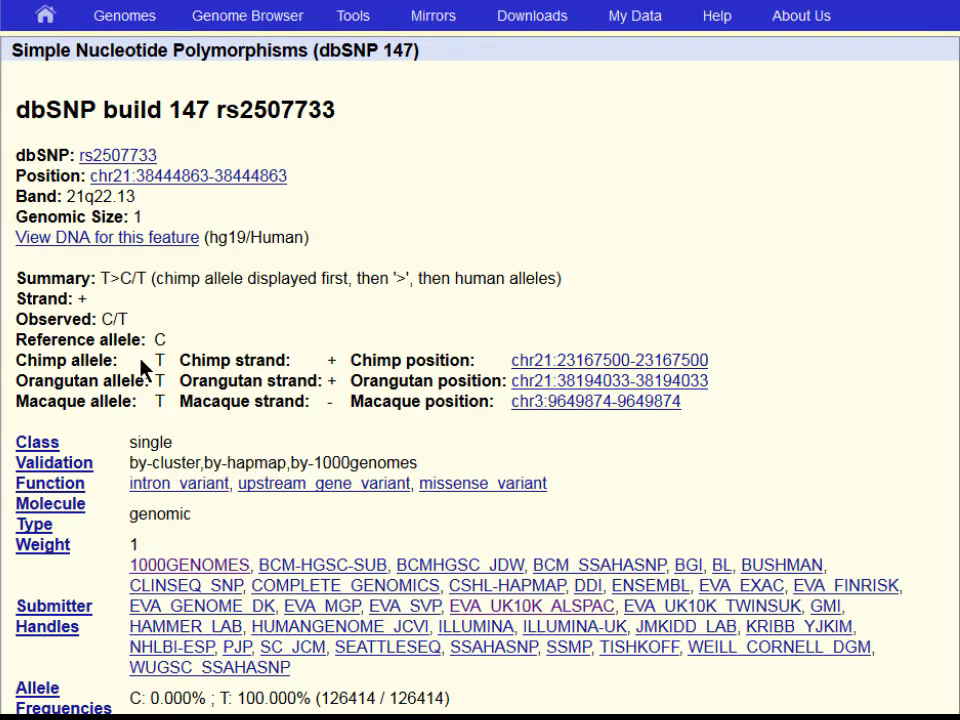
left_click_drag(100, 316, 161, 322)
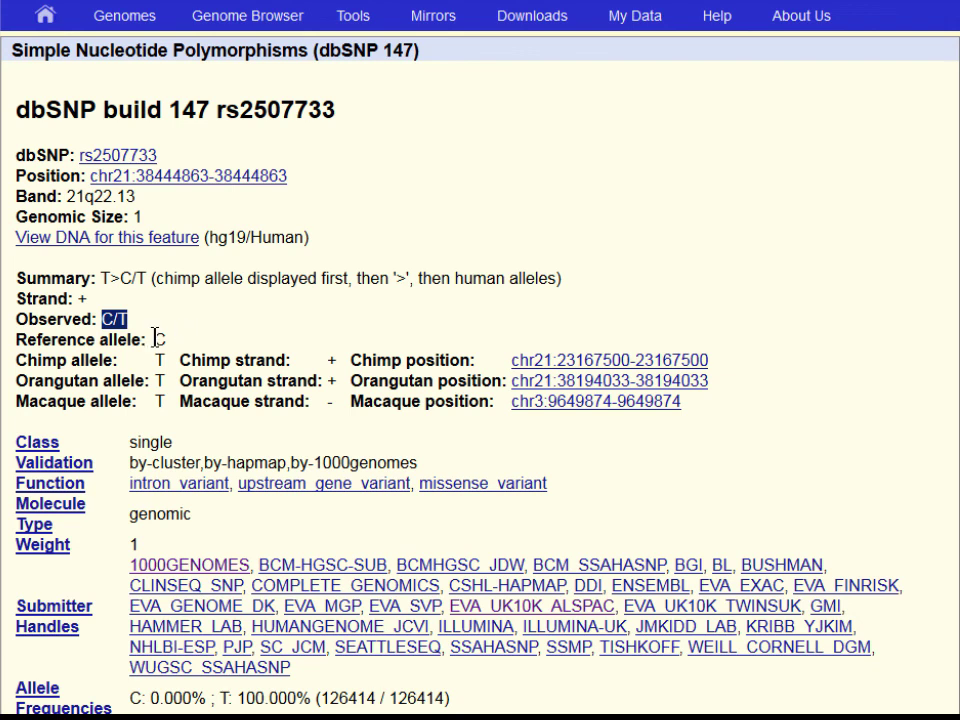
Highlight the reference allele and the full list of submitter handles on the rs2507733 details page.
left_click_drag(155, 340, 245, 350)
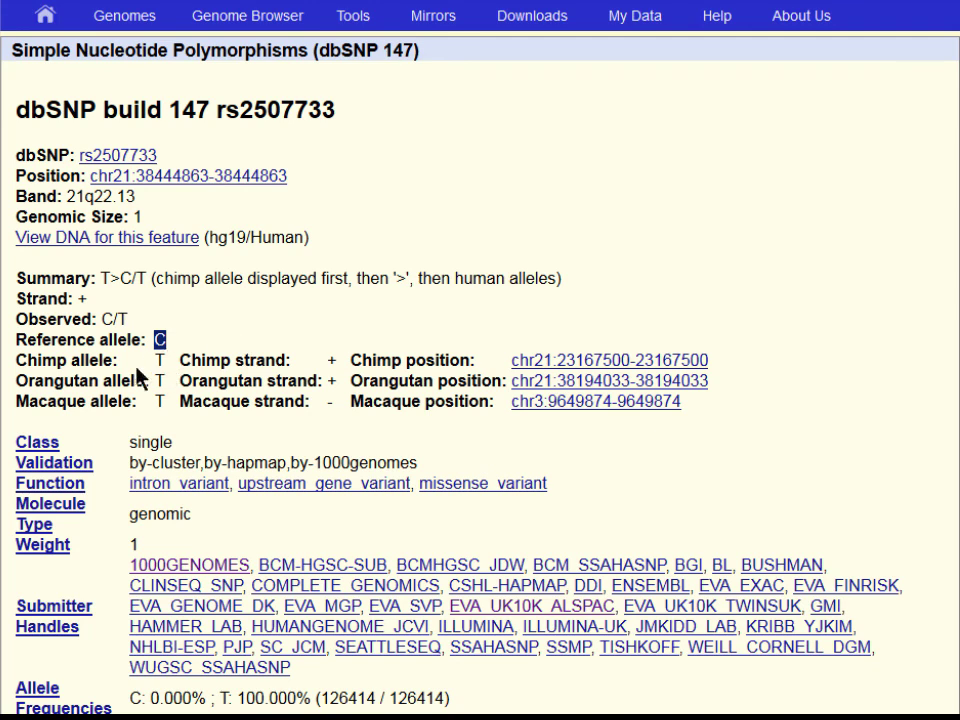
left_click(232, 335)
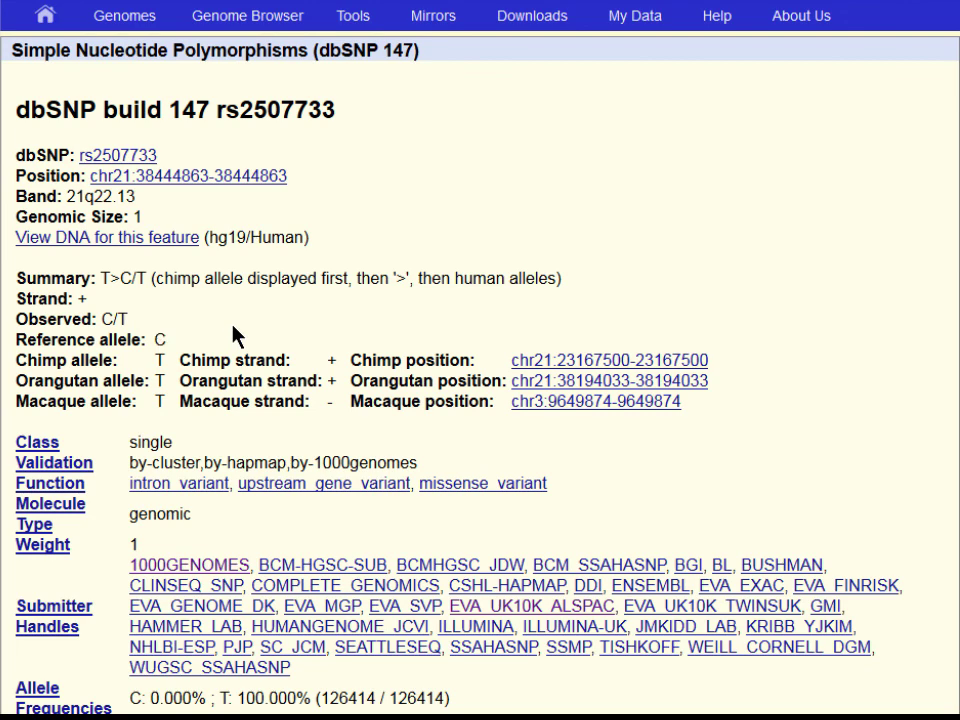
scroll(232, 335, "down", 1)
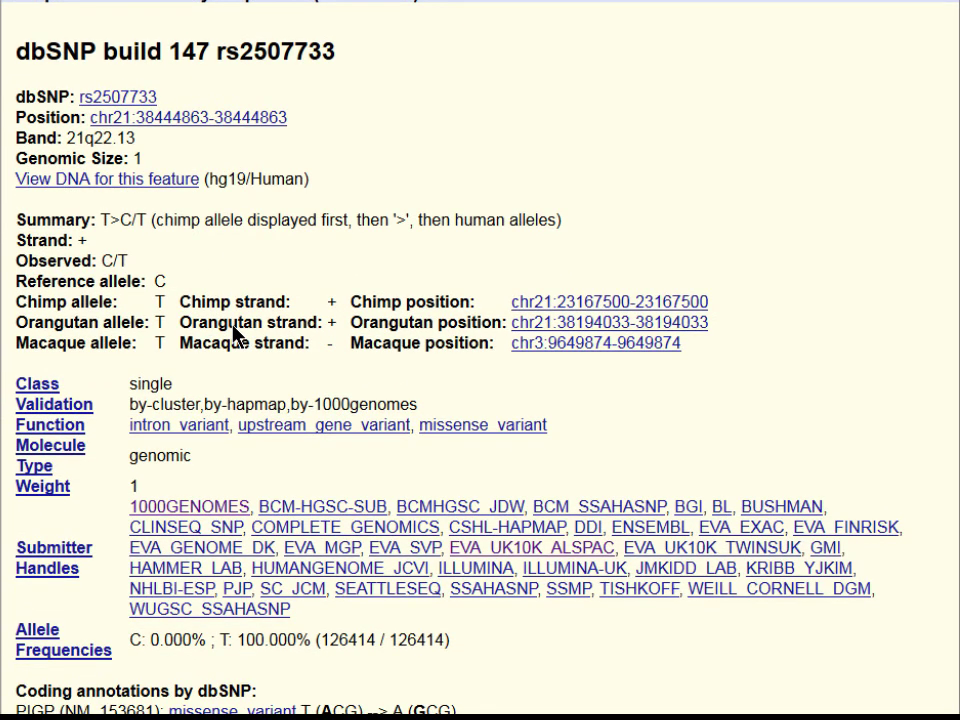
scroll(232, 335, "down", 2)
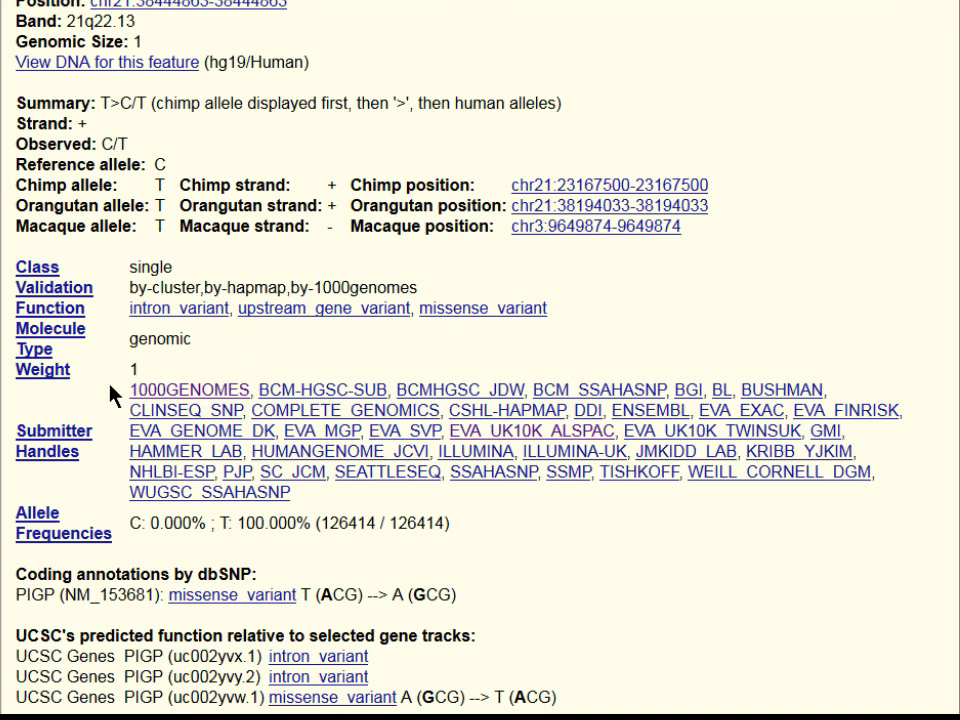
left_click_drag(108, 386, 481, 498)
left_click(688, 347)
scroll(690, 345, "down", 2)
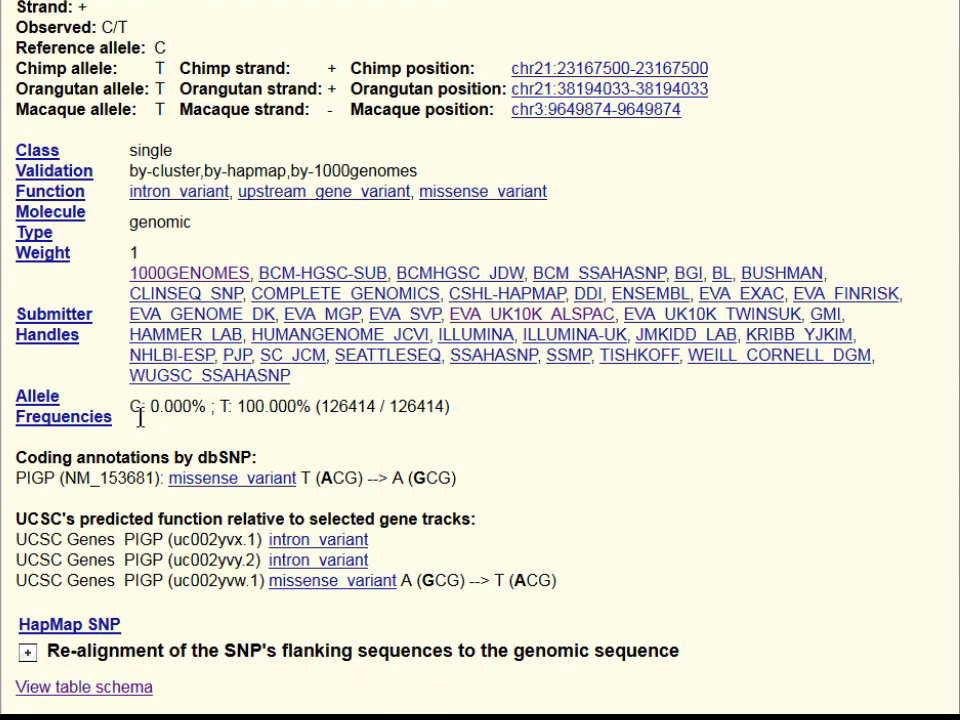
Highlight the C and T allele frequencies of rs2507733 and the T among its observed alleles.
mouse_move(130, 406)
left_mouse_down()
mouse_move(213, 412)
mouse_move(129, 411)
left_mouse_up()
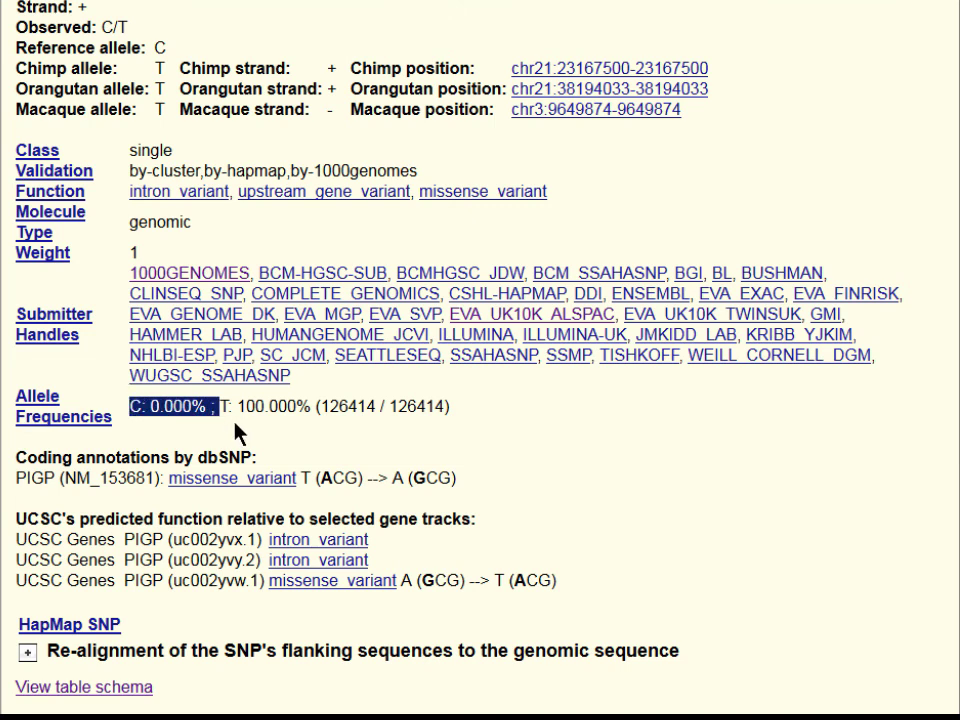
left_click(329, 406)
left_click_drag(329, 406, 345, 406)
left_click(363, 433)
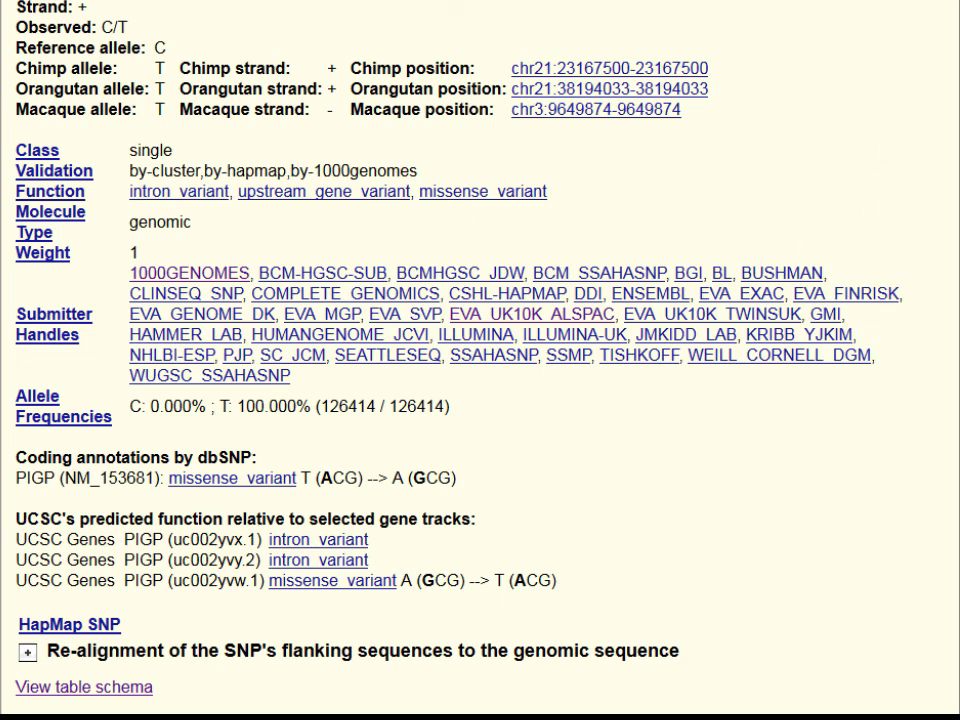
scroll(480, 360, "up", 3)
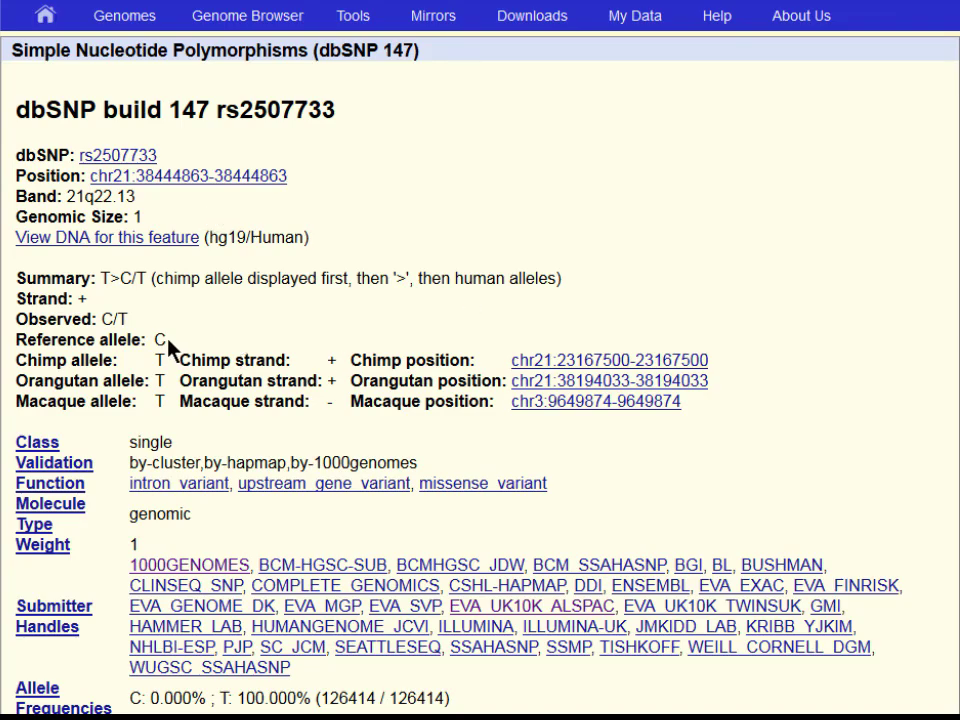
double_click(121, 319)
Zoom the hg19 genome display in to chr21:38,444,850-38,444,875 around rs2507733 and remove the yellow highlight.
mouse_move(295, 20)
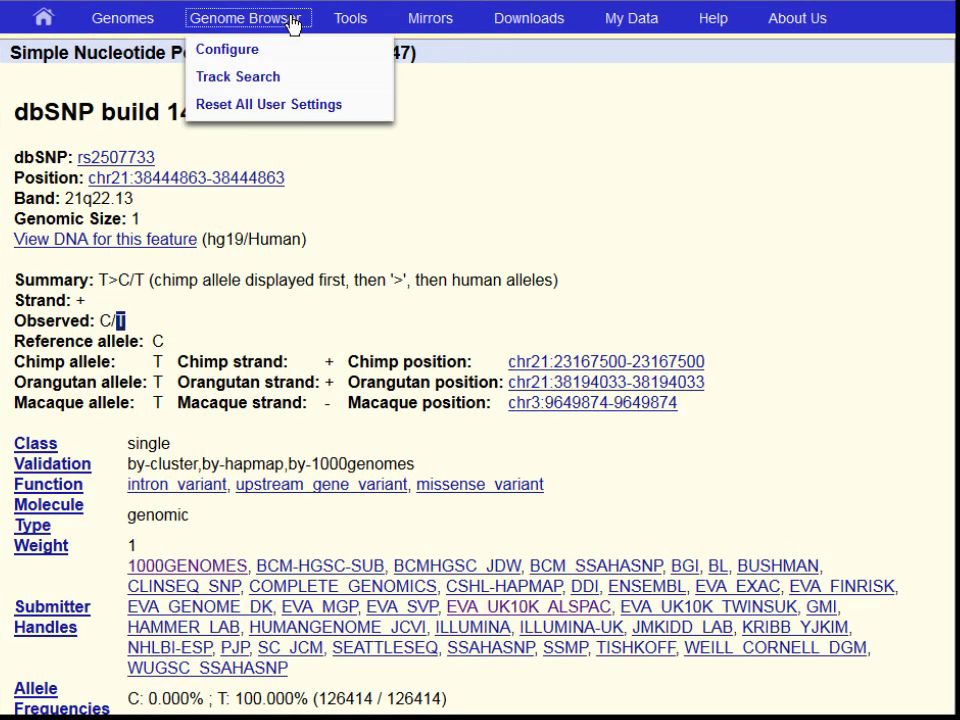
left_click(292, 22)
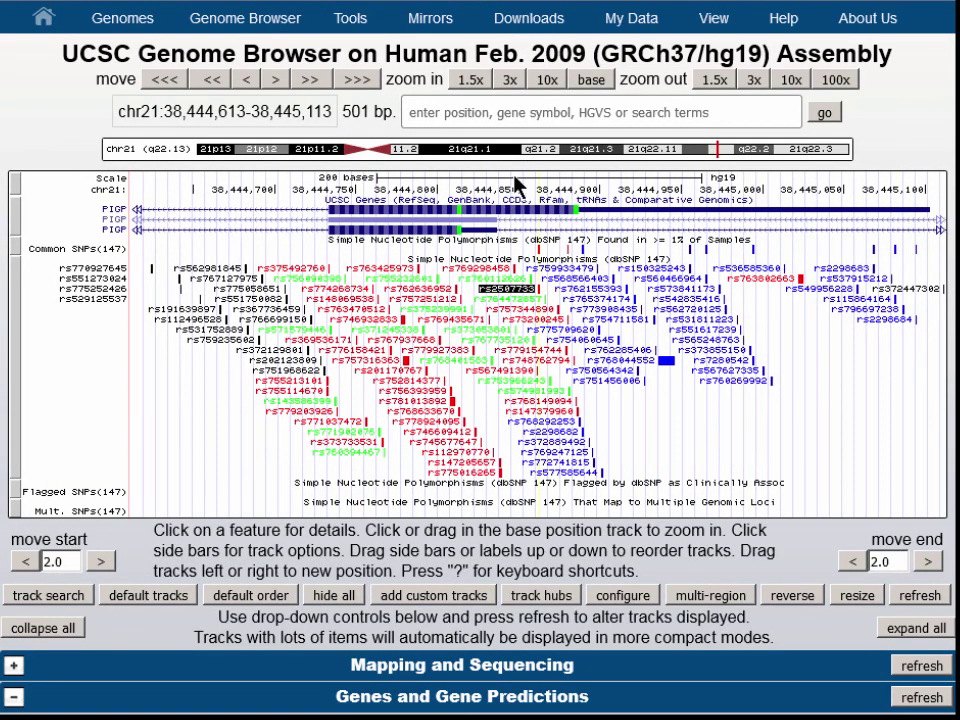
left_click_drag(515, 180, 558, 193)
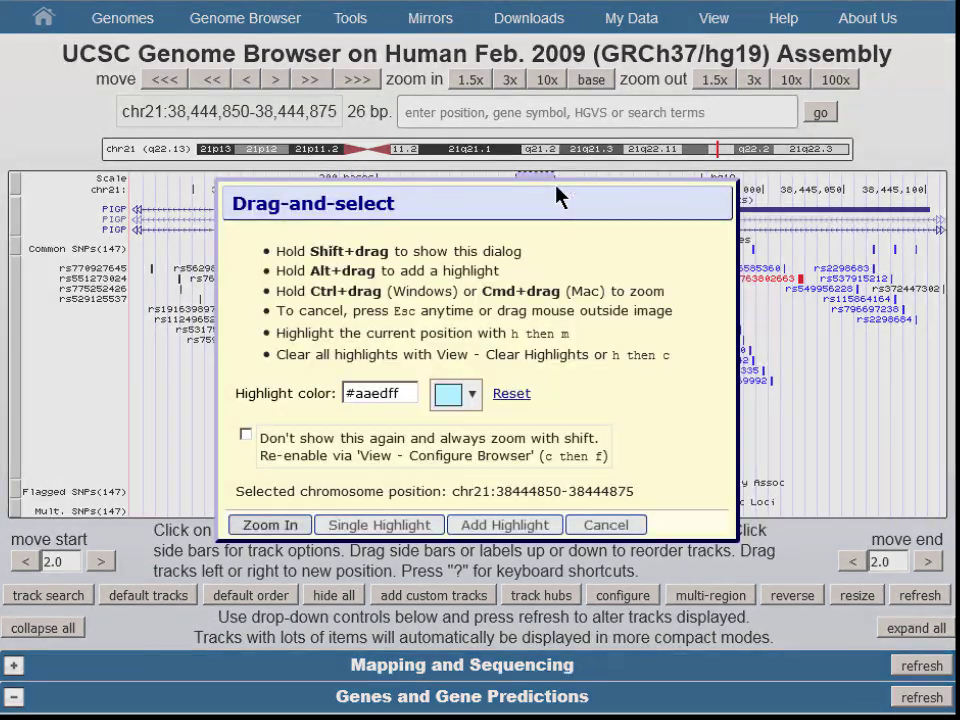
left_click(280, 532)
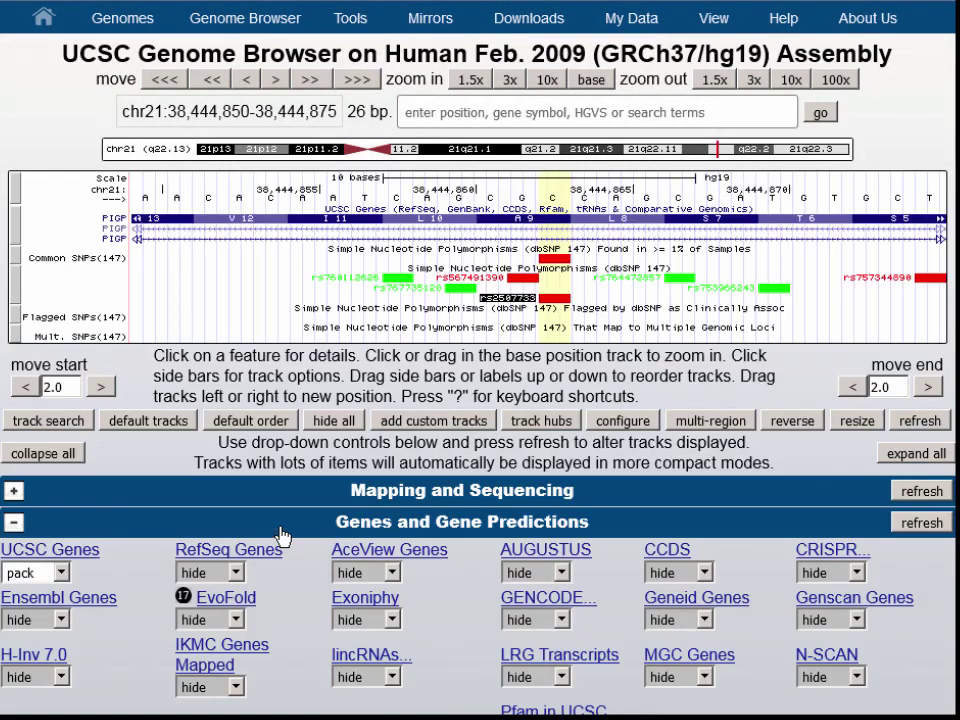
right_click(566, 196)
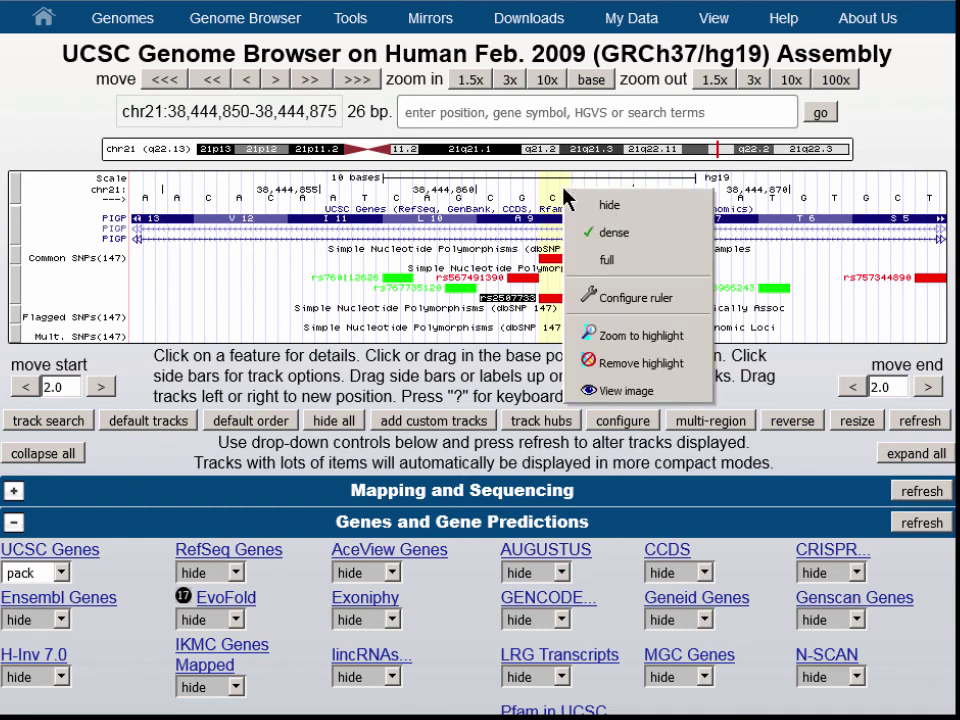
left_click(640, 363)
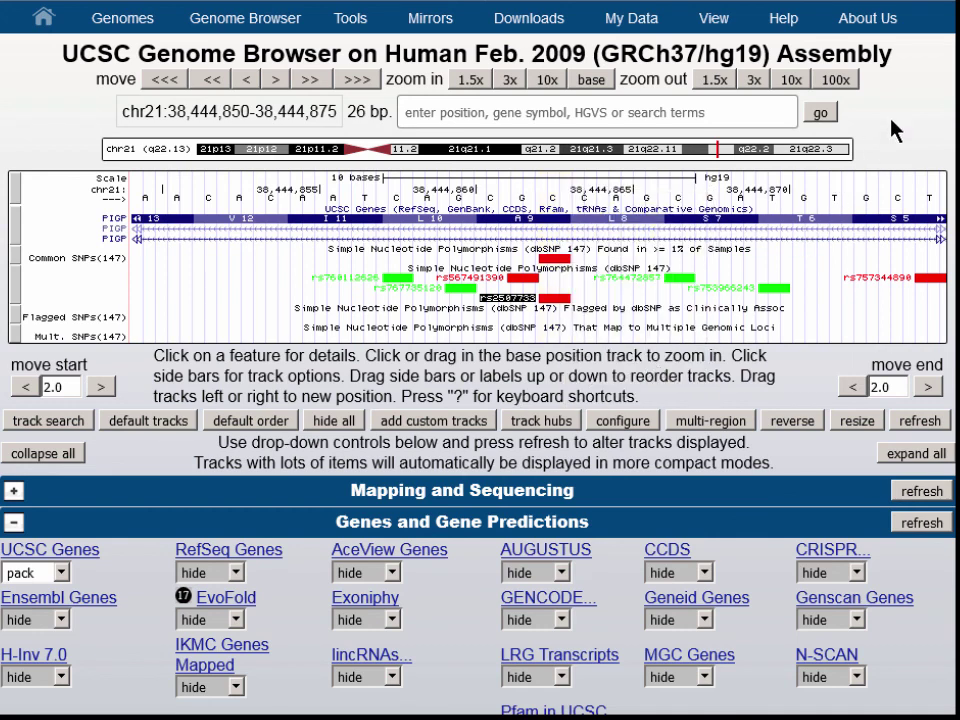
Convert the displayed region to the human Dec. 2013 (GRCh38/hg38) assembly and open the converted position.
mouse_move(718, 22)
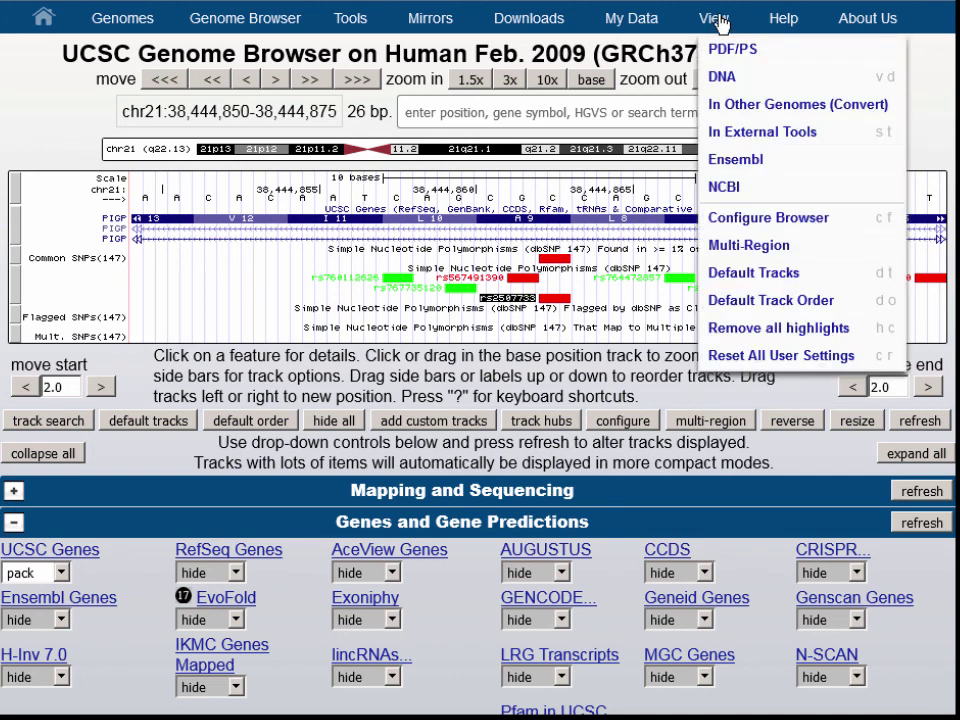
left_click(771, 105)
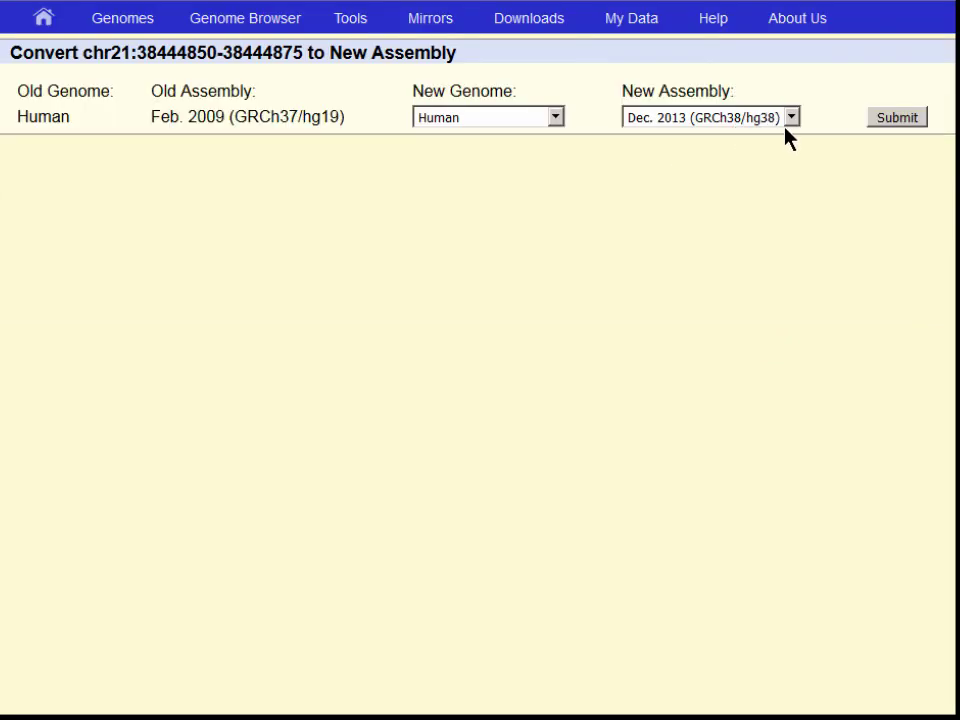
left_click(913, 121)
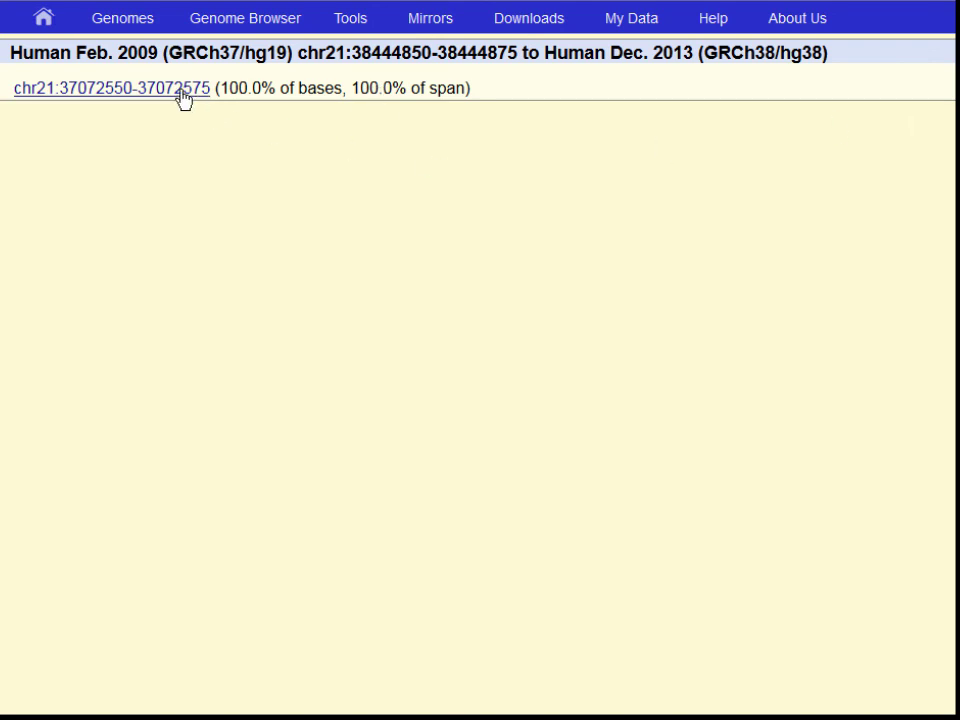
left_click(185, 90)
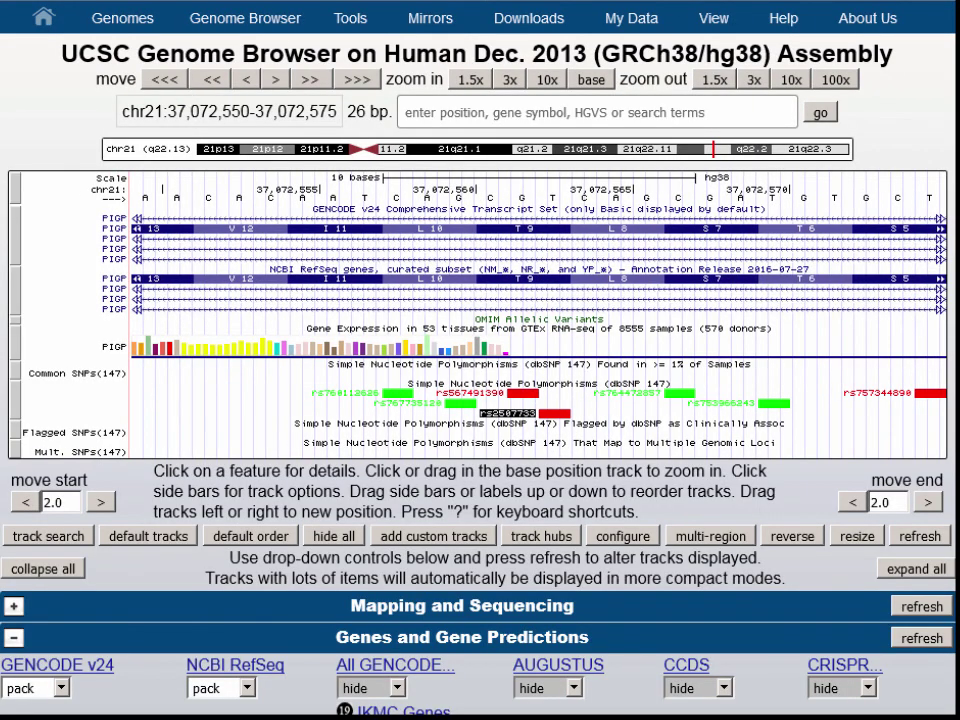
Open the details page of rs2507733 on hg38 and highlight its reference allele.
left_click(562, 422)
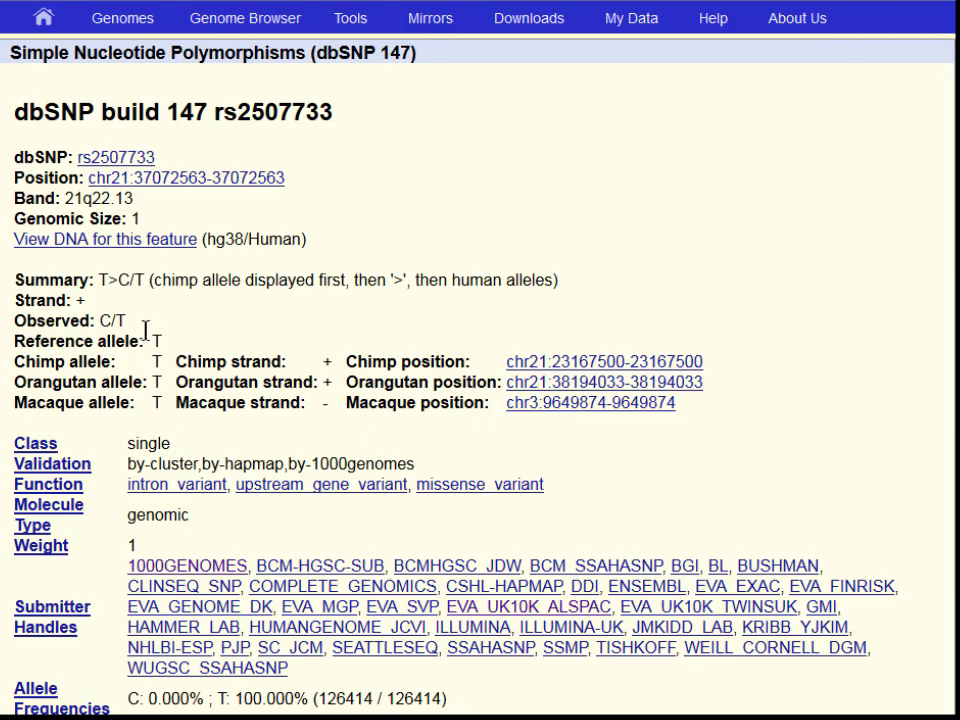
left_click_drag(165, 342, 147, 340)
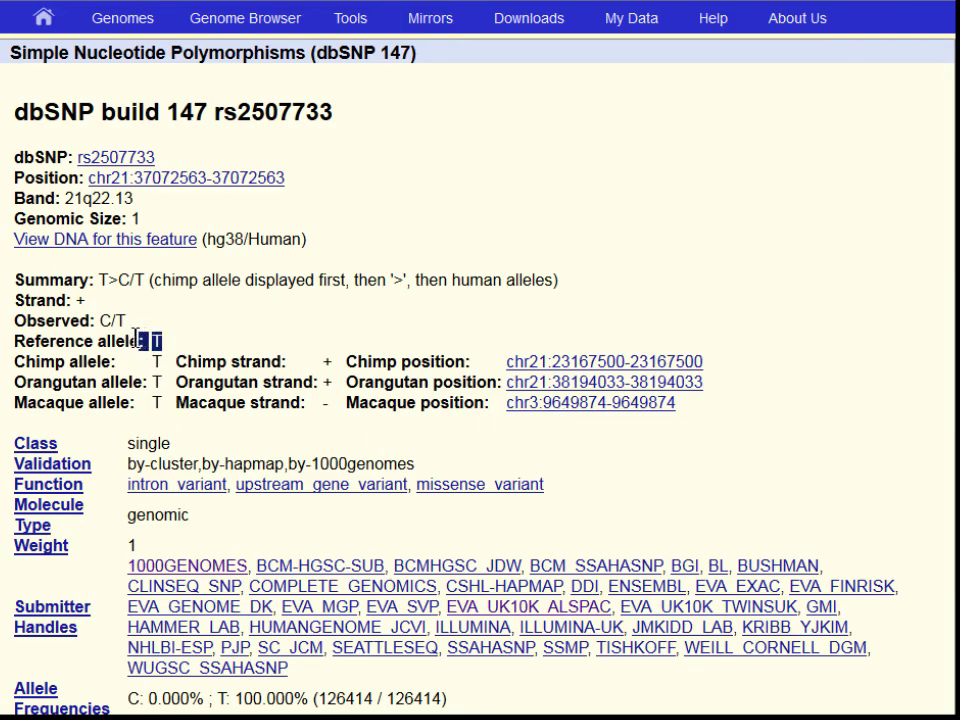
left_click(375, 365)
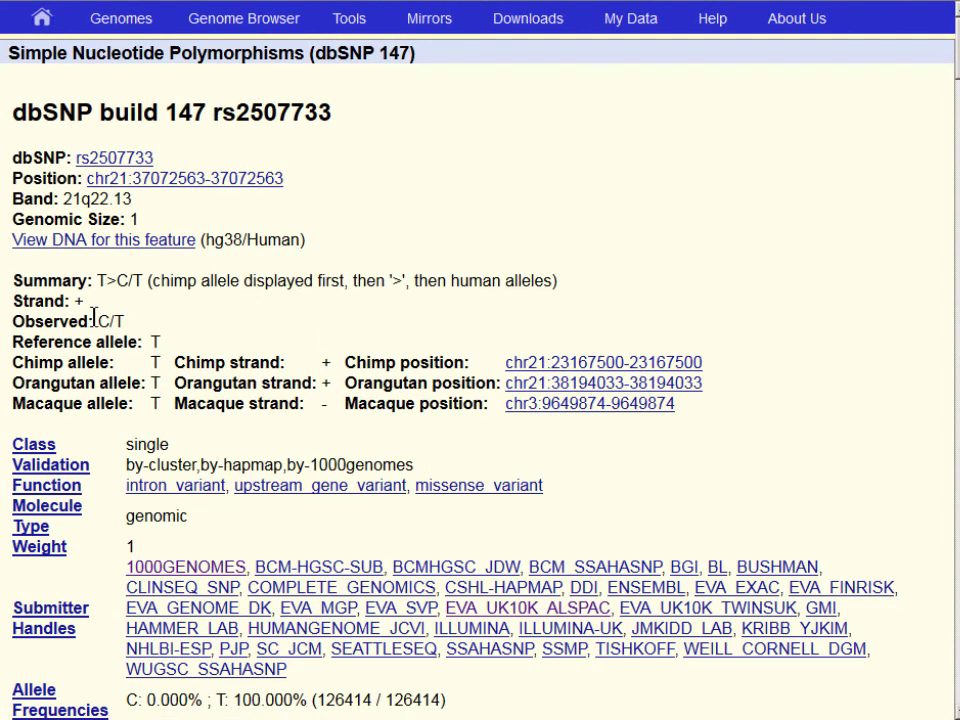
Compare the observed alleles, reference allele and allele frequencies of rs2507733 on hg38 by highlighting each in turn.
left_click_drag(95, 320, 135, 325)
left_click(133, 327)
left_click_drag(165, 341, 137, 341)
left_click(216, 333)
left_click_drag(126, 700, 346, 701)
left_click(334, 702)
left_click(770, 143)
left_click_drag(138, 342, 184, 339)
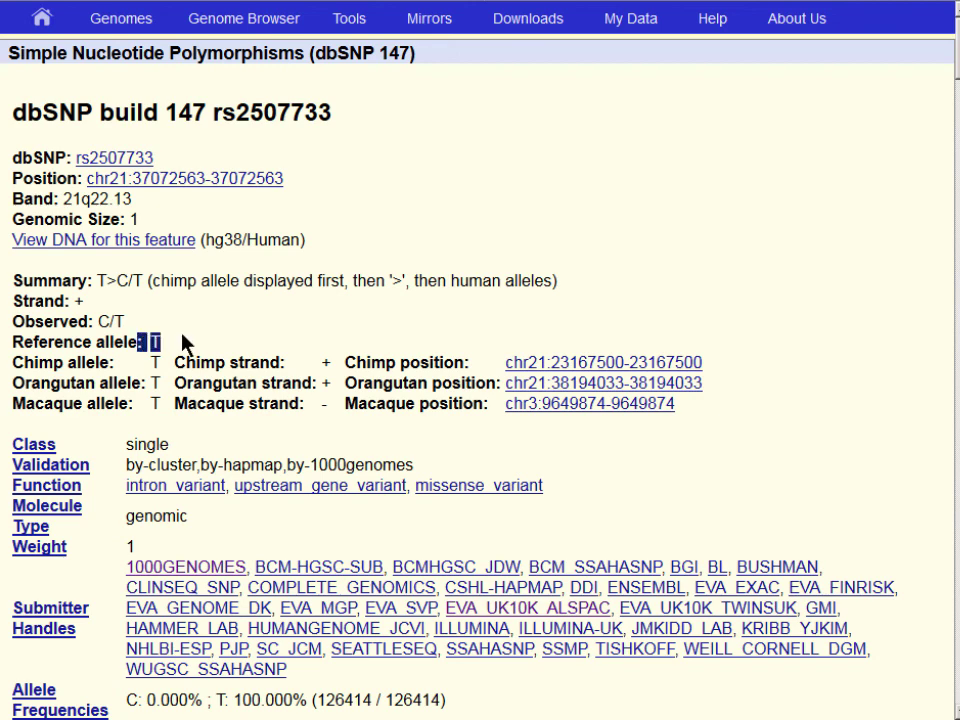
left_click(467, 167)
Return to the hg38 genome display and show the Hg19 Diff track from Mapping and Sequencing in pack mode.
mouse_move(272, 26)
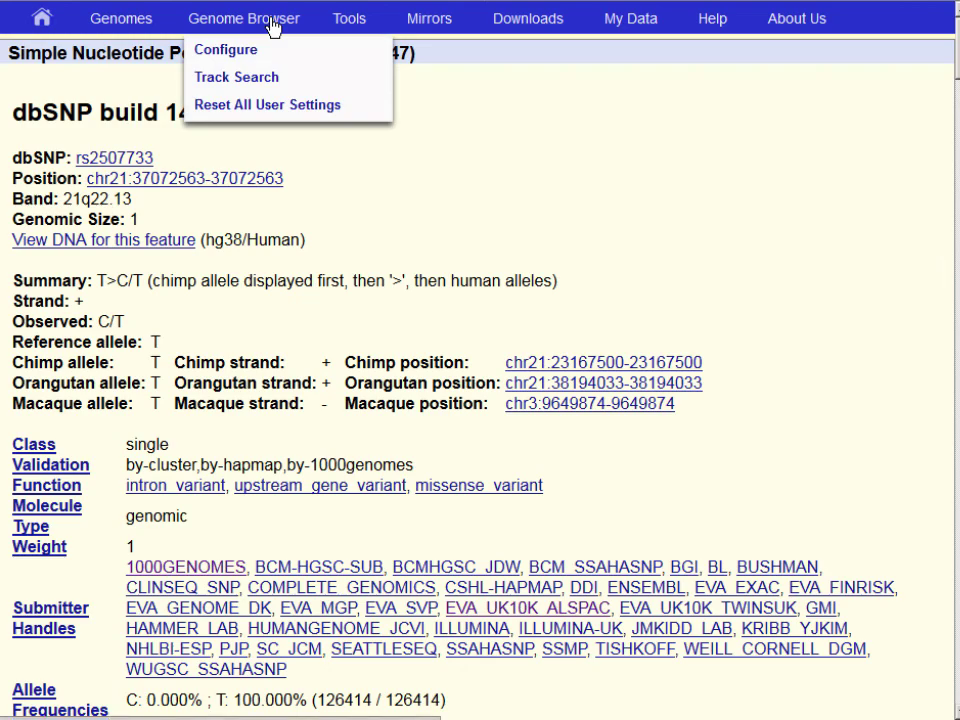
left_click(272, 26)
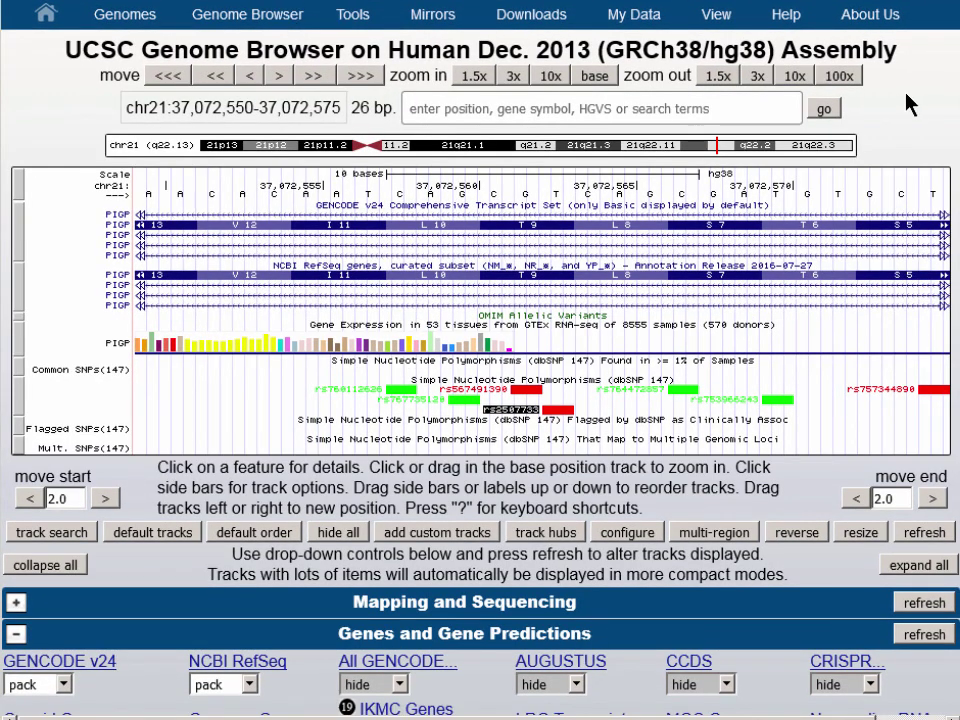
left_click(16, 603)
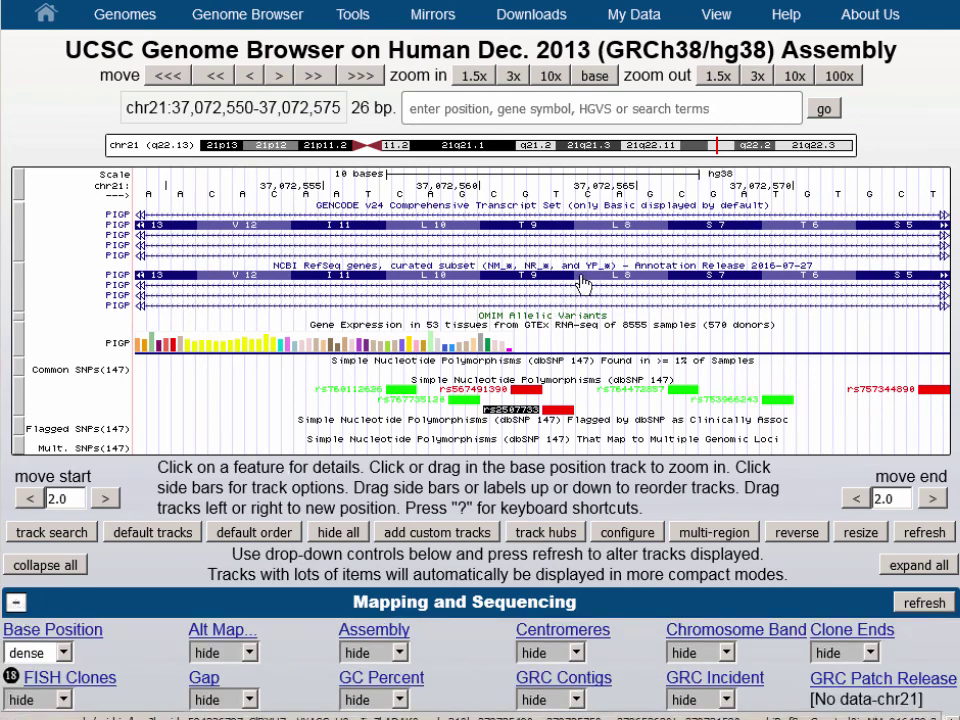
scroll(480, 400, "down", 3)
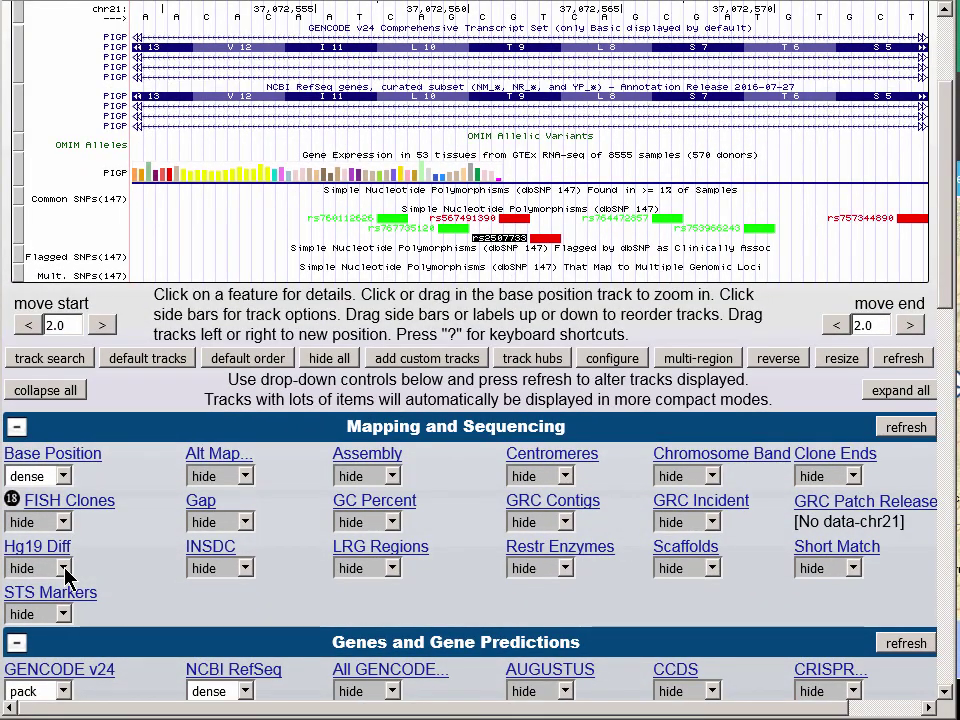
left_click(63, 537)
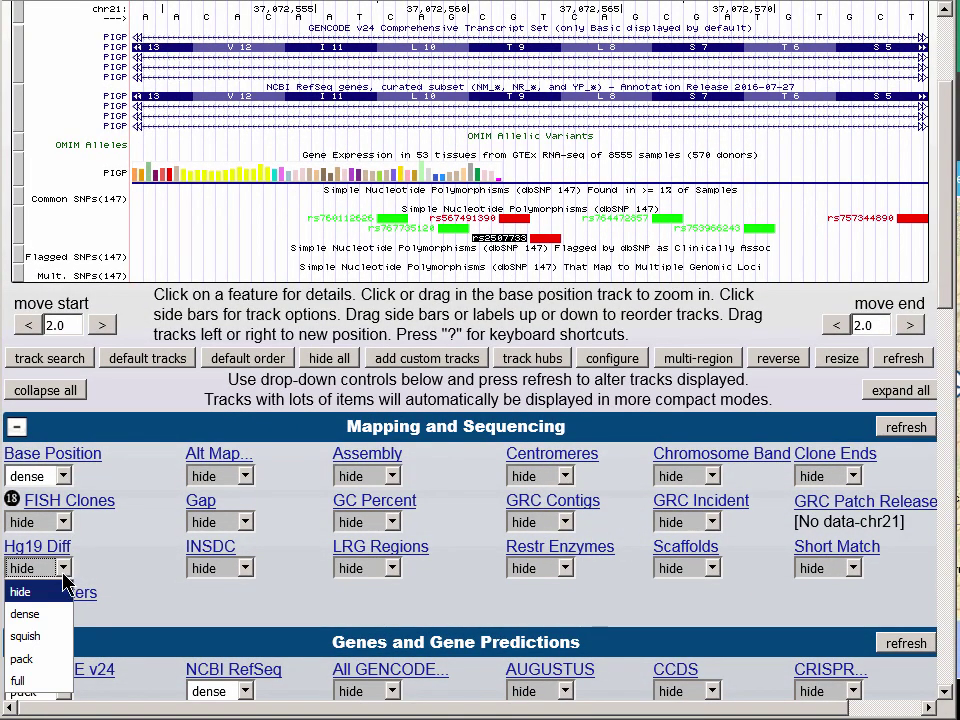
left_click(40, 659)
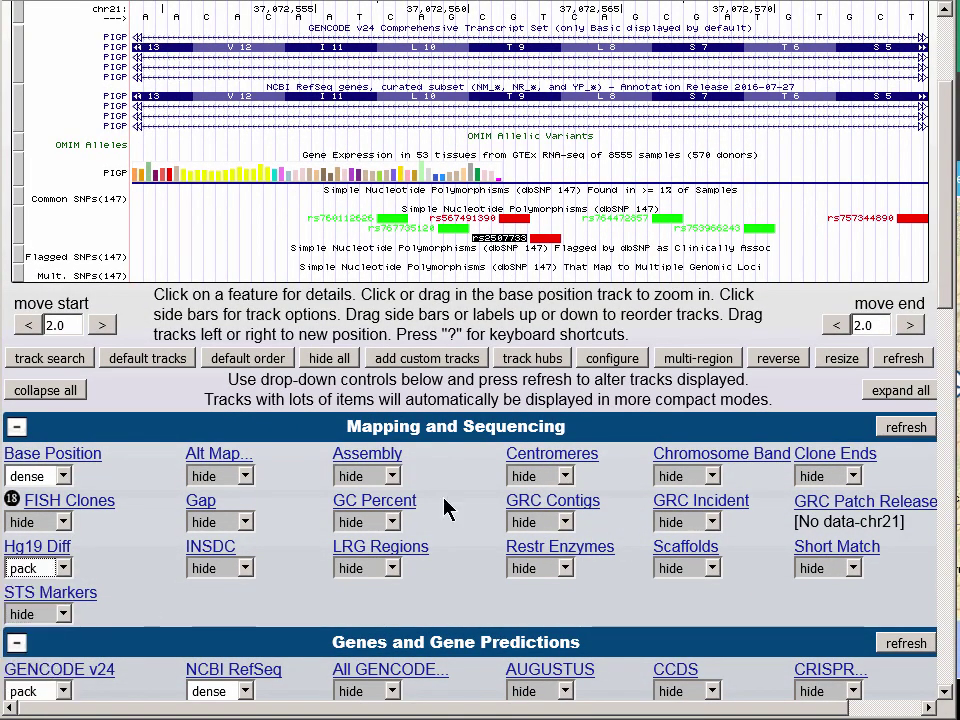
left_click(919, 428)
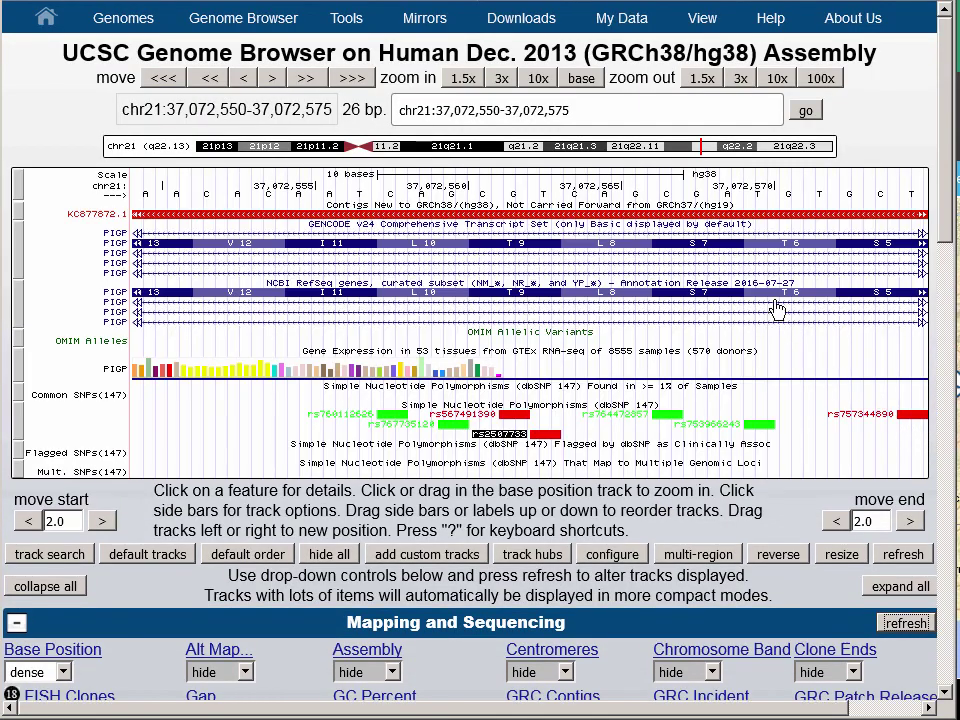
Open the details of contig KC877872.1 in the Hg19 Diff track and highlight the meaning of score 0.
left_click(733, 216)
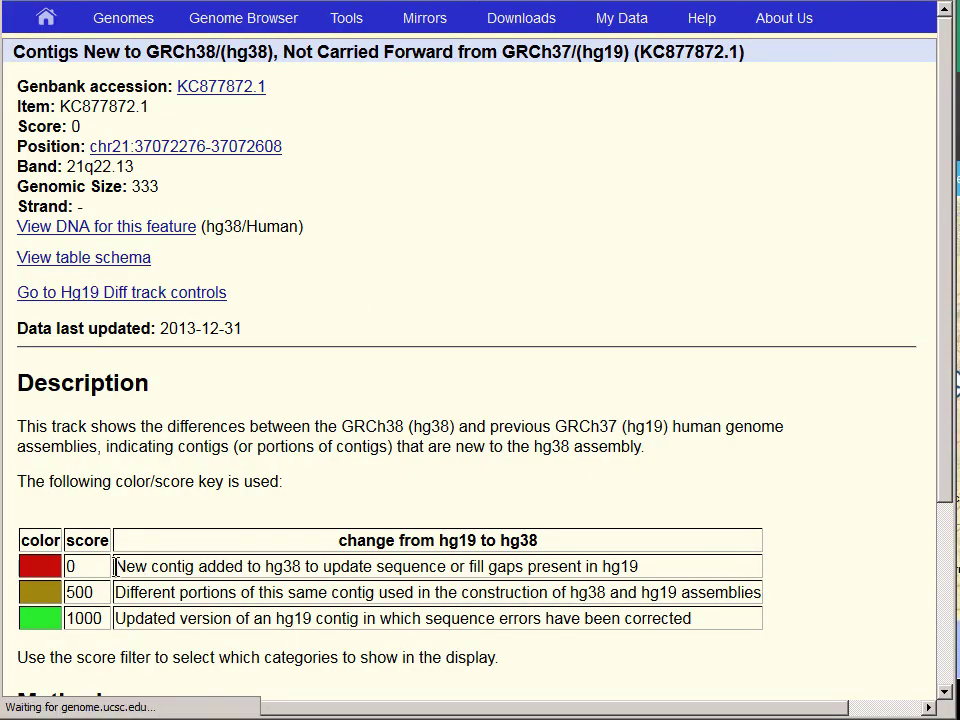
left_click_drag(115, 566, 677, 580)
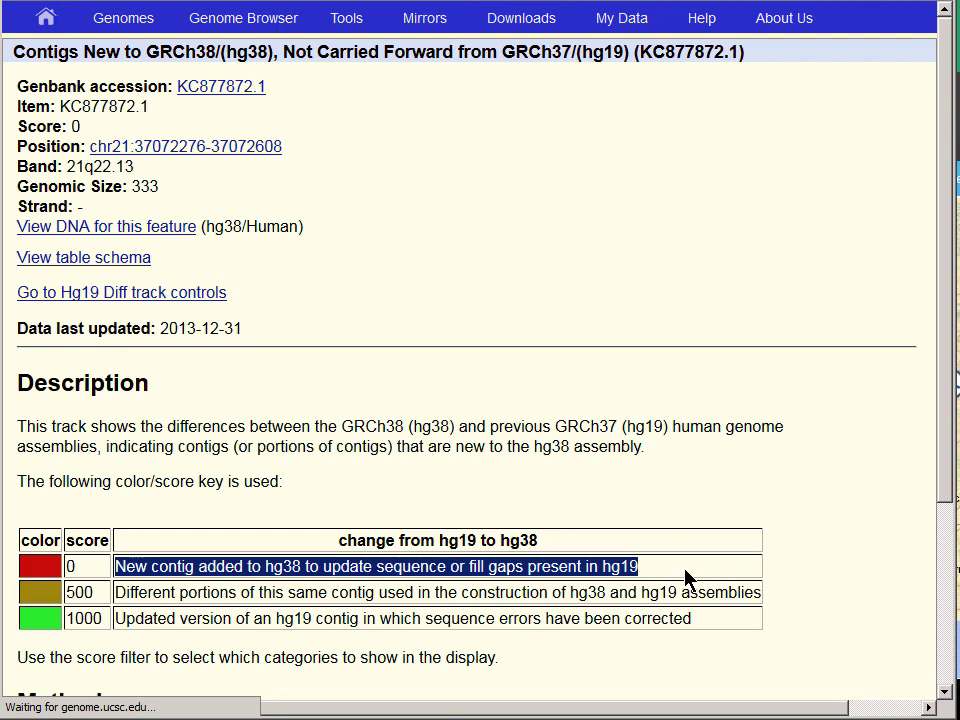
left_click(690, 578)
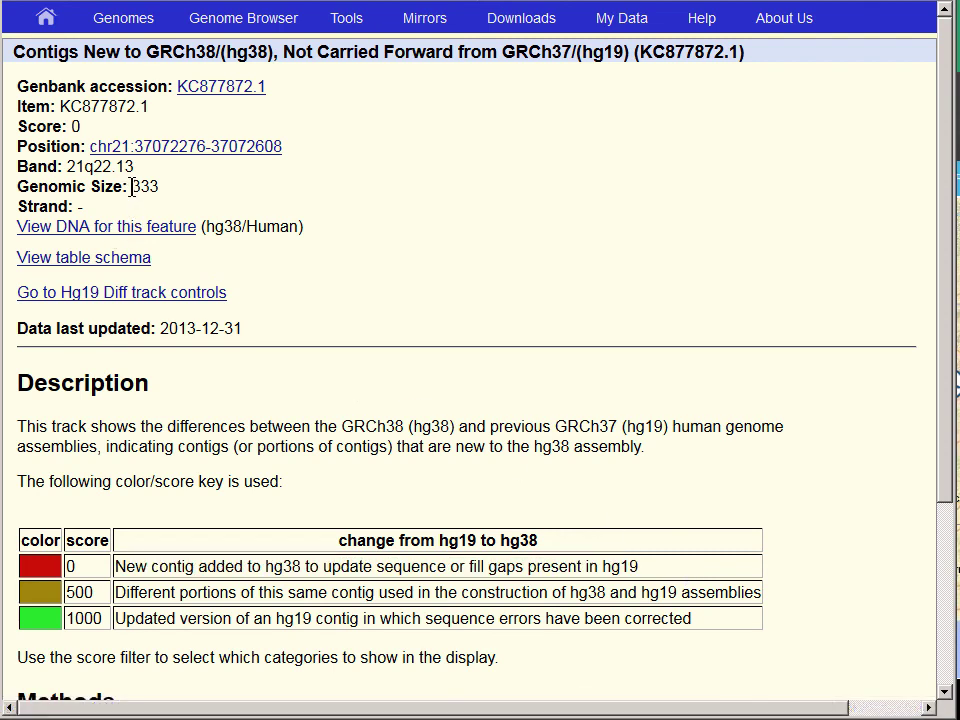
Highlight the genomic size of contig KC877872.1 and open its GenBank record at NCBI.
left_click_drag(131, 188, 197, 193)
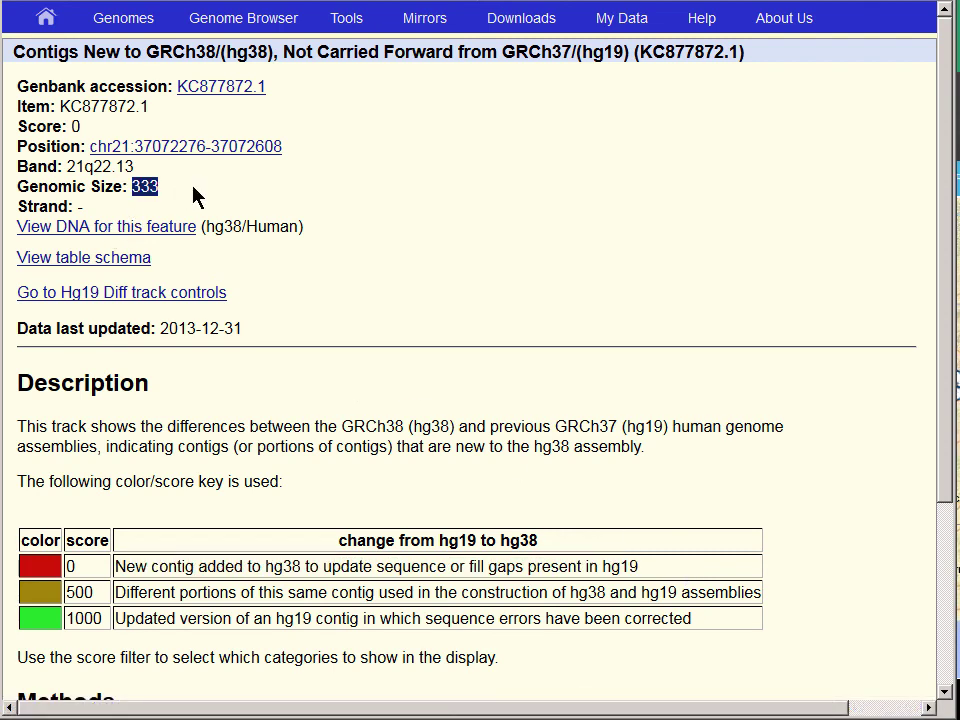
key("alt+Tab")
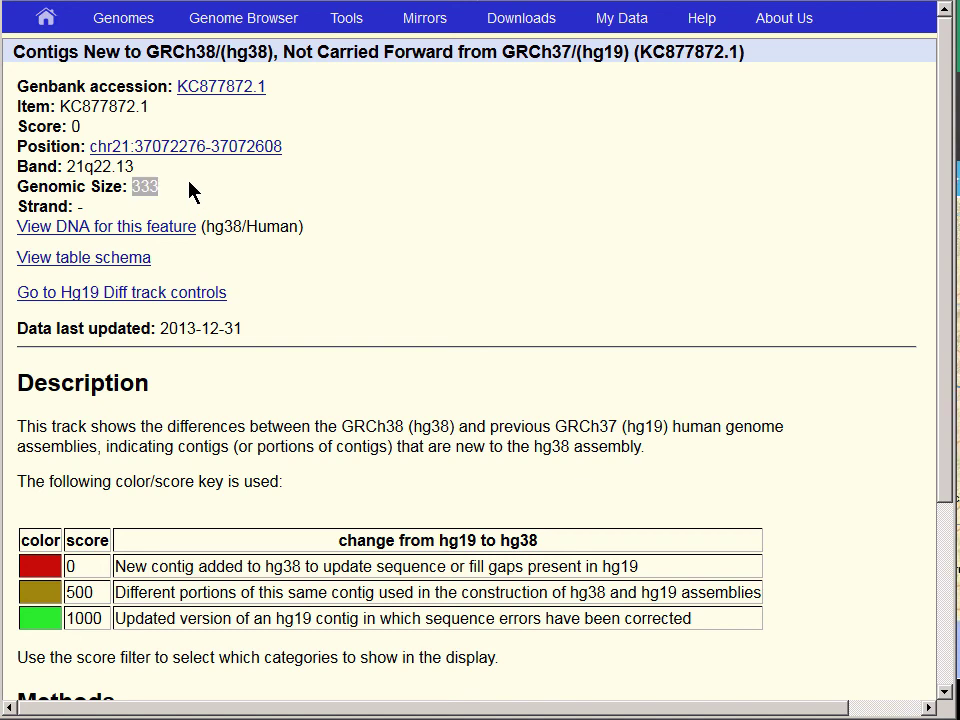
left_click(208, 89)
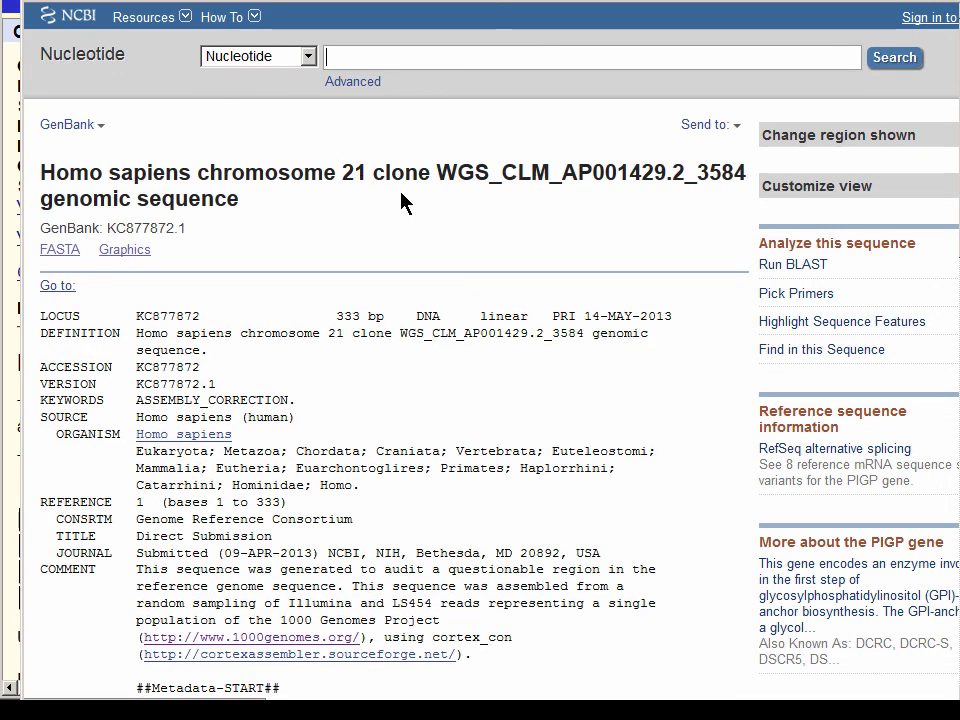
Highlight the DEFINITION text and the KEYWORDS line of the KC877872.1 GenBank record.
left_click(400, 202)
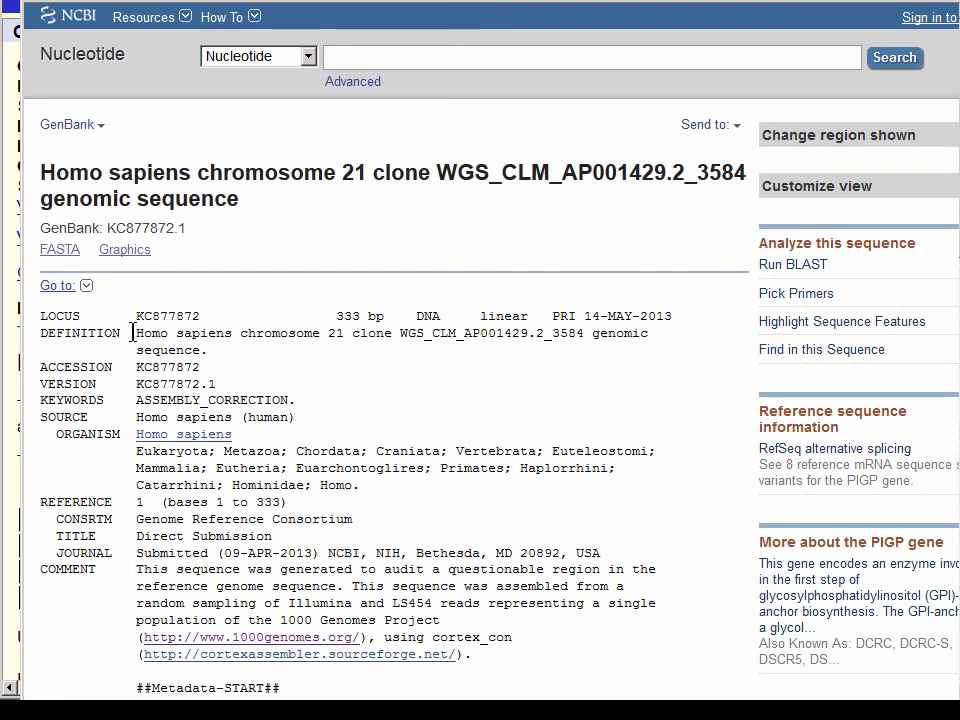
left_click_drag(136, 334, 587, 357)
left_click(587, 357)
left_click_drag(122, 399, 40, 400)
left_click_drag(355, 398, 423, 398)
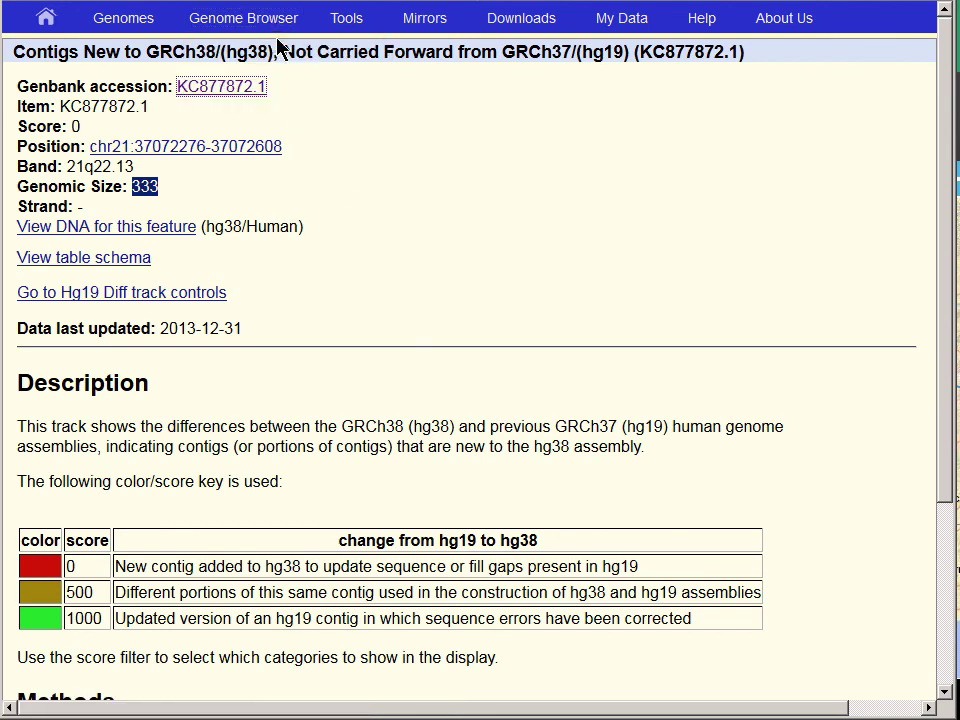
Return to the hg38 genome display, open rs73200245 from the Common SNPs(147) track, and highlight its A and G allele frequencies.
left_click(272, 20)
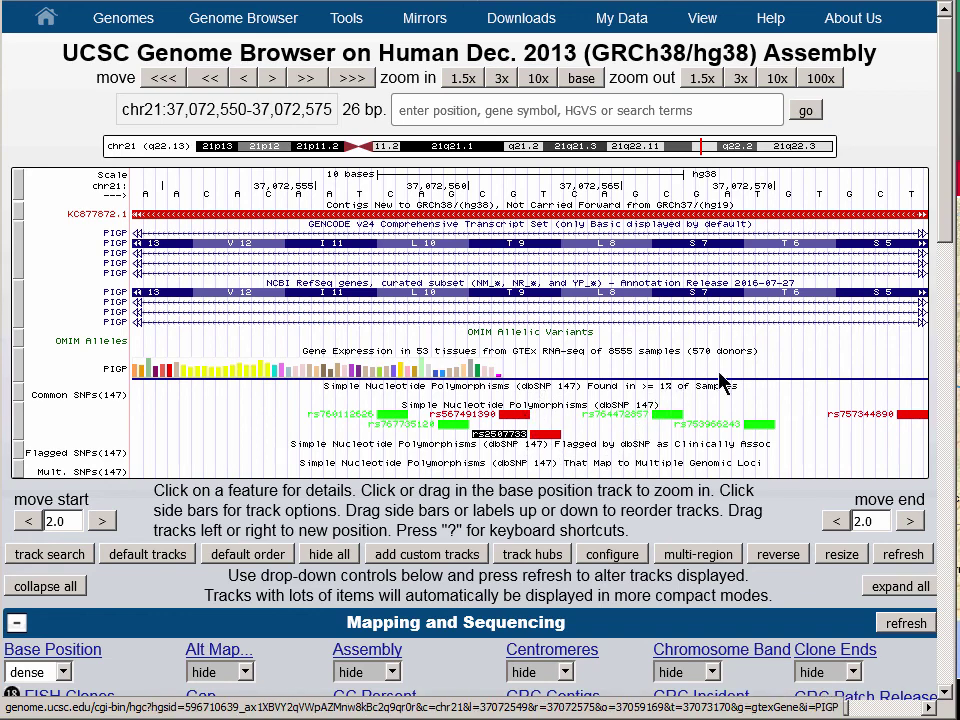
left_click_drag(815, 351, 489, 338)
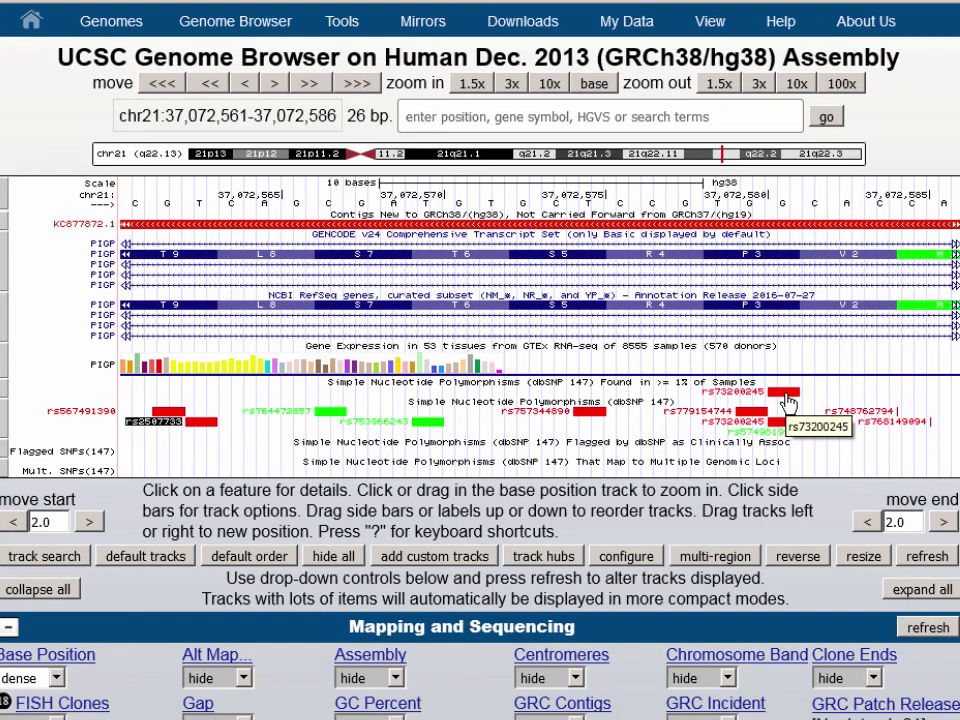
left_click(787, 400)
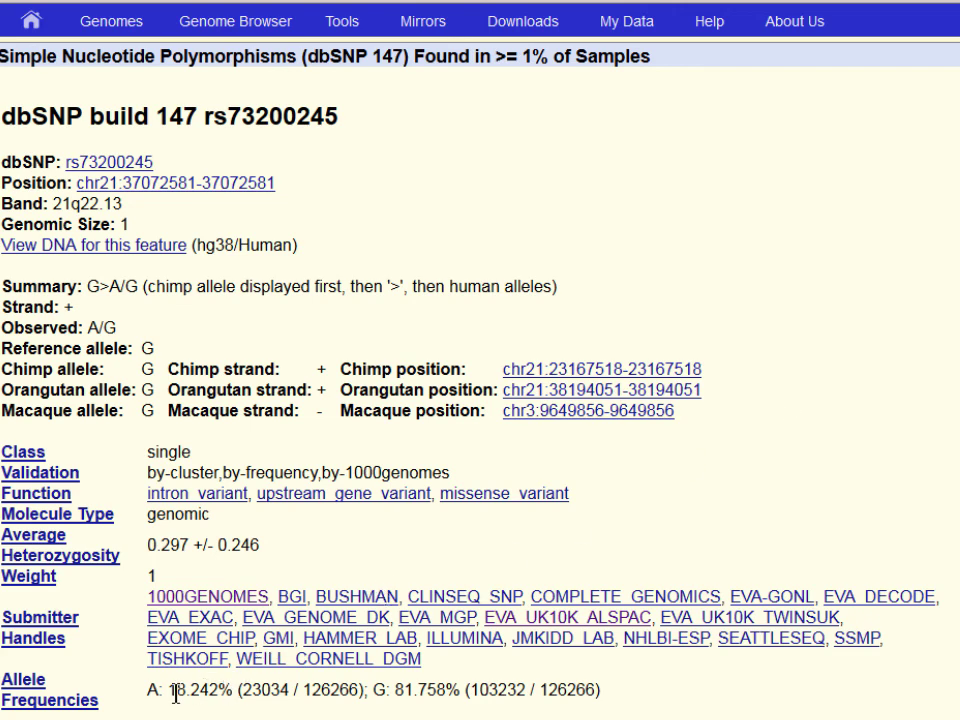
left_click_drag(270, 688, 168, 689)
left_click_drag(396, 689, 461, 689)
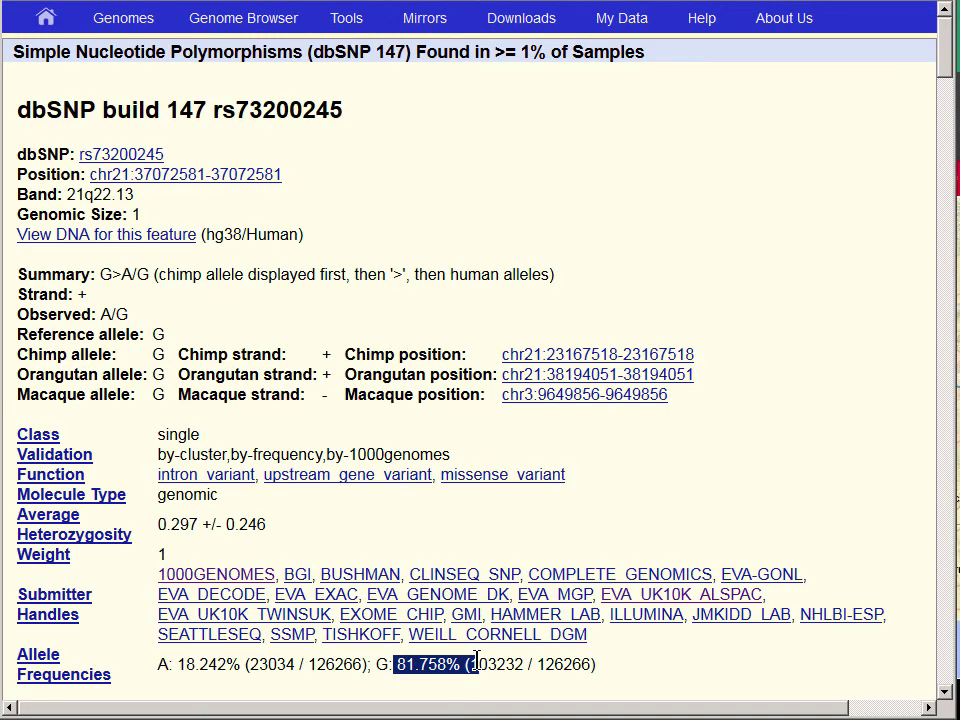
Highlight UCSC's predicted functions for rs73200245 across the GENCODE v24 PIGP transcripts, and the codon change of the missense variant.
left_click_drag(953, 60, 953, 122)
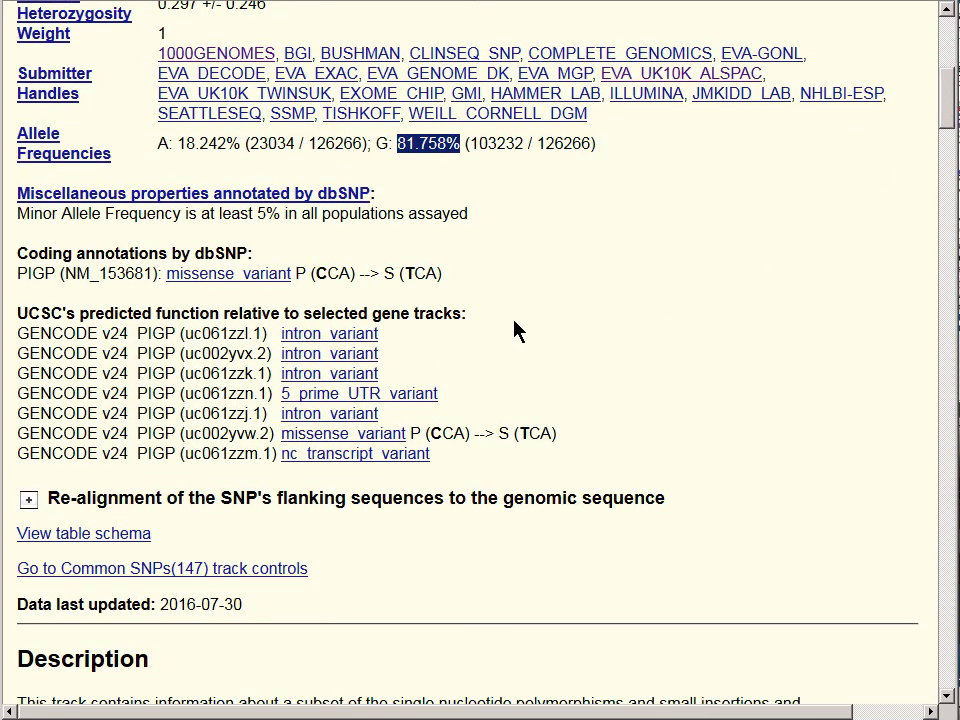
left_click_drag(649, 328, 647, 461)
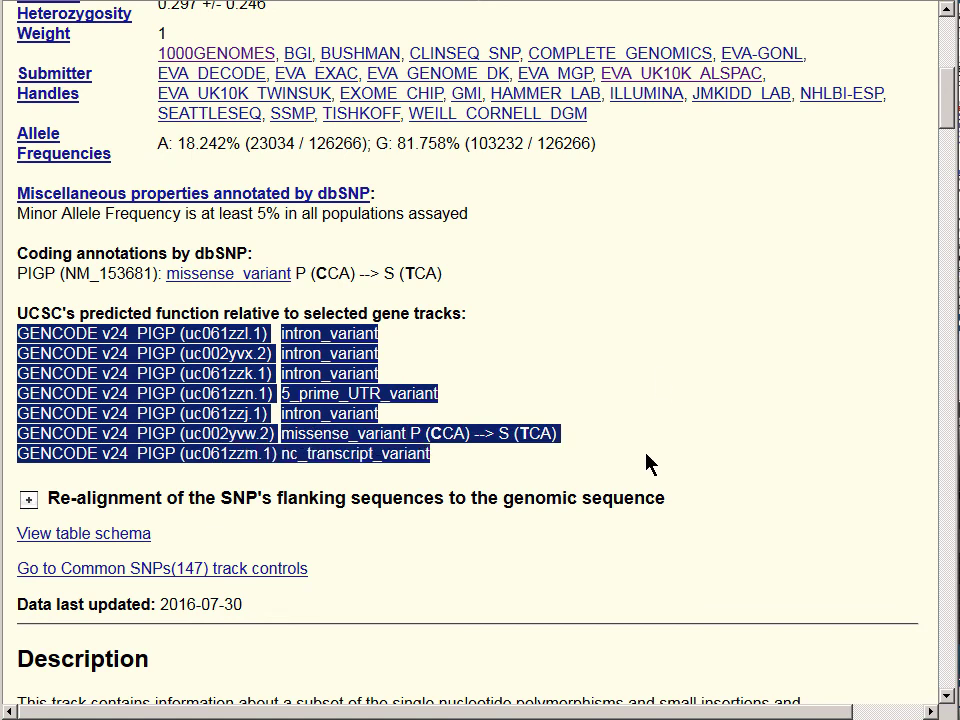
left_click(660, 388)
left_click_drag(410, 433, 566, 446)
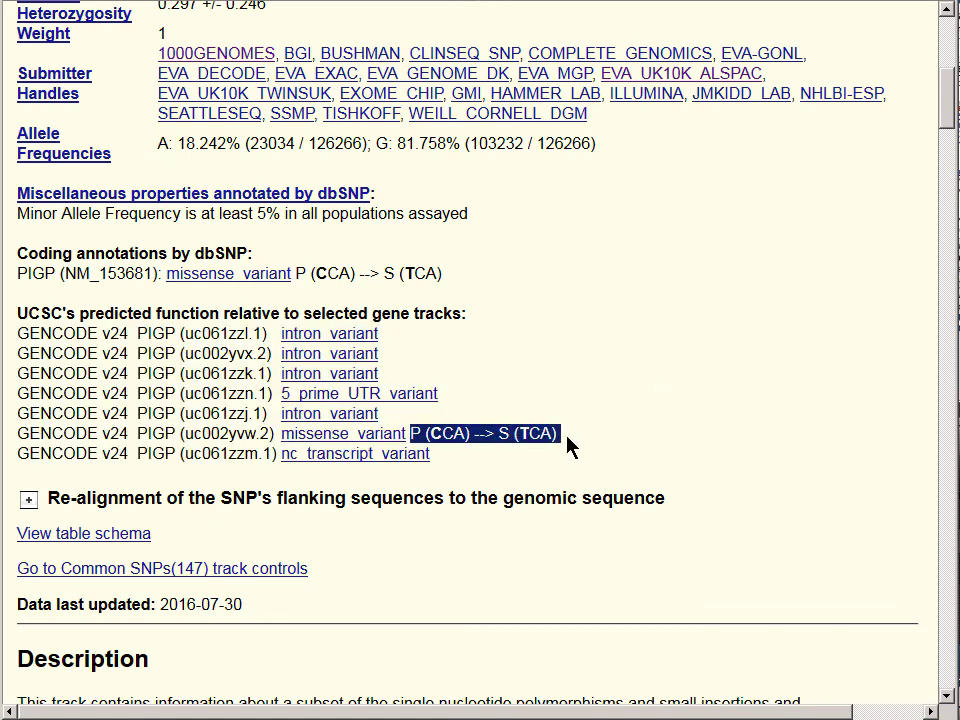
left_click(510, 441)
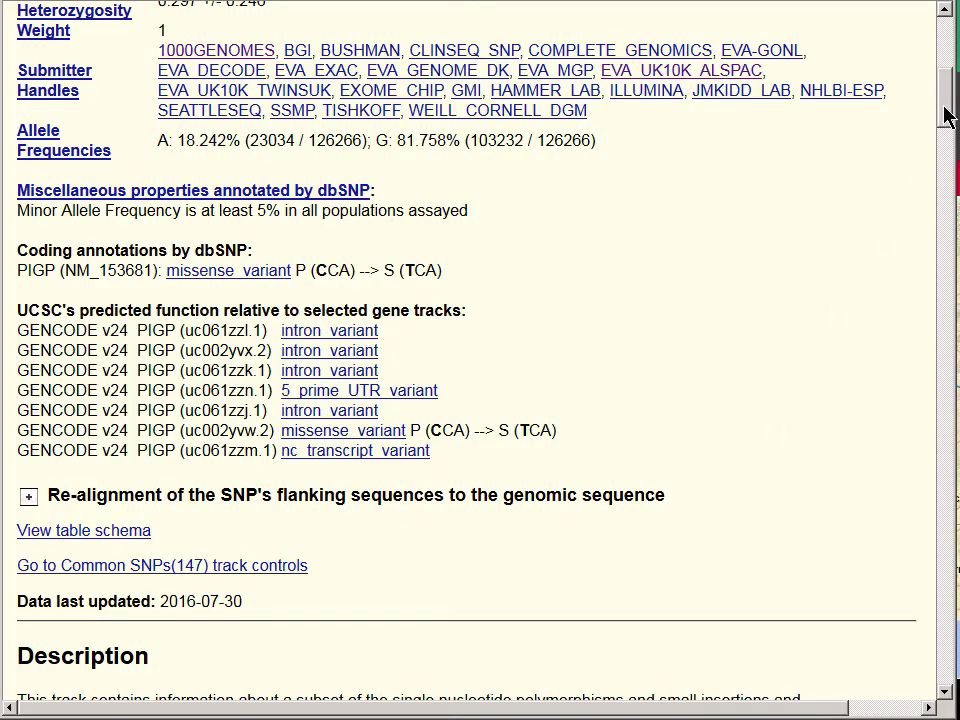
Jump to rs73200245's position, widen the display to a 1,000 bp region, and hide the GTEx gene expression track.
left_click_drag(946, 113, 943, 43)
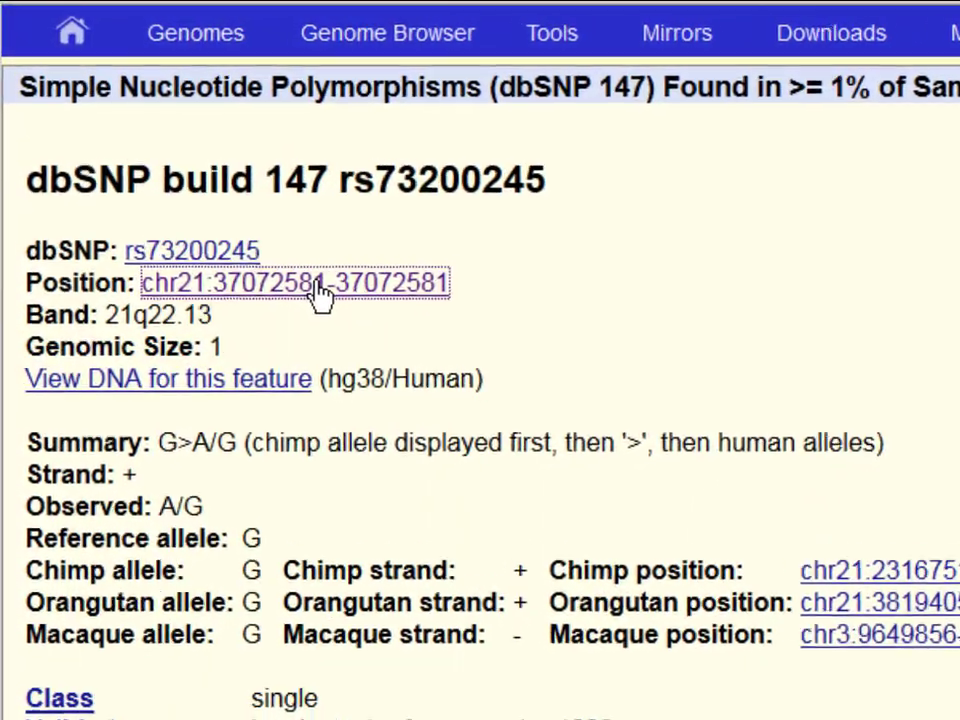
left_click(262, 236)
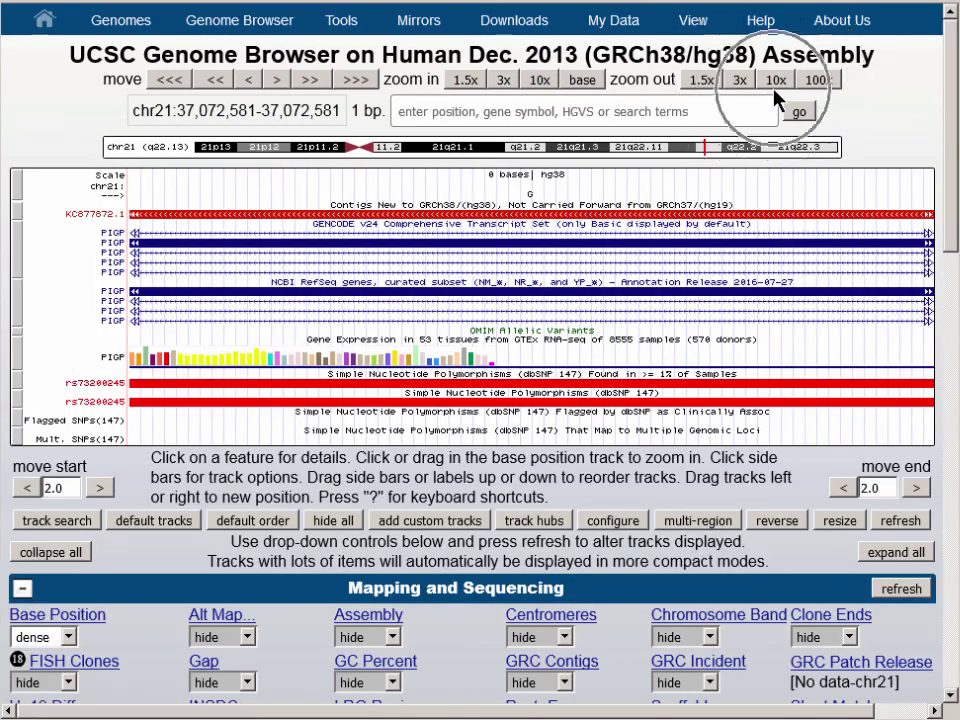
left_click(776, 80)
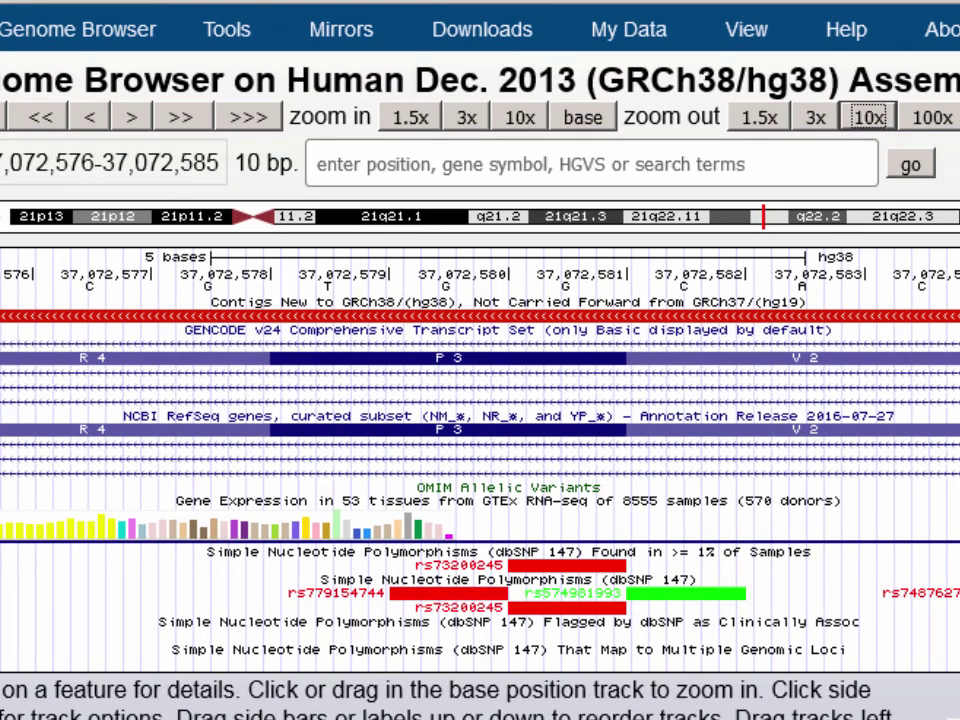
left_click_drag(930, 529, 33, 529)
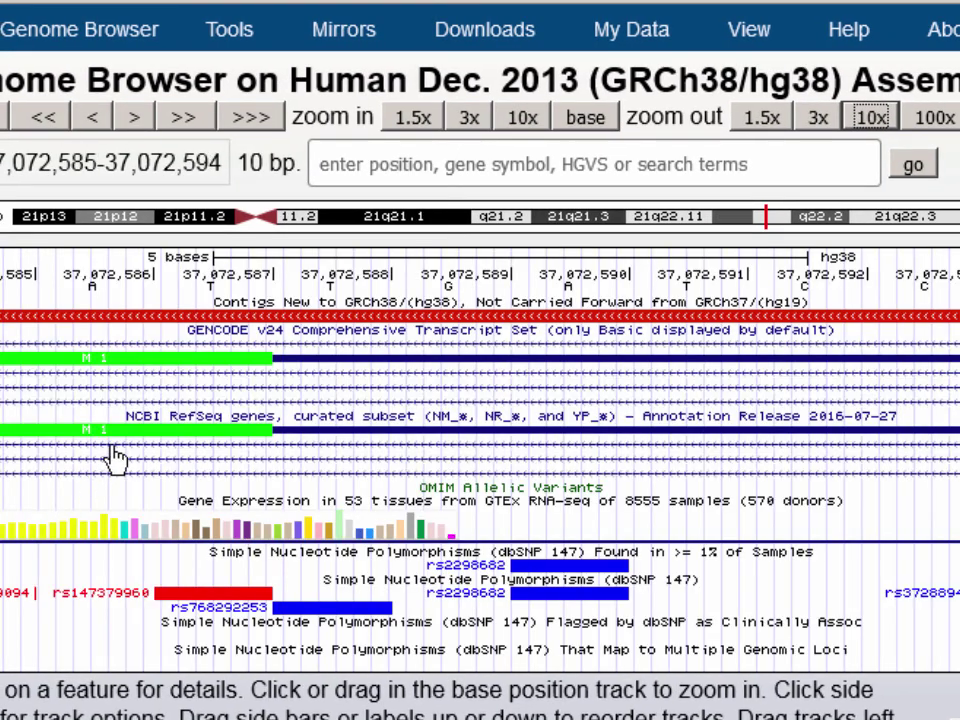
left_click(944, 117)
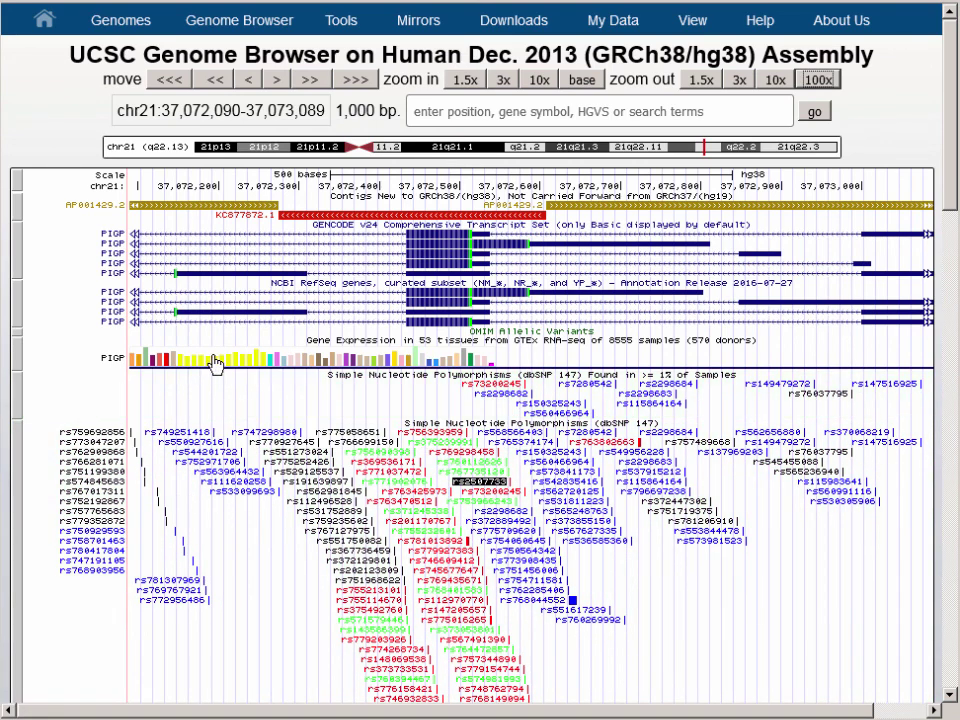
right_click(238, 365)
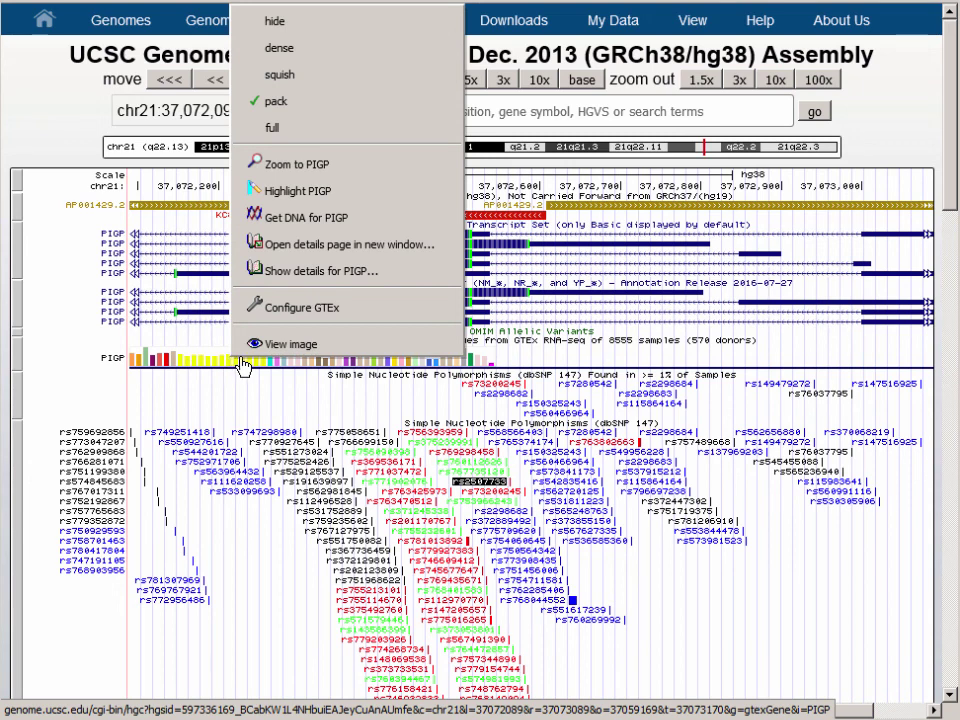
left_click(380, 28)
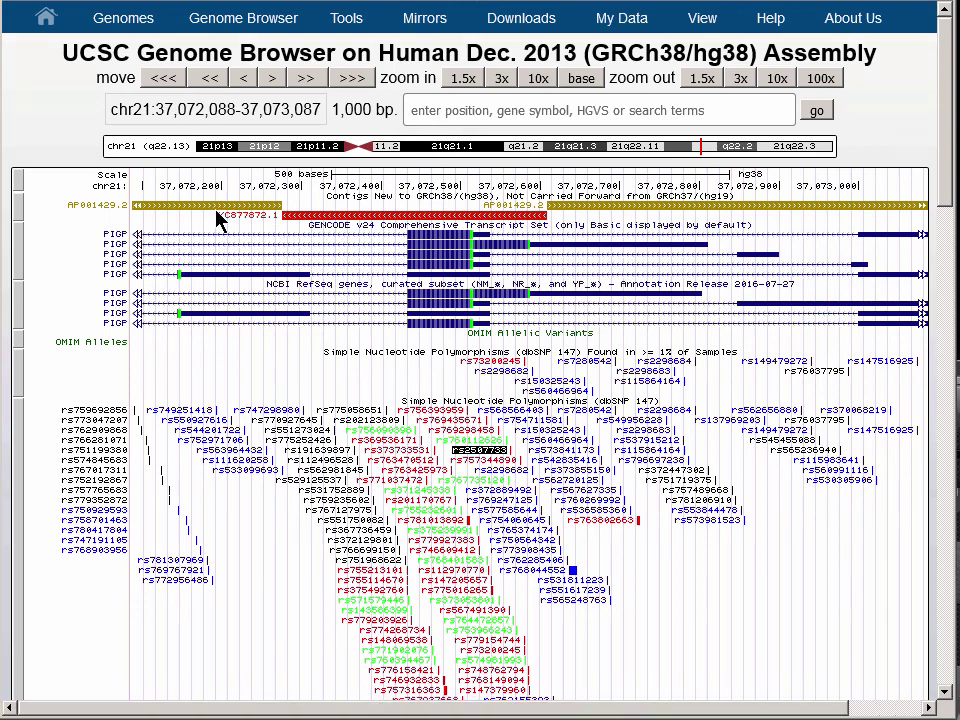
mouse_move(112, 22)
mouse_move(700, 16)
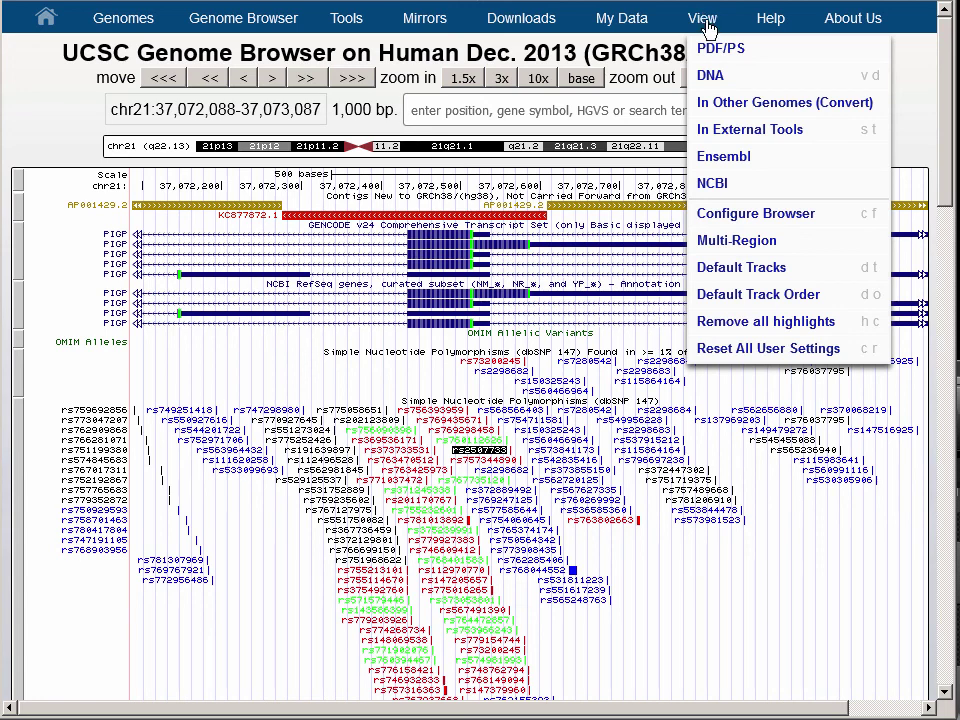
left_click(750, 105)
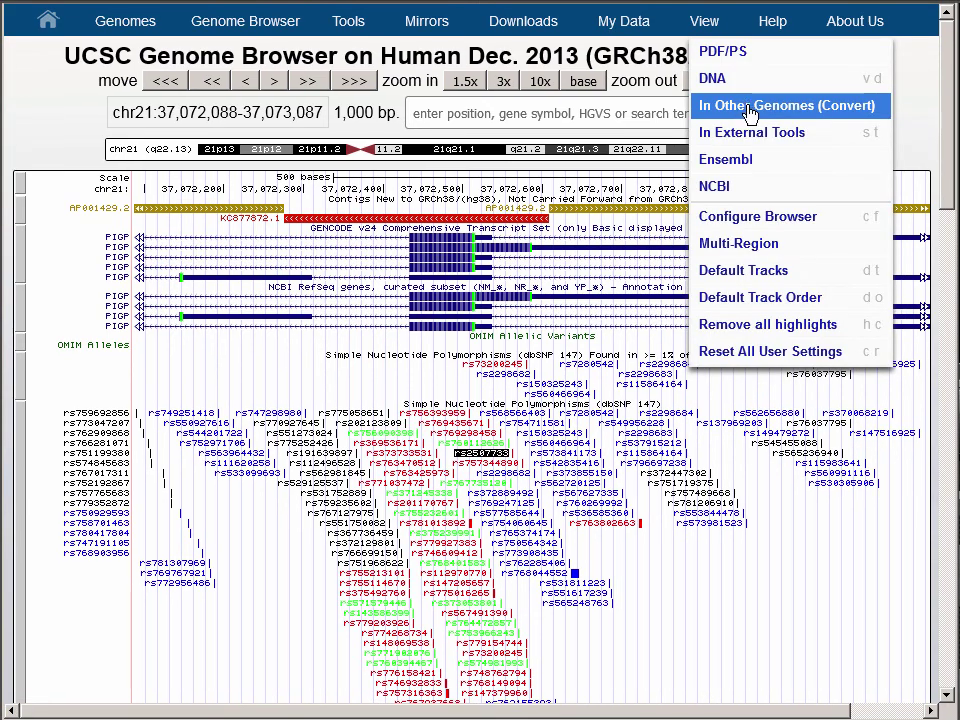
left_click(706, 21)
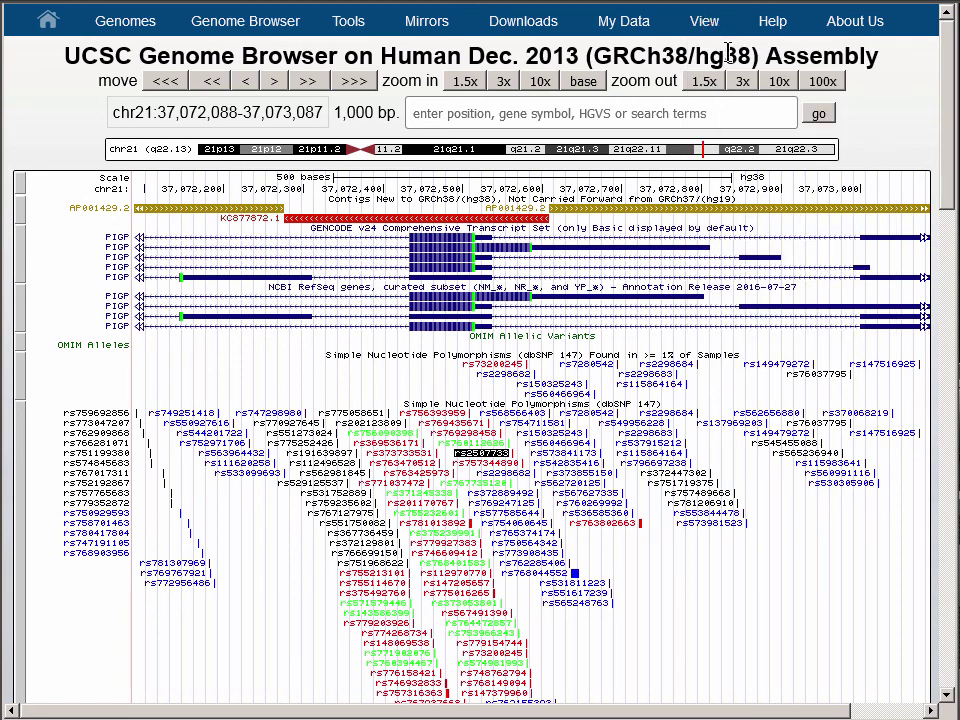
Search hg38 for fgfr2, pick the FGFR2 (Homo sapiens fibroblast growth factor receptor 2) suggestion, and display its region.
left_click(443, 110)
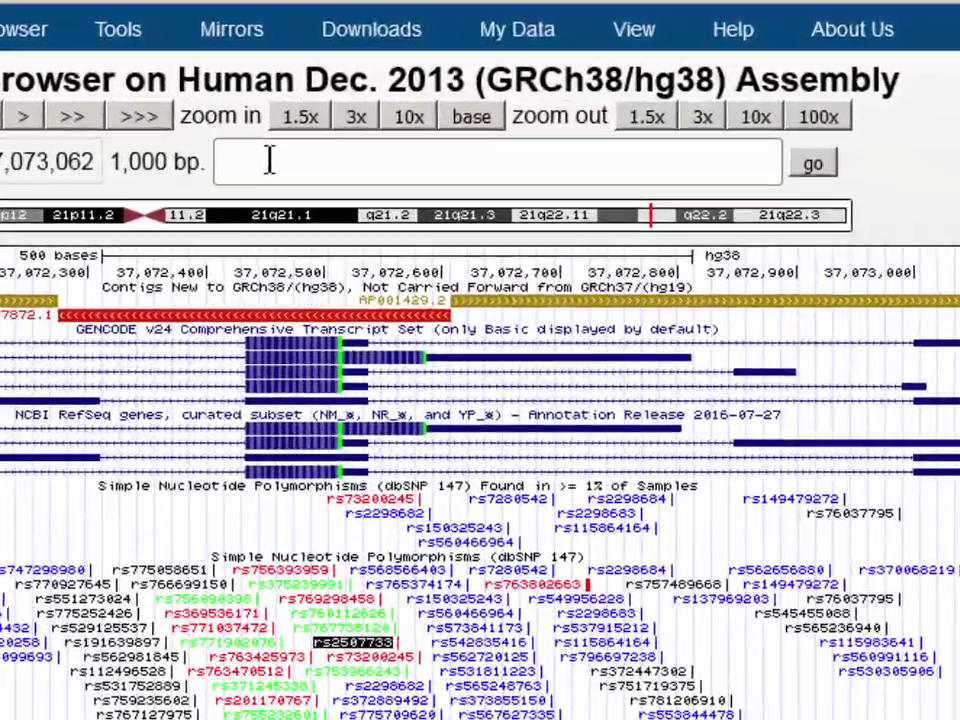
type("fgfr2")
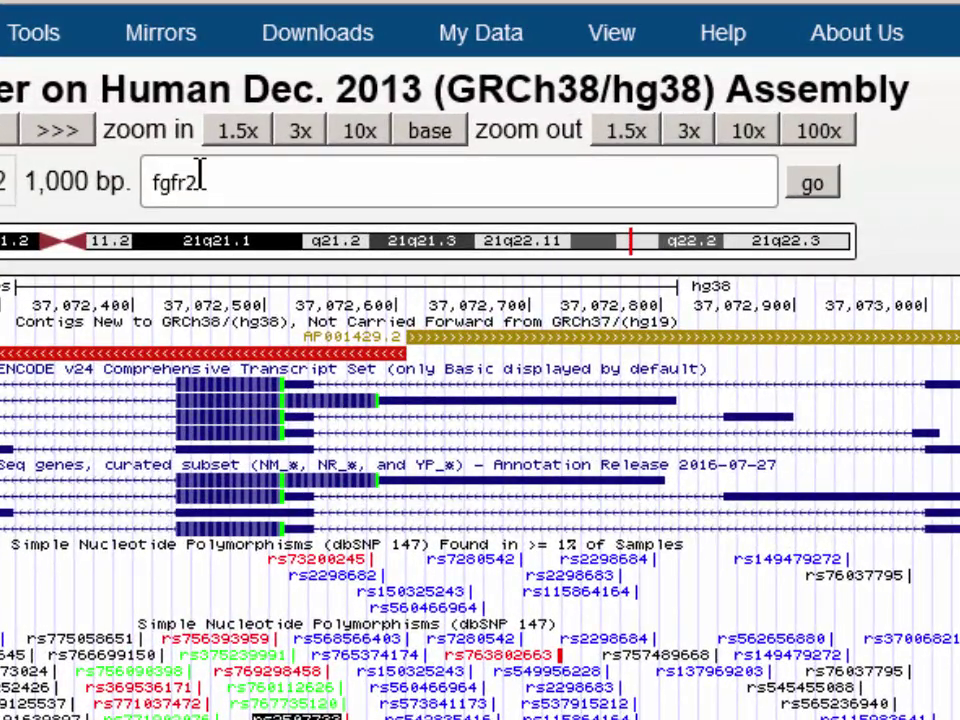
left_click(245, 240)
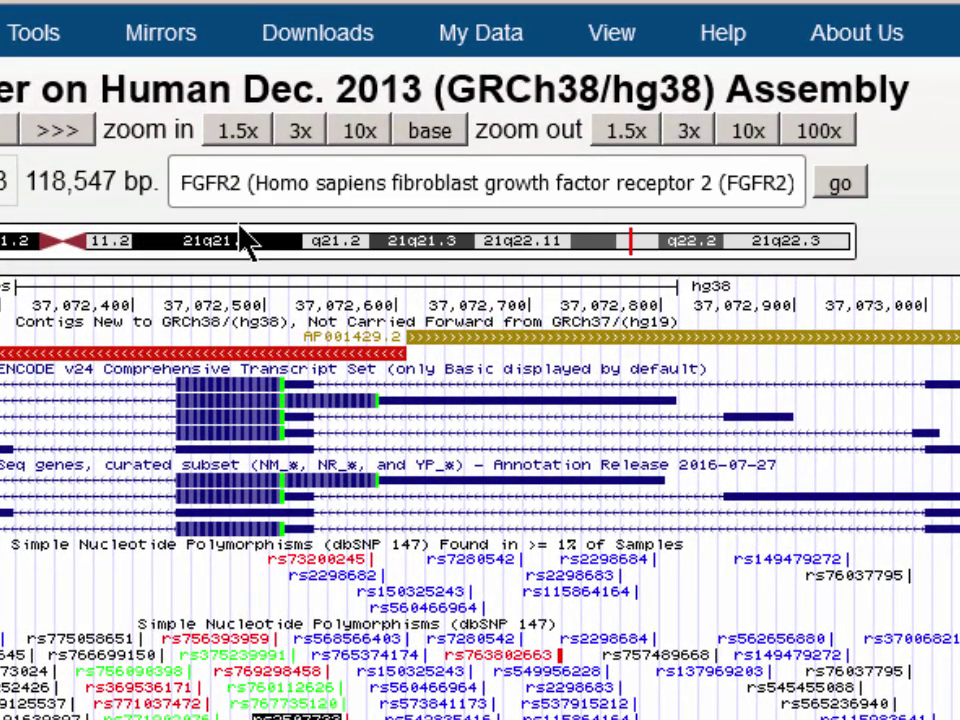
left_click(848, 184)
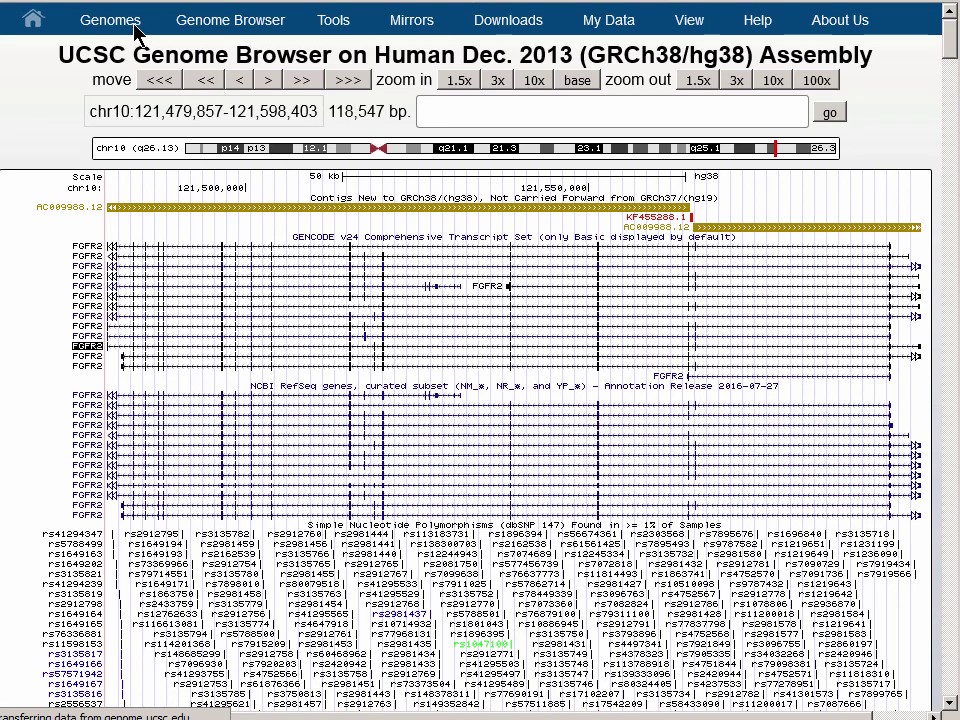
Switch to the Human GRCh37/hg19 assembly to check which region it displays, and return to Human GRCh38/hg38.
mouse_move(136, 32)
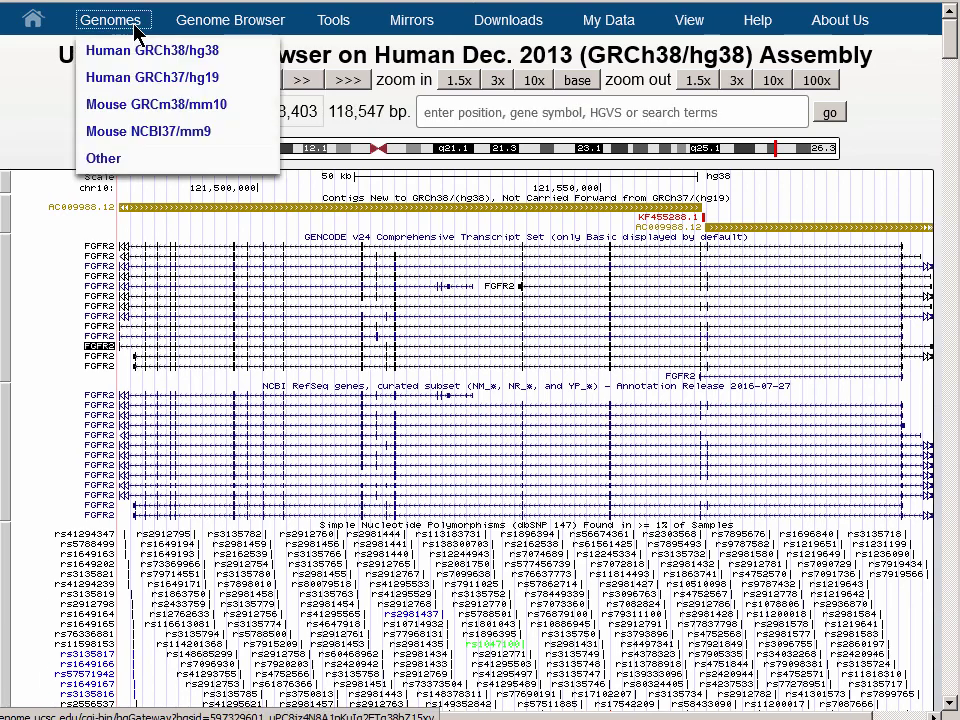
left_click(148, 93)
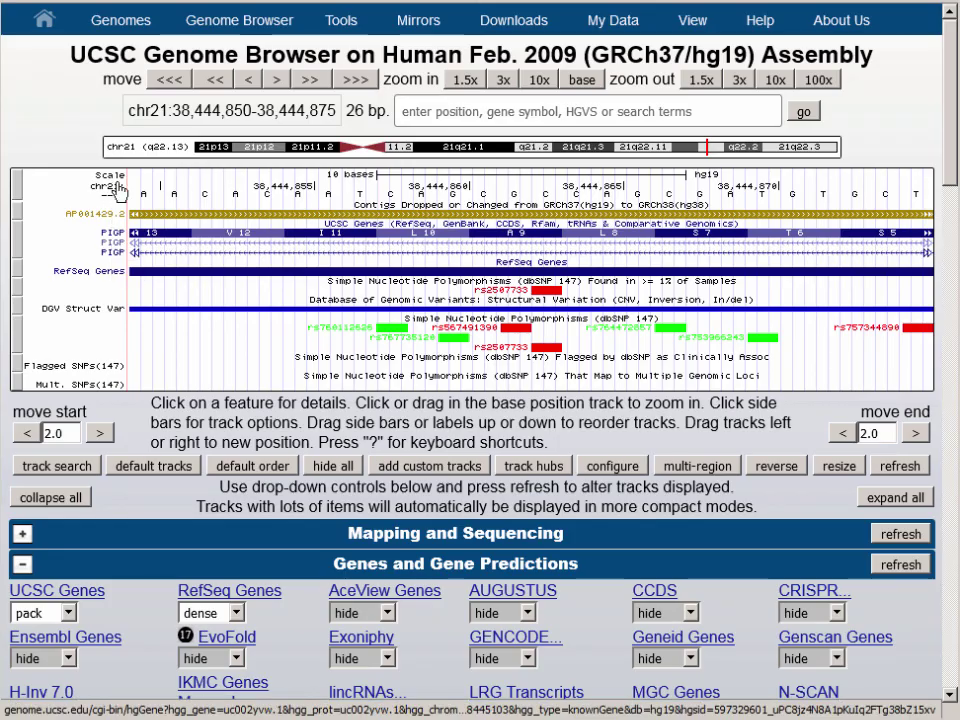
mouse_move(128, 19)
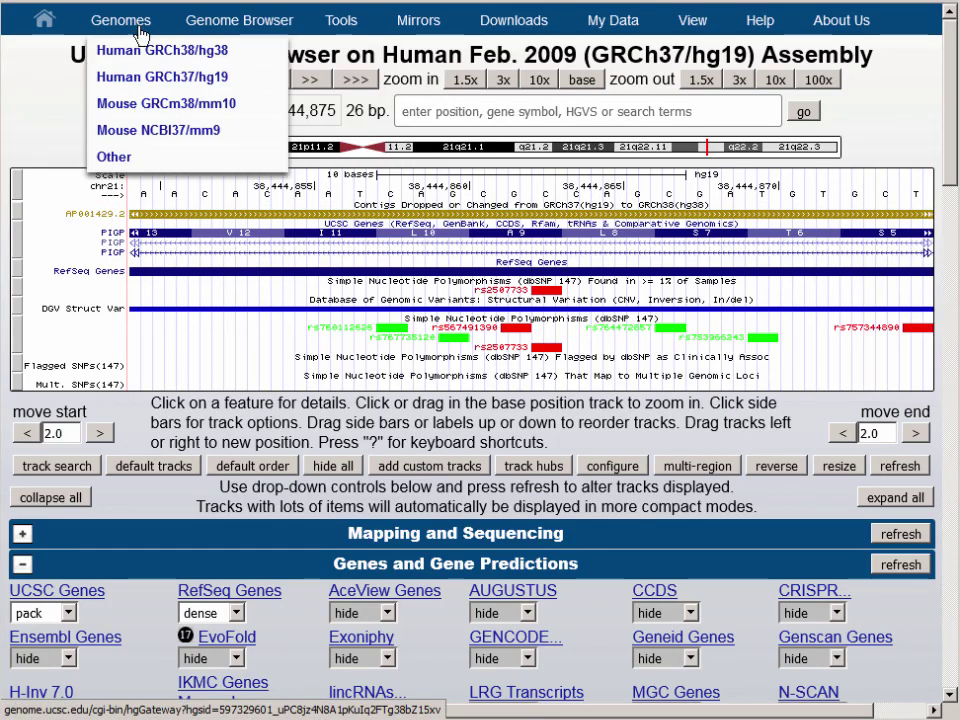
left_click(147, 58)
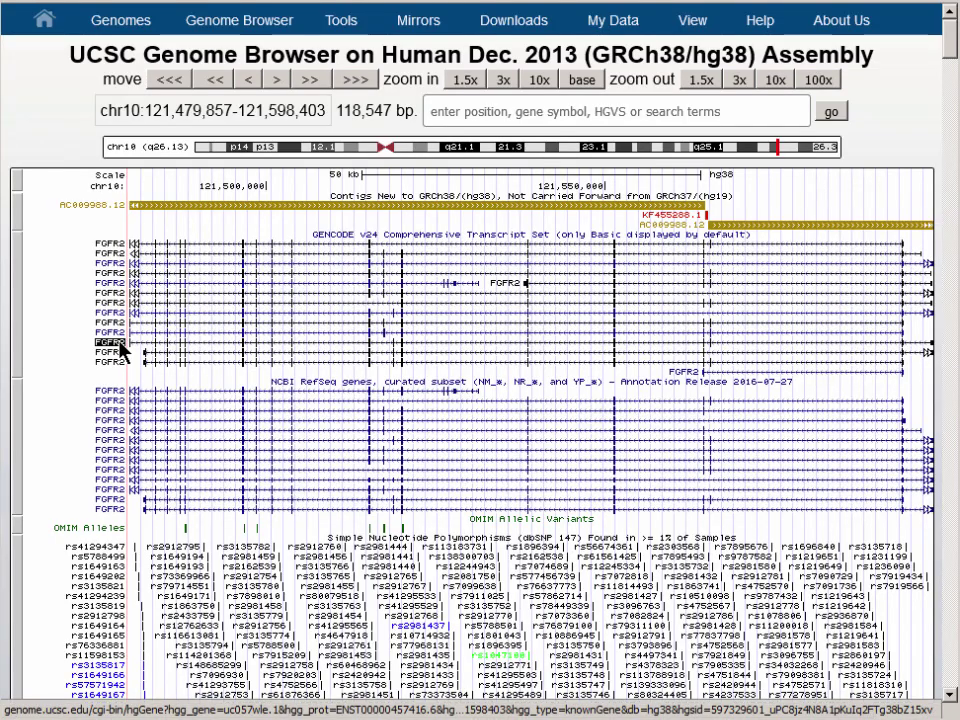
Convert the FGFR2 region to the Human Feb. 2009 (GRCh37/hg19) assembly and open the matching chr10 position.
mouse_move(683, 25)
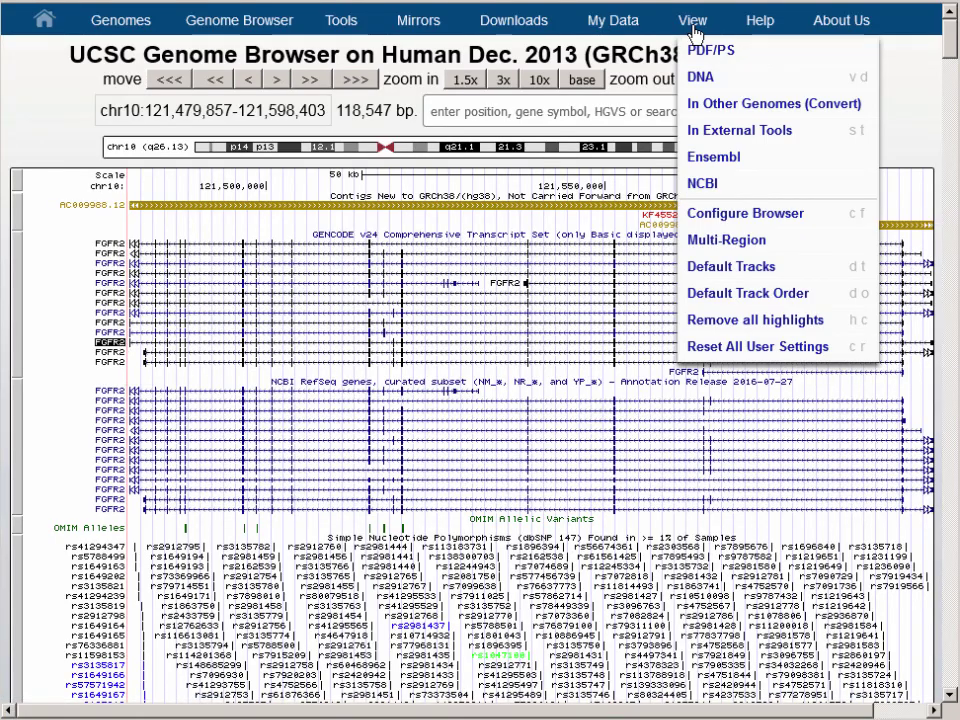
left_click(734, 103)
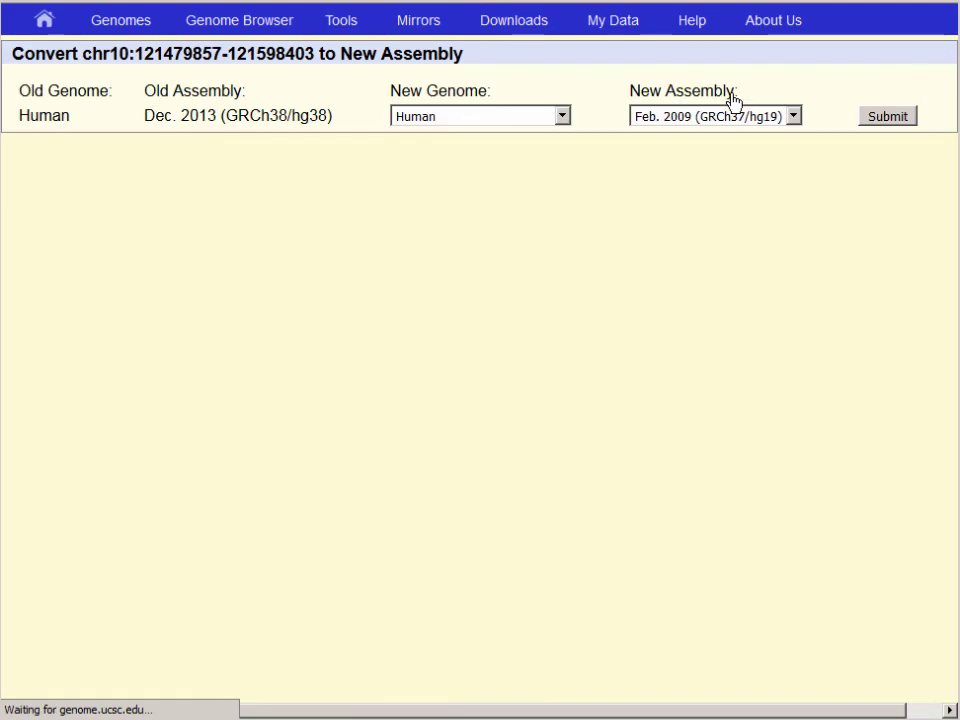
left_click(742, 116)
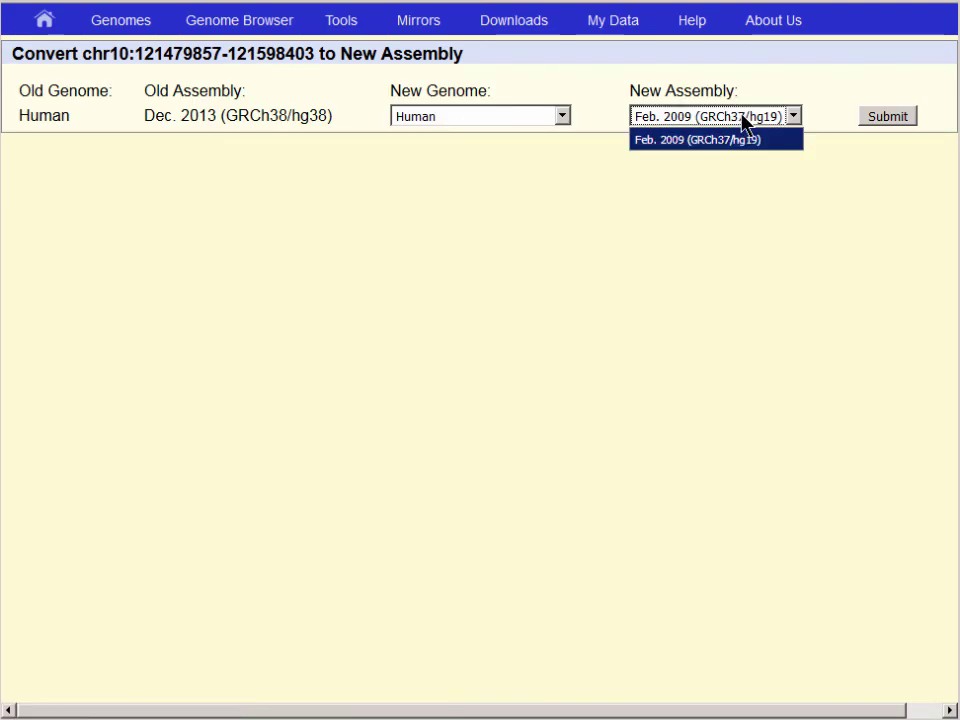
left_click(742, 116)
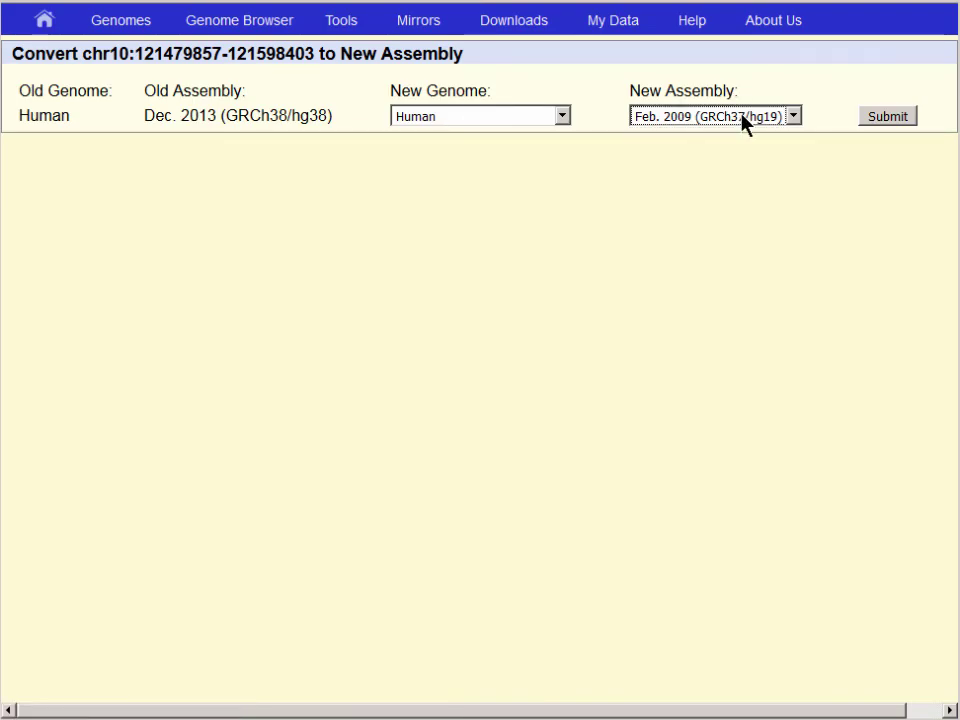
left_click(889, 117)
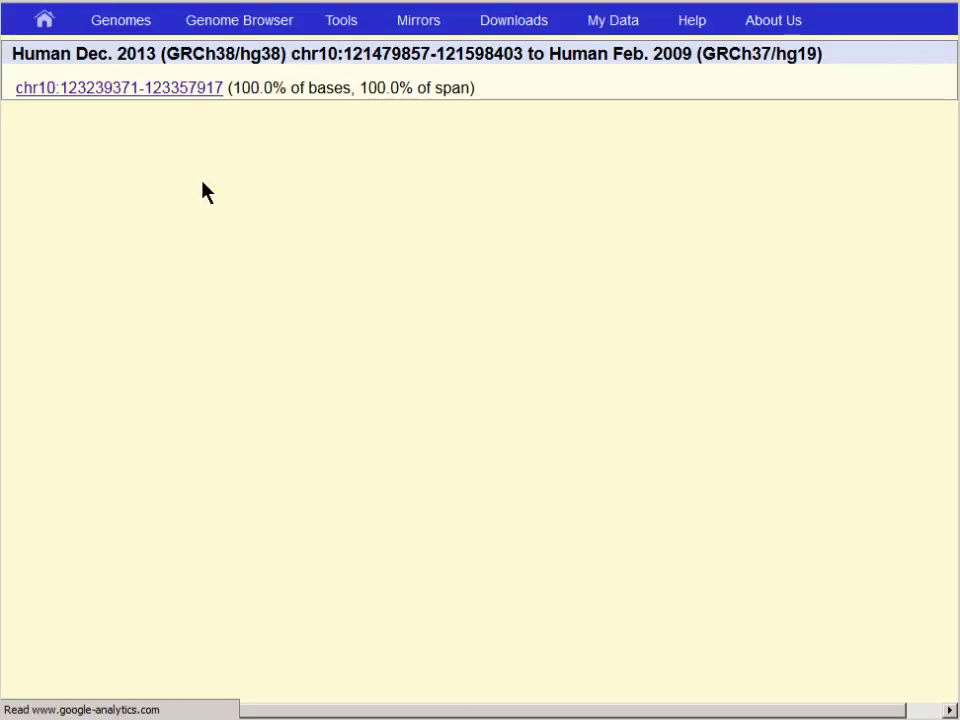
left_click(180, 90)
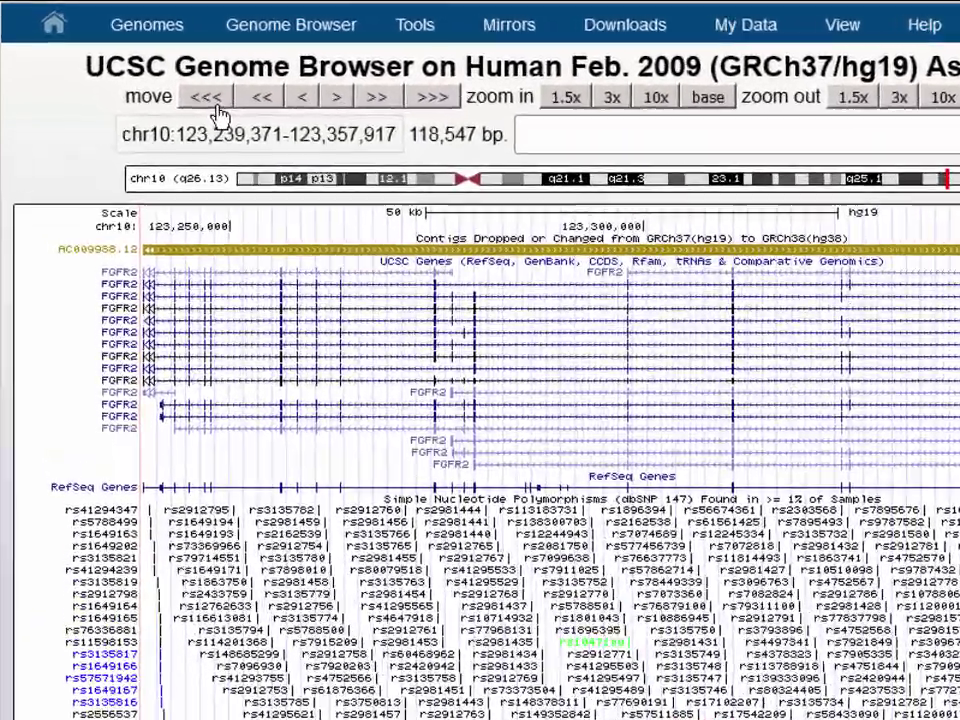
left_click(120, 358)
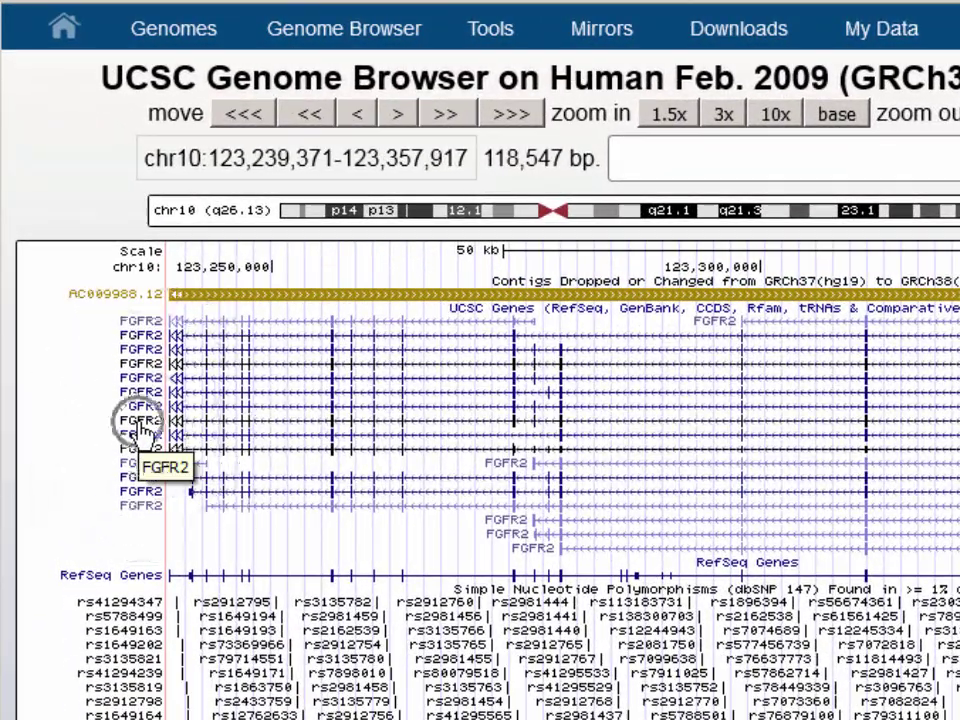